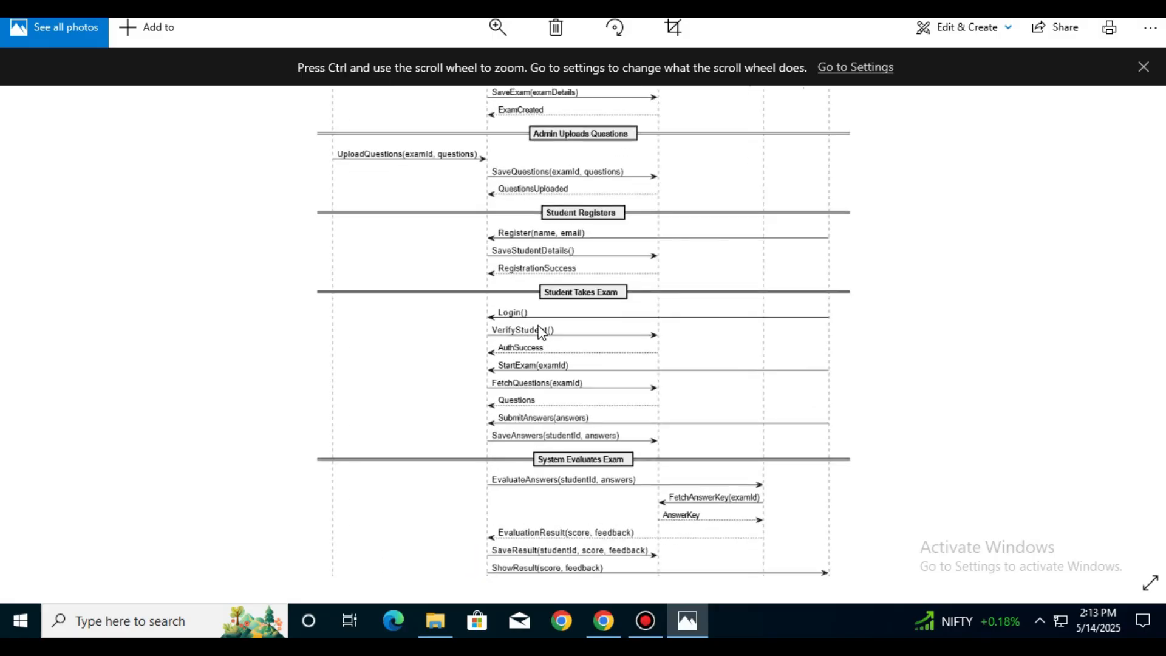
- Look over the sample exam sequence diagram, the gym activity diagram and the generated PlantUML code
{"action": "left_click_drag", "start_coordinate": [485, 294], "coordinate": [486, 313]}
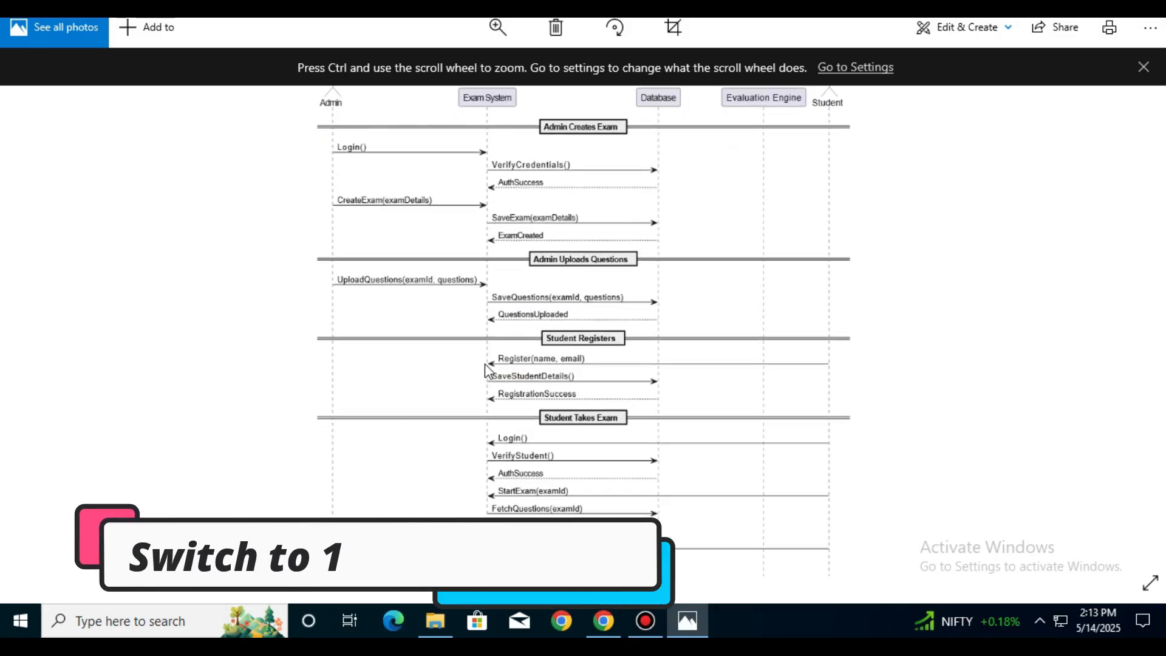
{"action": "left_click", "coordinate": [668, 314]}
{"action": "left_click", "coordinate": [1144, 67]}
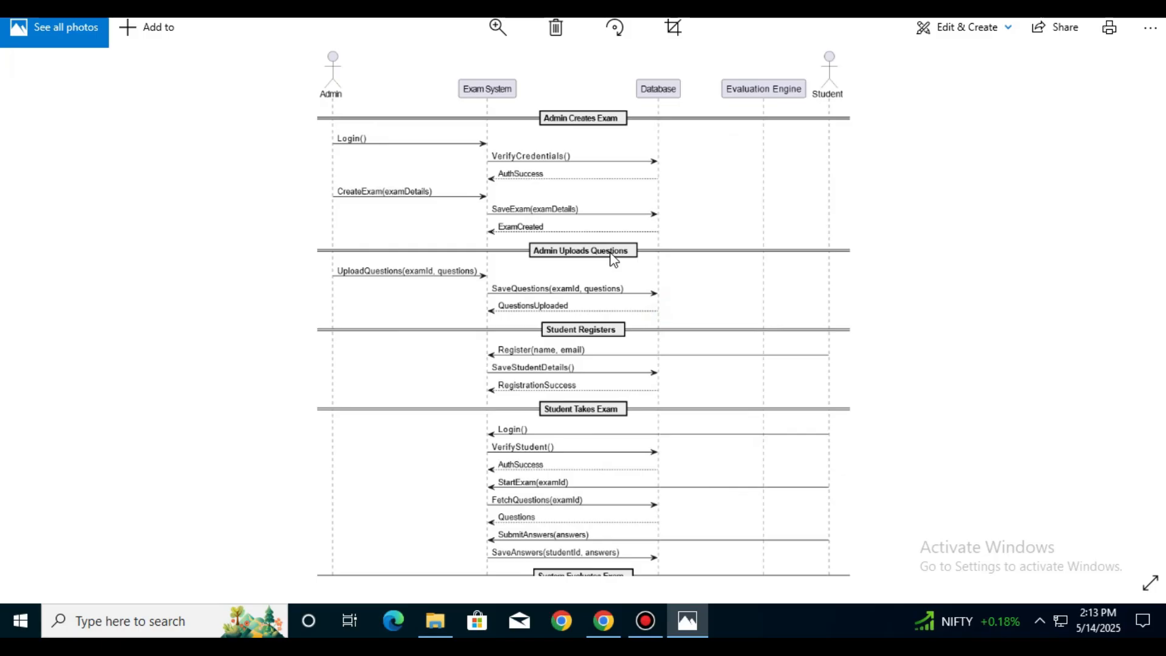
{"action": "scroll", "coordinate": [613, 258], "scroll_direction": "down", "scroll_amount": 3}
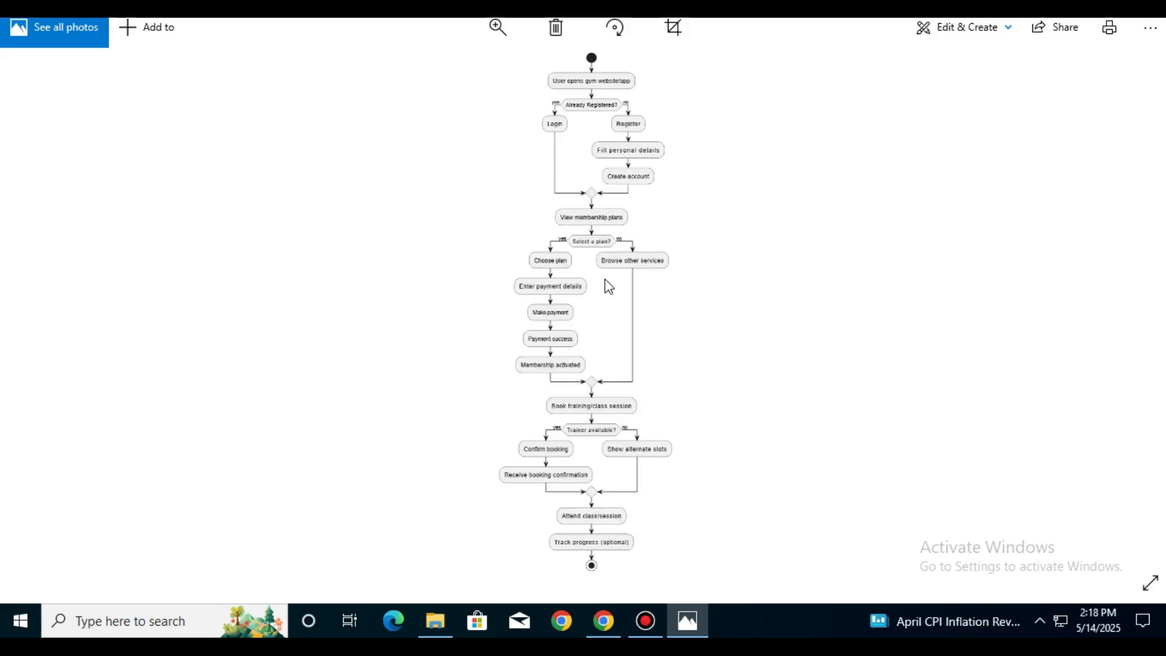
{"action": "scroll", "coordinate": [609, 287], "scroll_direction": "up", "scroll_amount": 3}
{"action": "scroll", "coordinate": [609, 287], "scroll_direction": "down", "scroll_amount": 3}
{"action": "left_click", "coordinate": [1147, 6]}
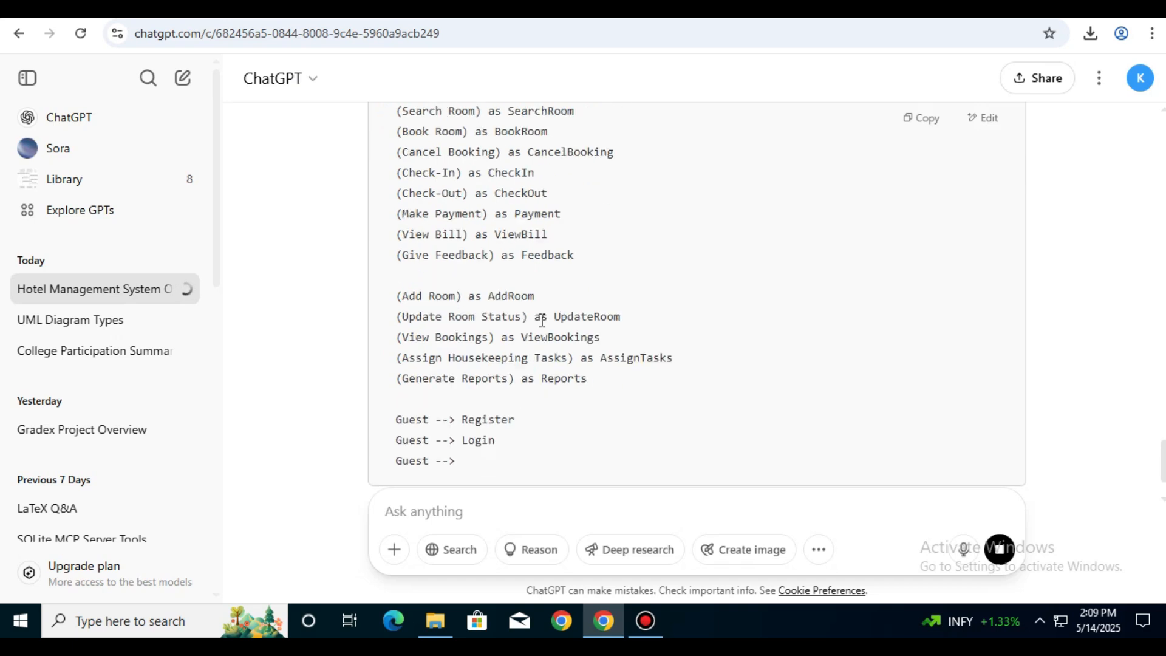
{"action": "scroll", "coordinate": [543, 321], "scroll_direction": "down", "scroll_amount": 4}
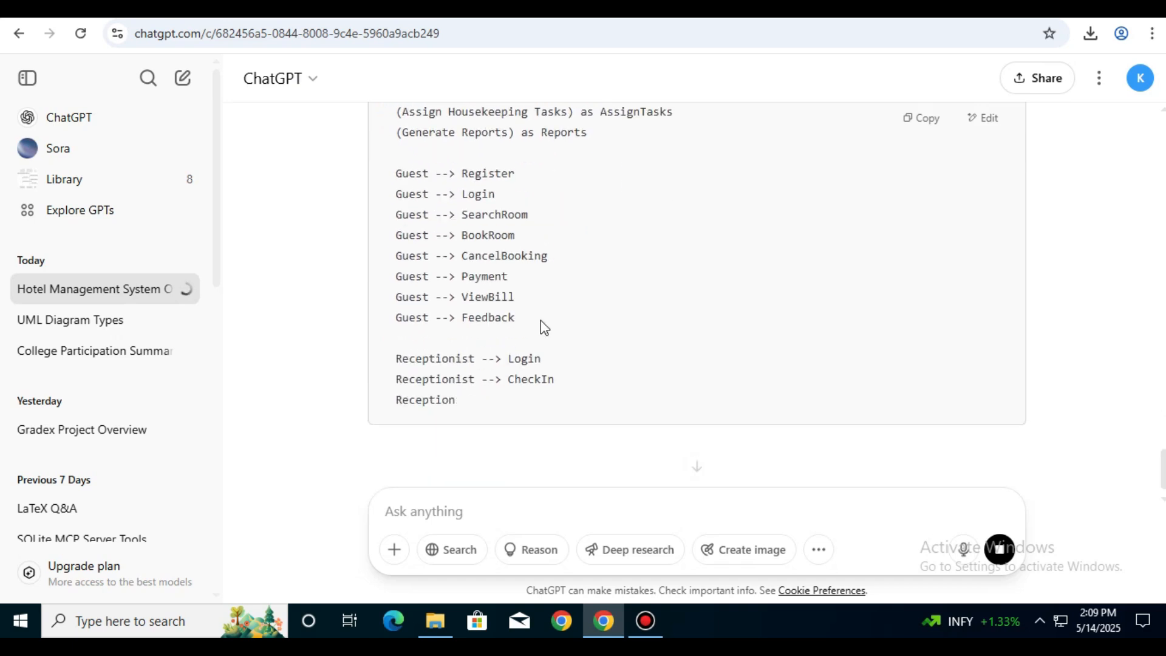
{"action": "scroll", "coordinate": [543, 320], "scroll_direction": "down", "scroll_amount": 5}
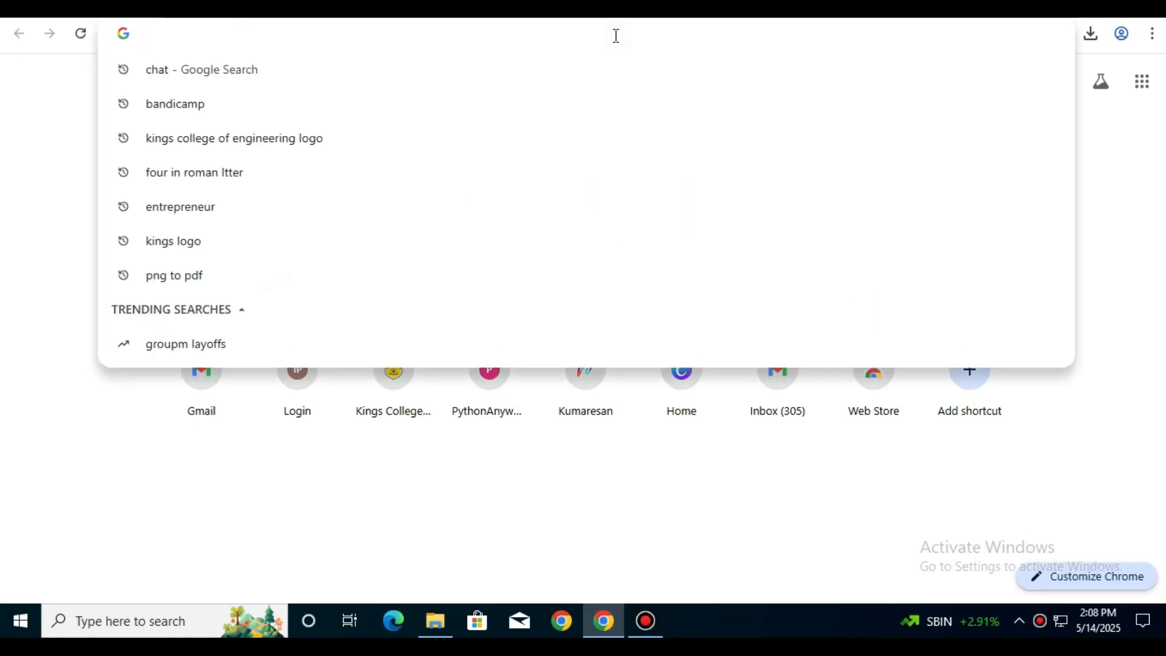
- Search the web for "chat" and open ChatGPT from the Introducing ChatGPT page
{"action": "type", "text": "chat"}
{"action": "key", "text": "Return"}
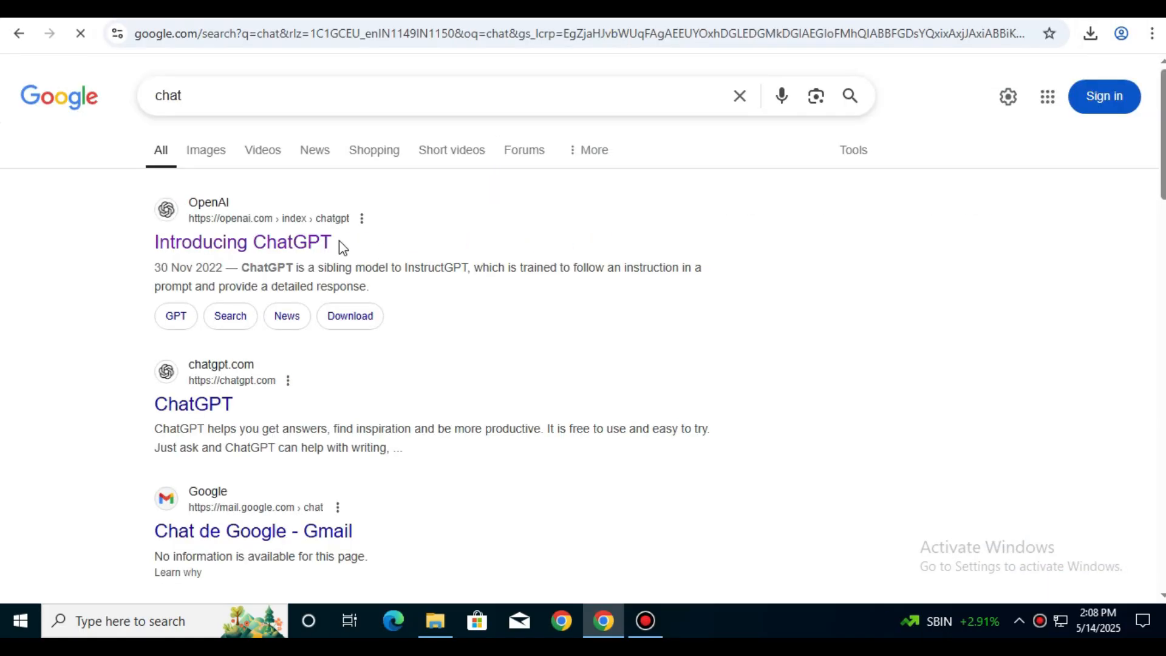
{"action": "left_click", "coordinate": [302, 243]}
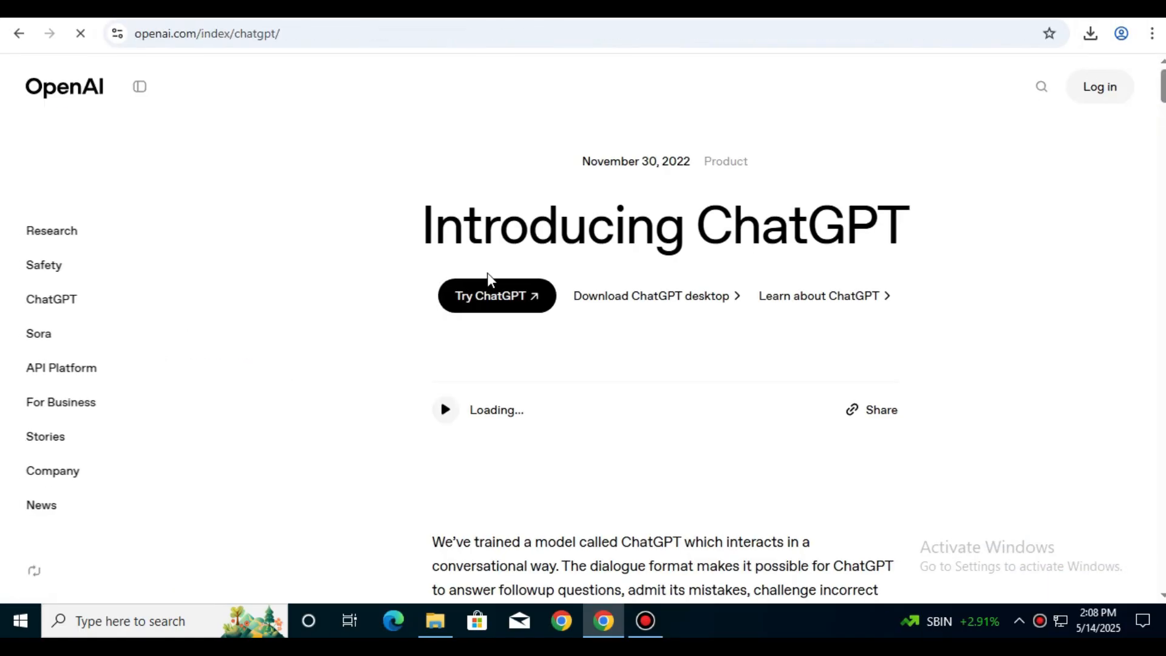
{"action": "left_click", "coordinate": [494, 304]}
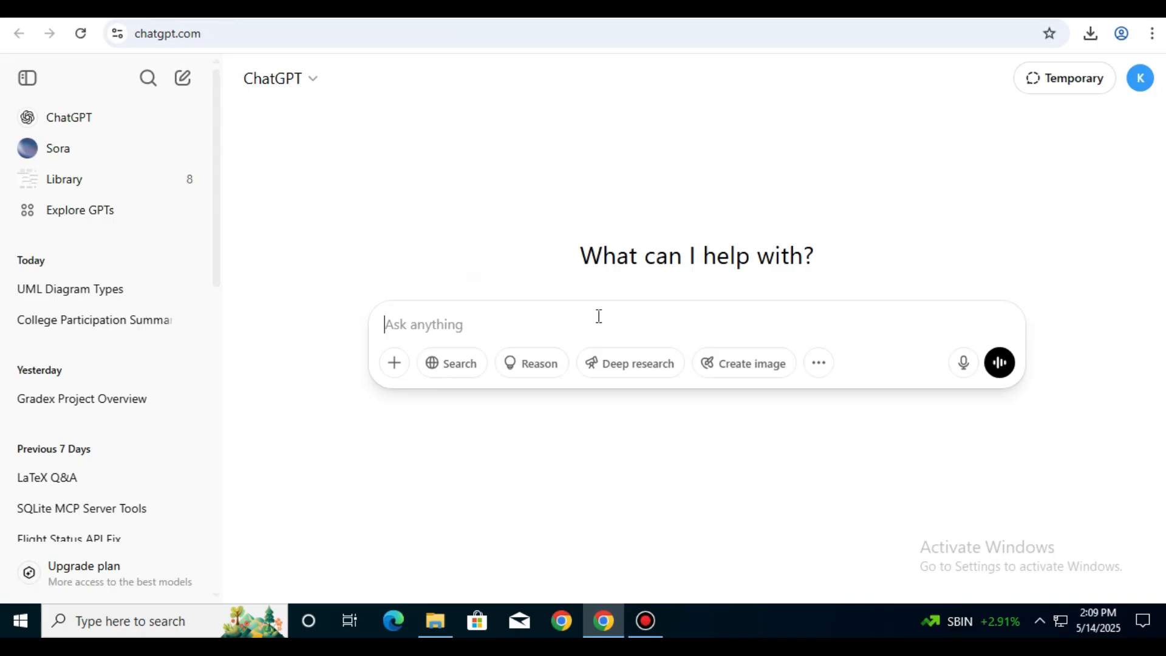
- Ask ChatGPT about "hotel management system" and look over the reply's core modules
{"action": "type", "text": "hotel management system"}
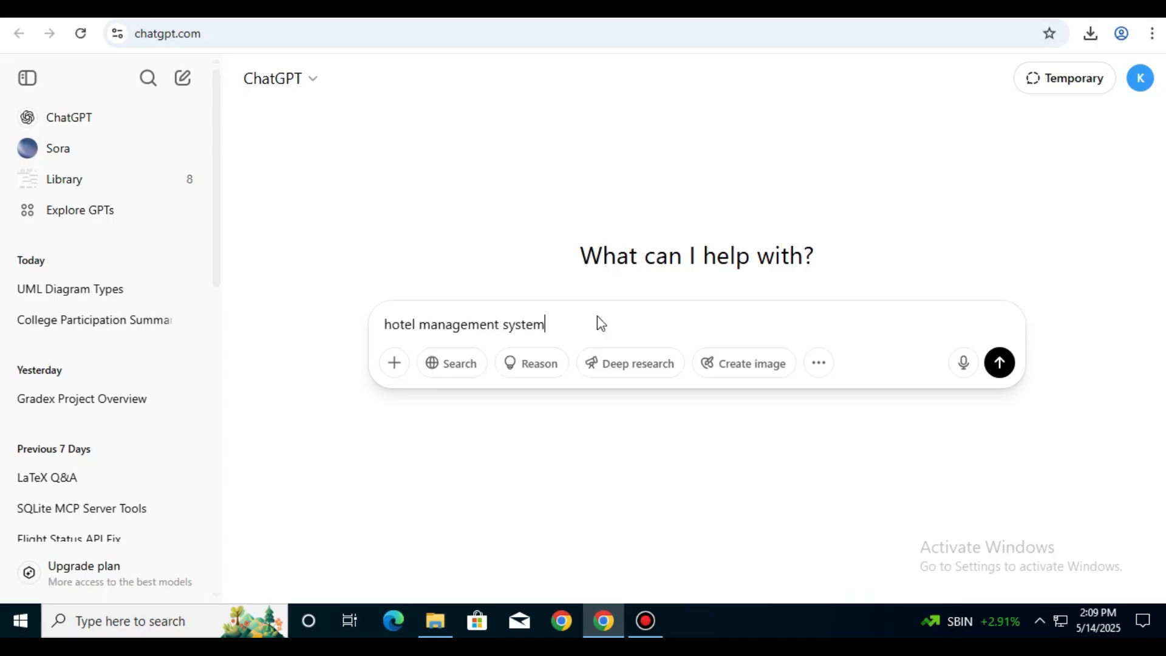
{"action": "key", "text": "Return"}
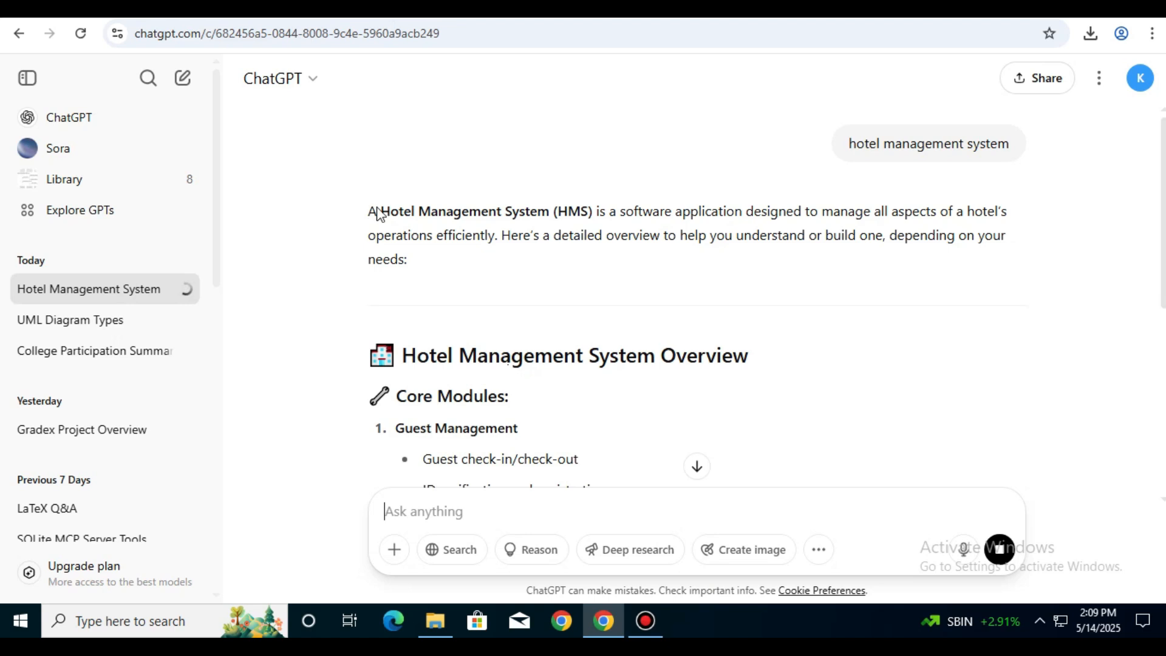
{"action": "scroll", "coordinate": [495, 232], "scroll_direction": "down", "scroll_amount": 5}
- Write the follow-up prompt "write the plantuml code for the use case diagram of hotel management system" without sending it
{"action": "left_click", "coordinate": [502, 506]}
{"action": "type", "text": "wrt"}
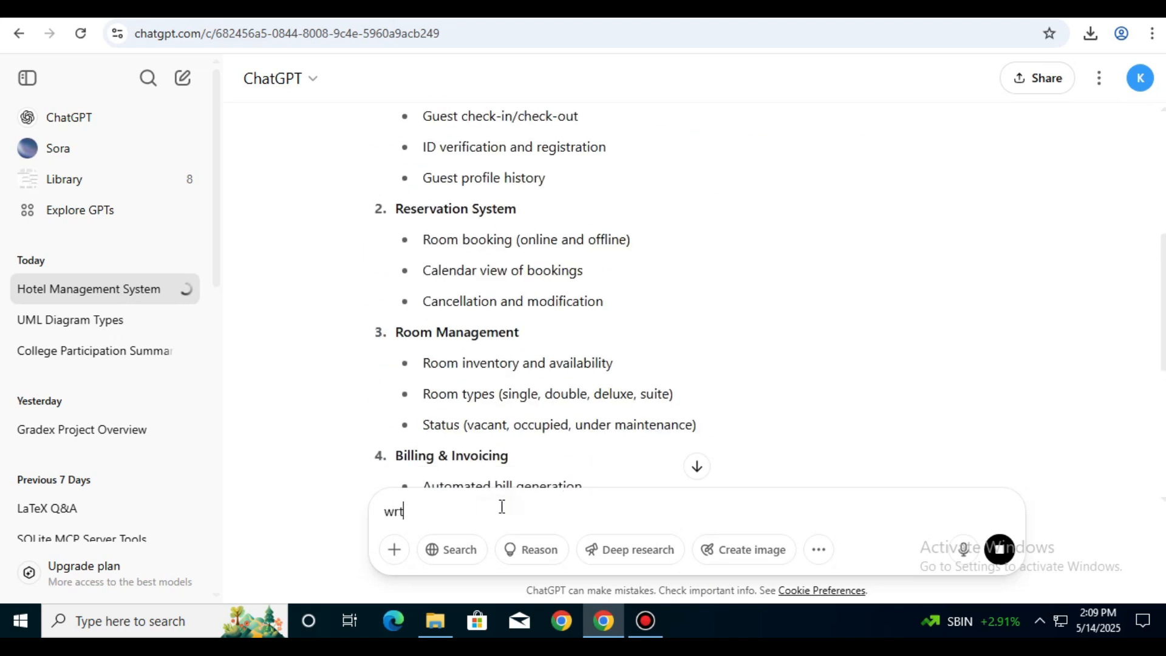
{"action": "type", "text": "te the plantuml code for the use case diagram of hotel management system"}
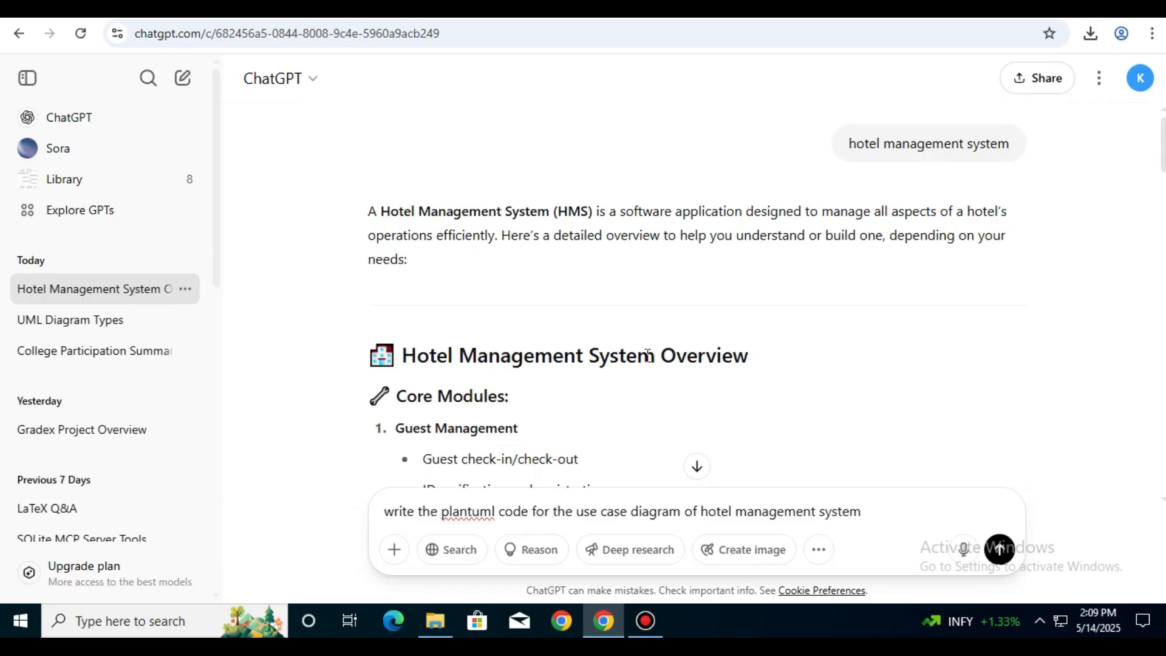
- Look up "plantuml" in a separate browser tab, open a search result, and return to the ChatGPT conversation
{"action": "double_click", "coordinate": [461, 510]}
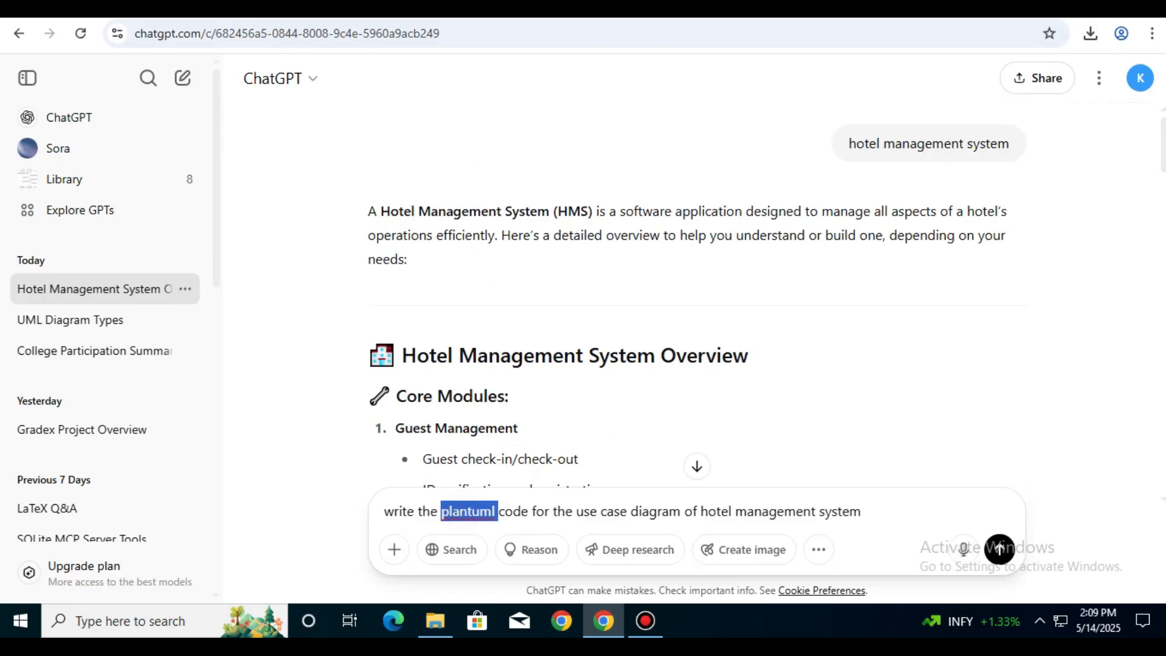
{"action": "key", "text": "ctrl+t"}
{"action": "type", "text": "plantuml"}
{"action": "key", "text": "Return"}
{"action": "left_click", "coordinate": [214, 245]}
{"action": "left_click", "coordinate": [540, 9]}
- Send the use case diagram prompt and copy the complete PlantUML code from the response
{"action": "left_click", "coordinate": [1002, 553]}
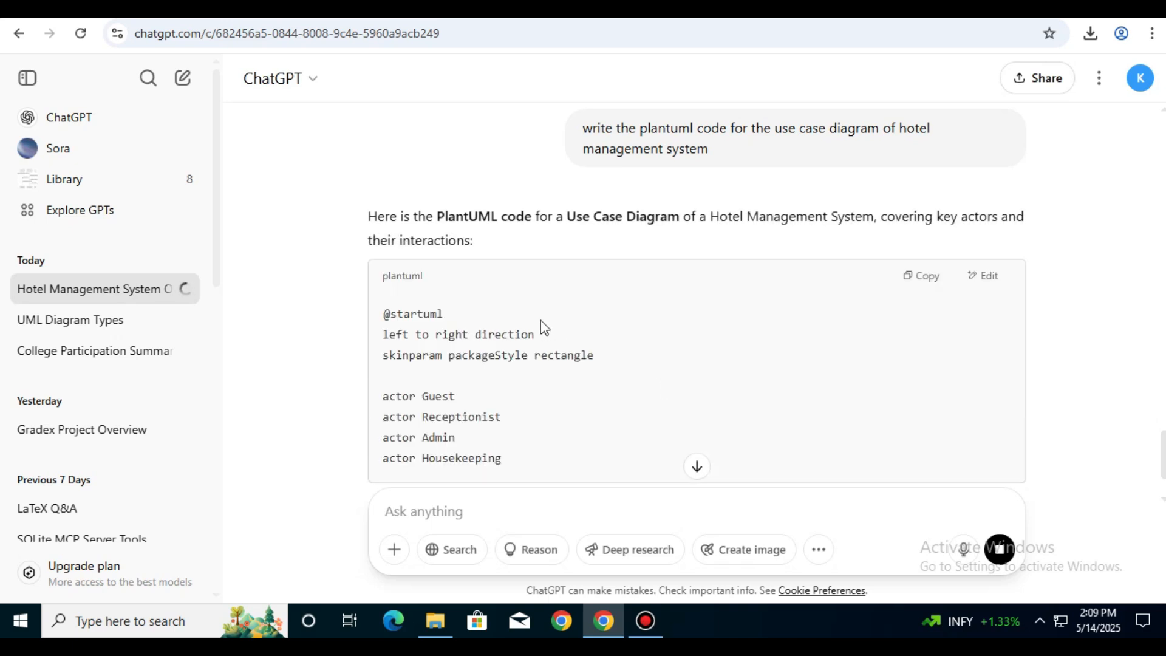
{"action": "scroll", "coordinate": [540, 319], "scroll_direction": "down", "scroll_amount": 3}
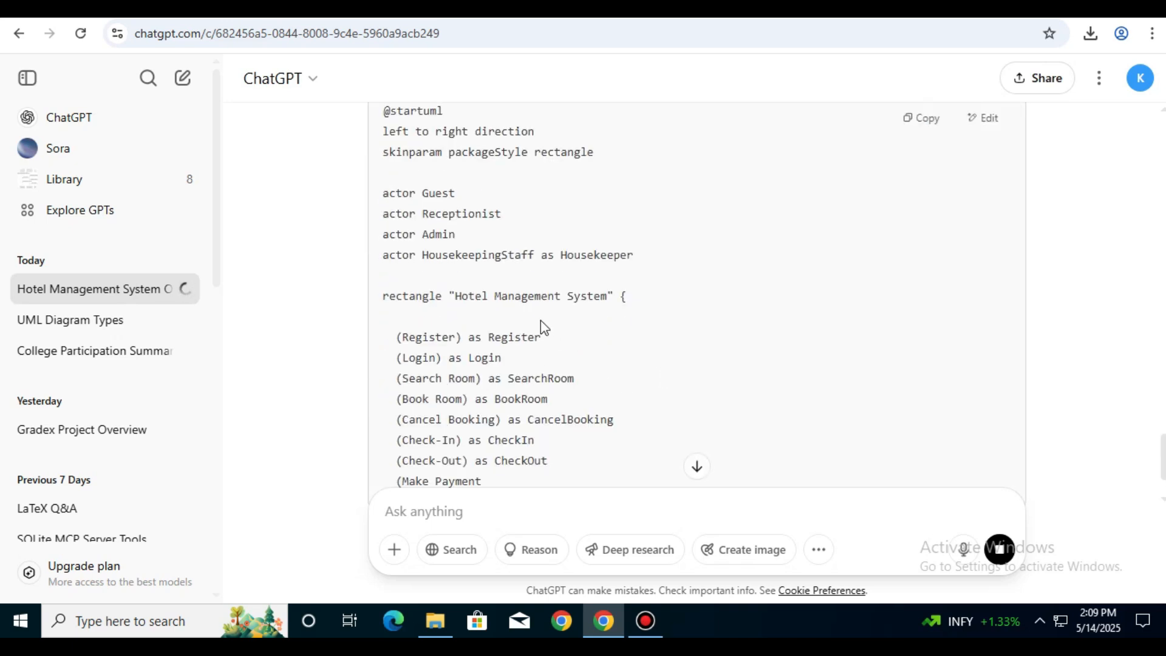
{"action": "scroll", "coordinate": [540, 319], "scroll_direction": "down", "scroll_amount": 5}
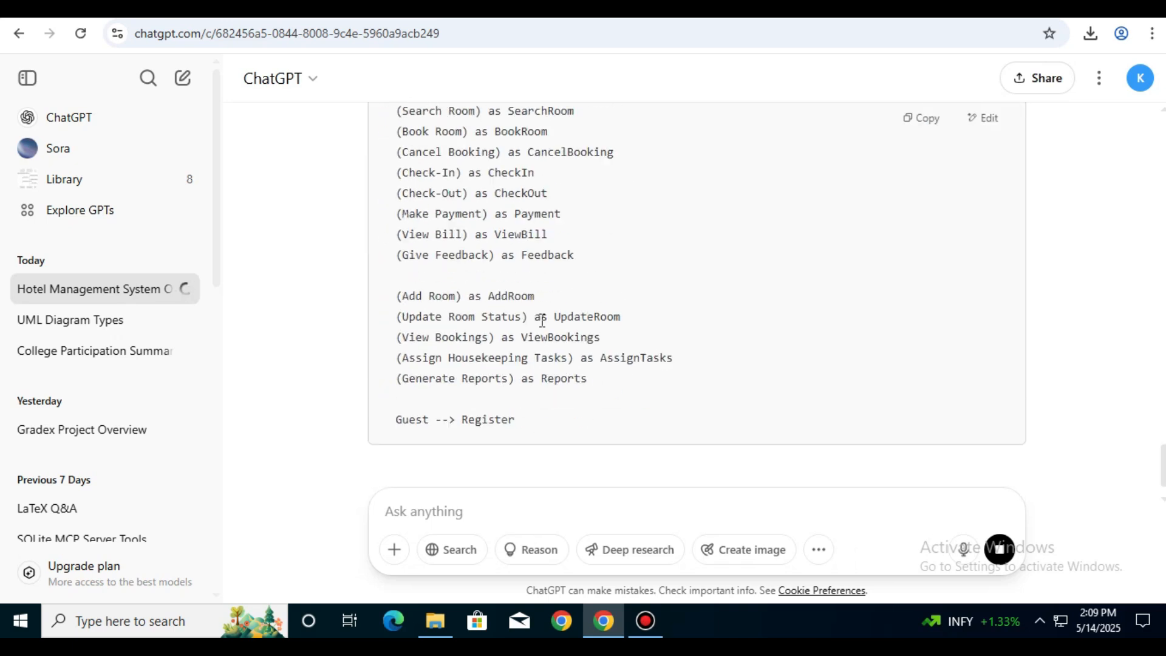
{"action": "scroll", "coordinate": [540, 319], "scroll_direction": "down", "scroll_amount": 2}
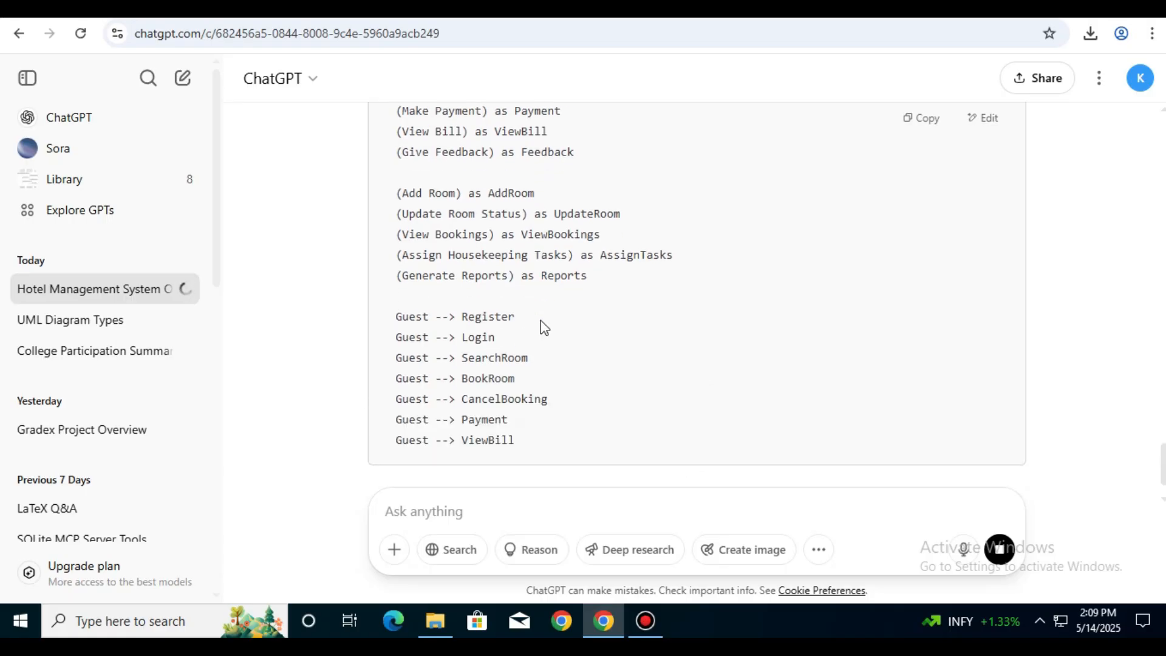
{"action": "scroll", "coordinate": [541, 319], "scroll_direction": "down", "scroll_amount": 2}
{"action": "scroll", "coordinate": [540, 319], "scroll_direction": "down", "scroll_amount": 3}
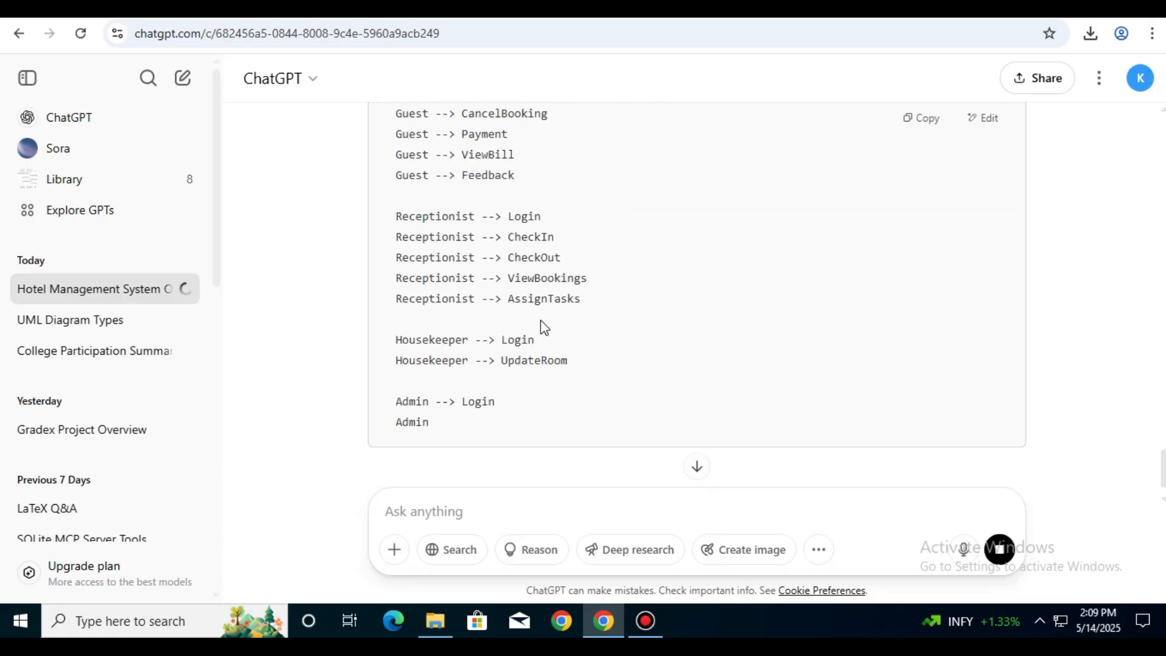
{"action": "scroll", "coordinate": [540, 319], "scroll_direction": "down", "scroll_amount": 2}
{"action": "scroll", "coordinate": [508, 263], "scroll_direction": "up", "scroll_amount": 12}
{"action": "left_click", "coordinate": [920, 118]}
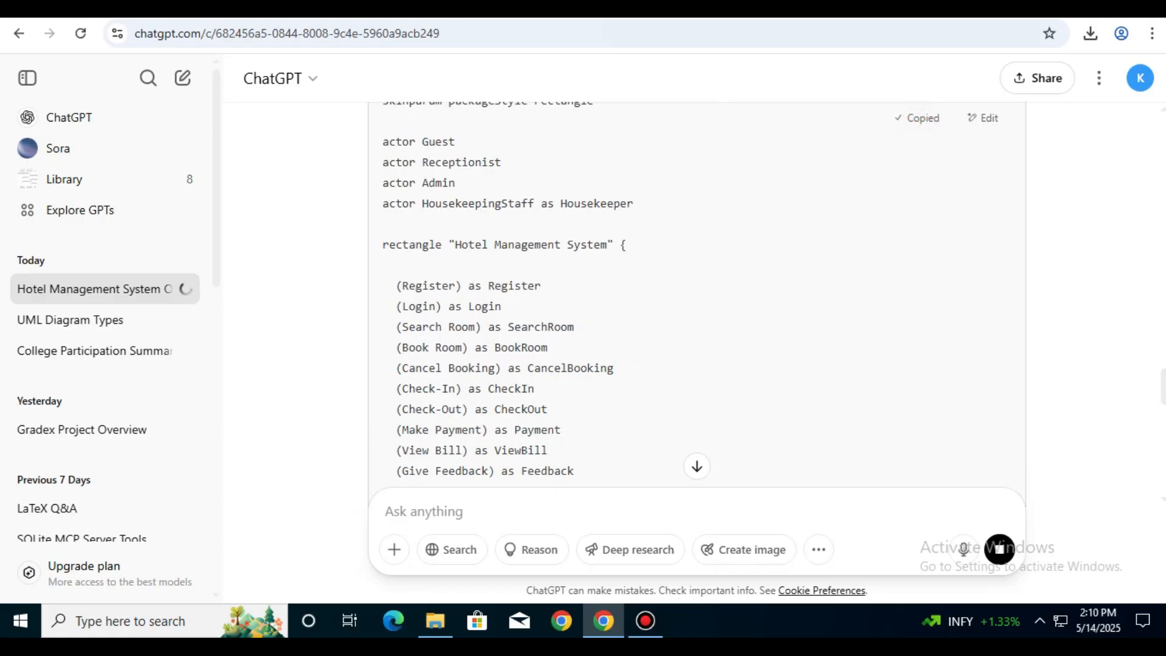
- Open draw.io with a blank diagram in a new browser tab
{"action": "key", "text": "ctrl+t"}
{"action": "type", "text": "draw"}
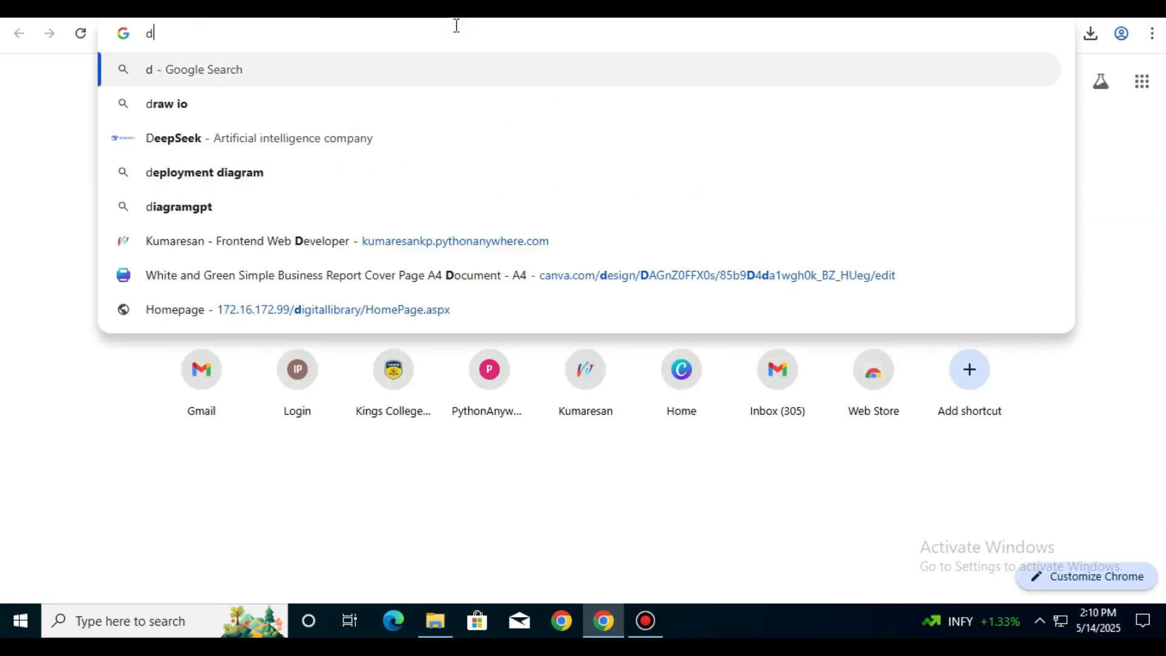
{"action": "type", "text": ".io"}
{"action": "key", "text": "Return"}
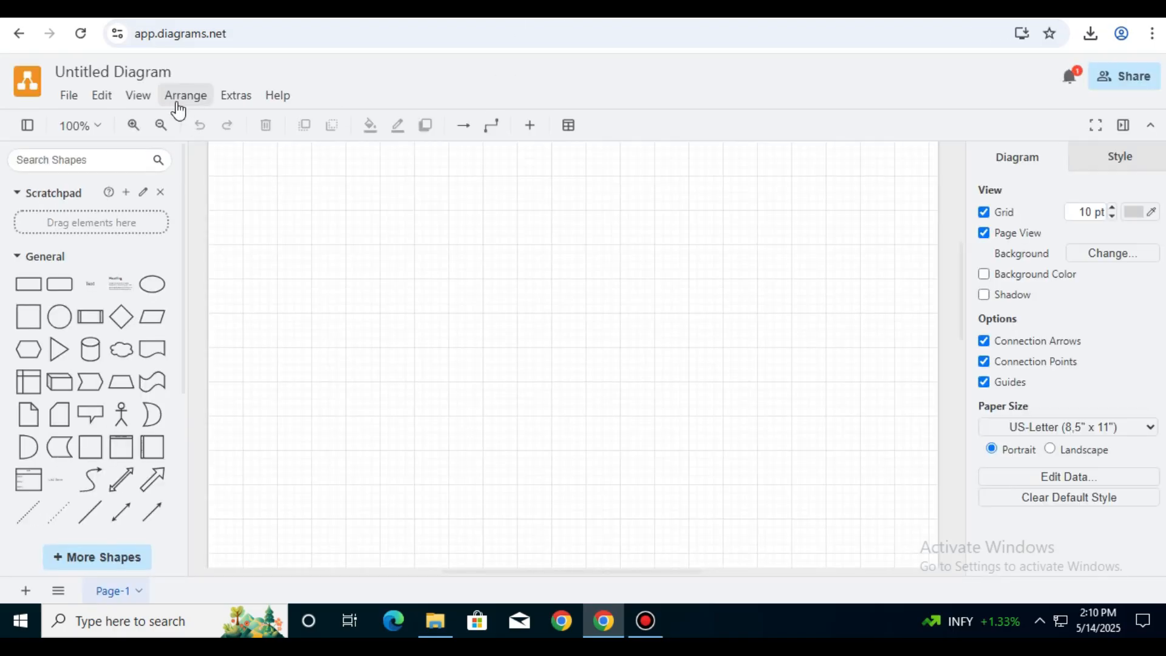
- Insert a PlantUML (SVG) diagram, replacing the sample code with the copied hotel management use case code
{"action": "left_click", "coordinate": [192, 96]}
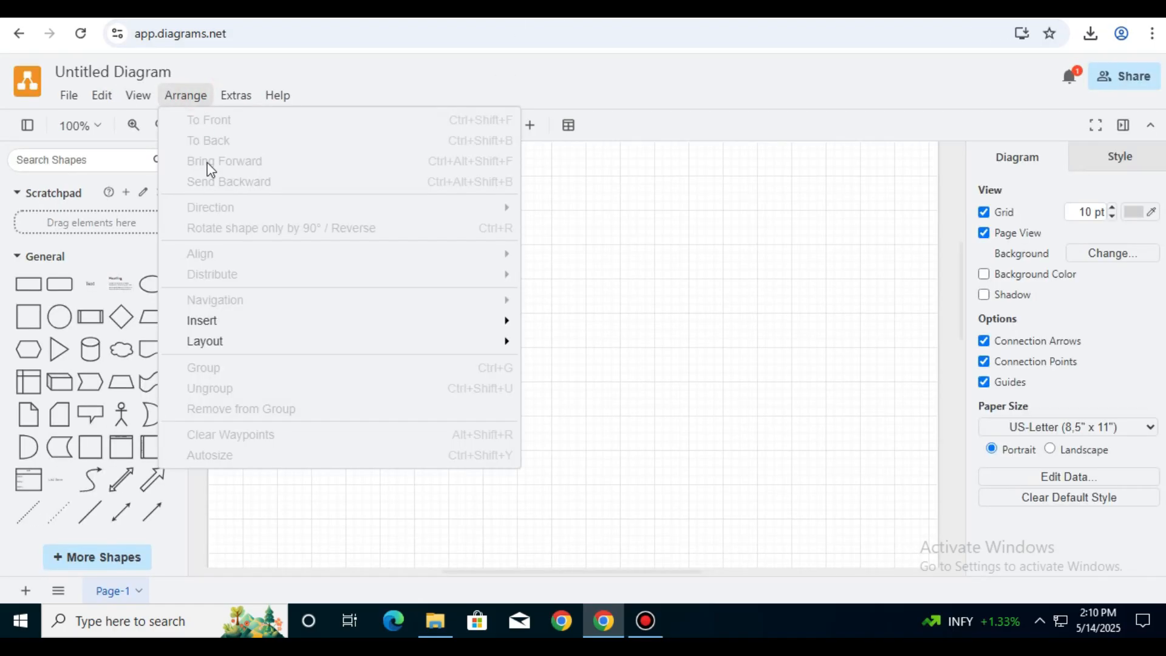
{"action": "left_click", "coordinate": [215, 321]}
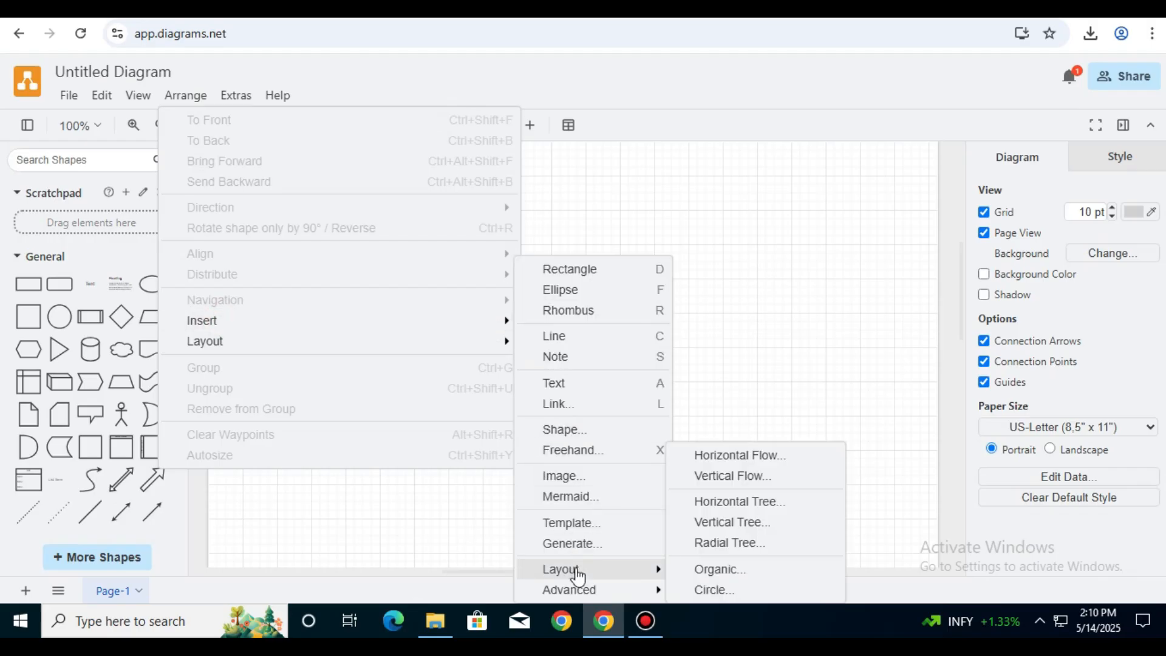
{"action": "mouse_move", "coordinate": [593, 589]}
{"action": "left_click", "coordinate": [714, 549]}
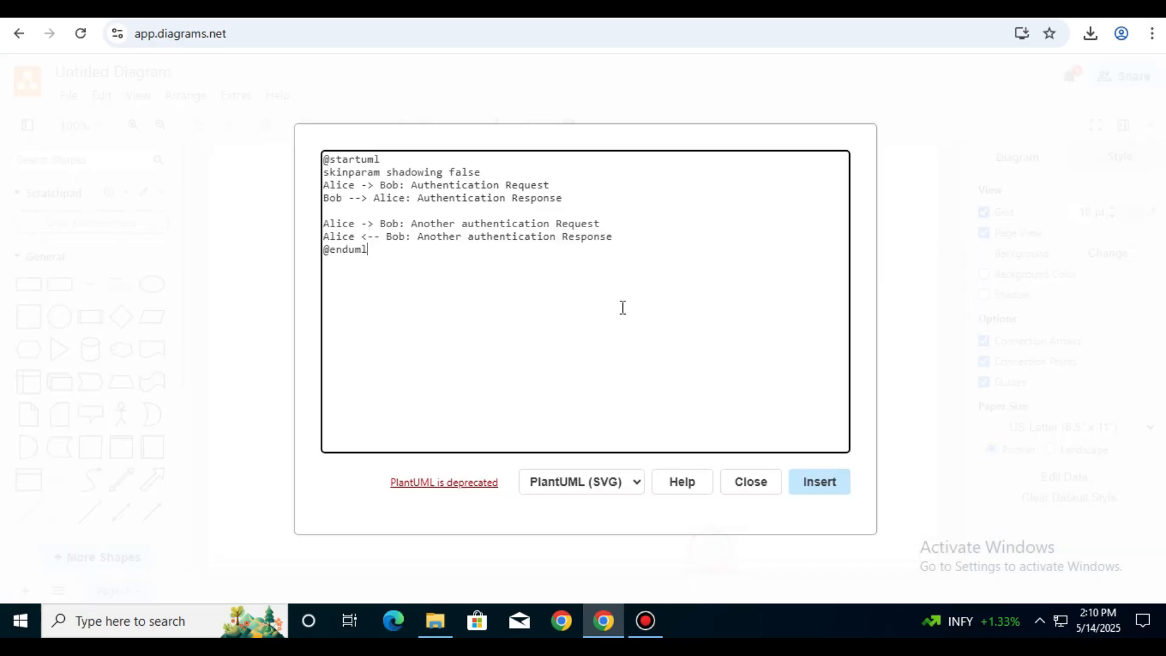
{"action": "key", "text": "ctrl+a"}
{"action": "key", "text": "ctrl+v"}
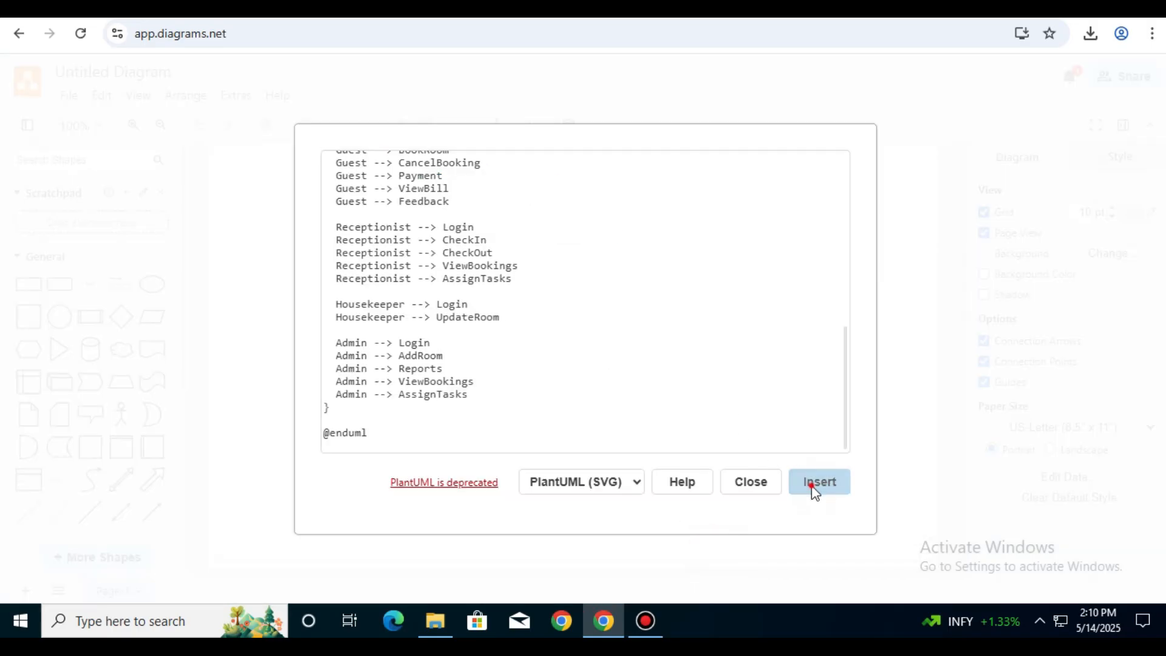
{"action": "left_click", "coordinate": [815, 484]}
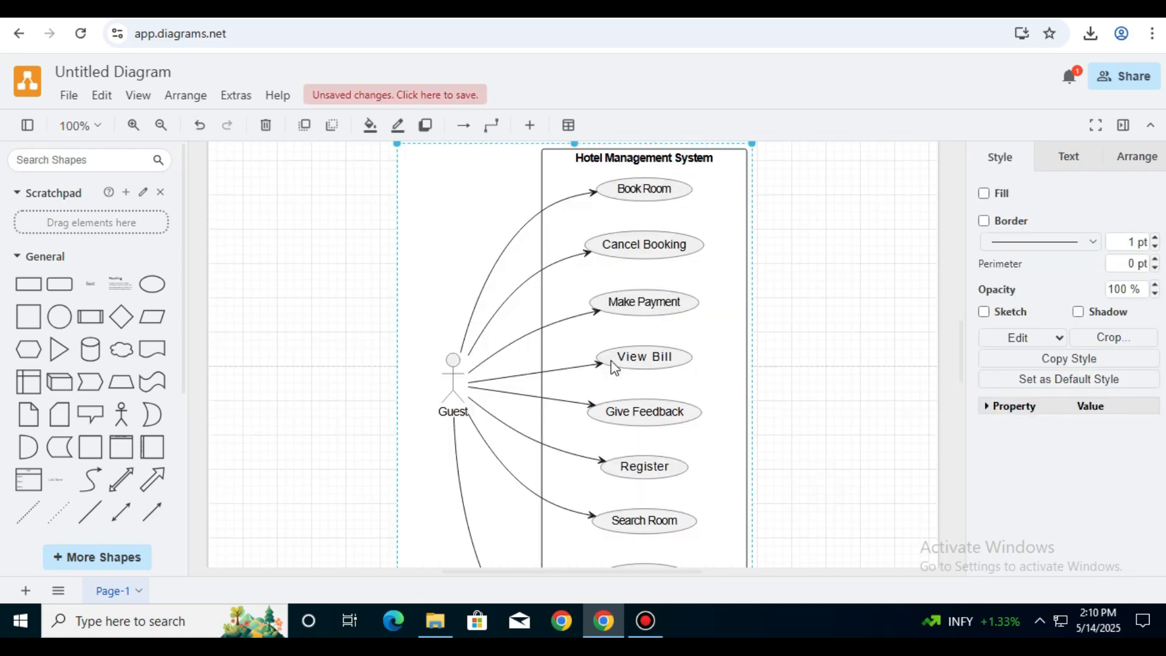
- Examine the whole hotel management use case diagram, checking each actor's links to its use cases
{"action": "scroll", "coordinate": [609, 359], "scroll_direction": "down", "scroll_amount": 8}
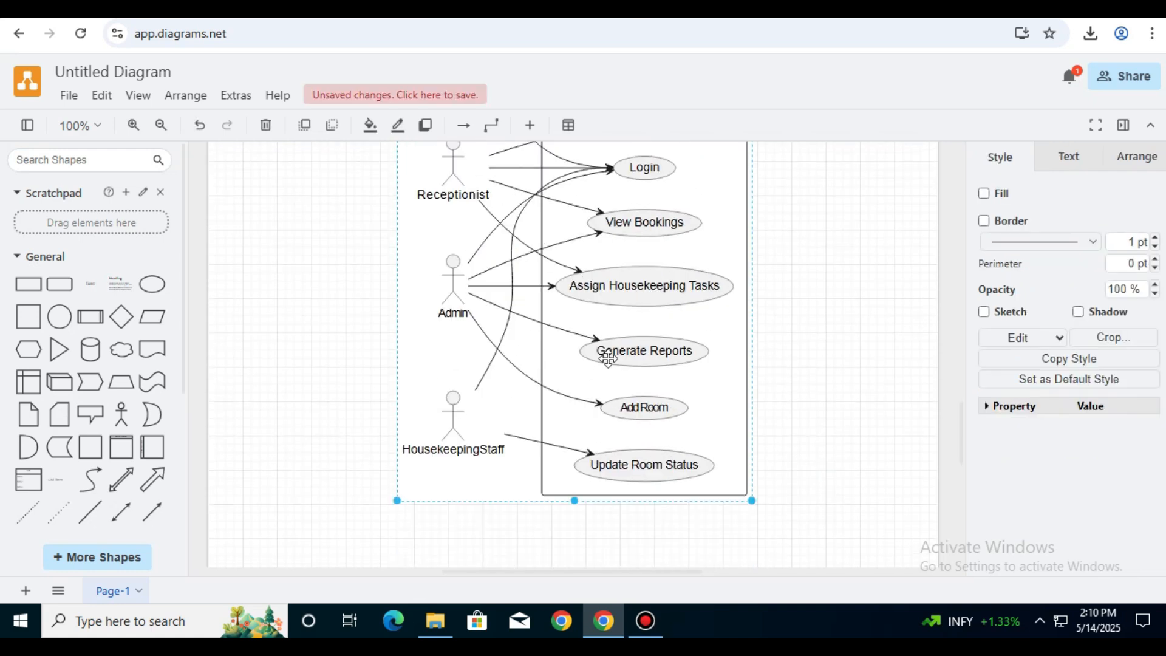
{"action": "scroll", "coordinate": [607, 357], "scroll_direction": "up", "scroll_amount": 2}
{"action": "scroll", "coordinate": [610, 292], "scroll_direction": "down", "scroll_amount": 5}
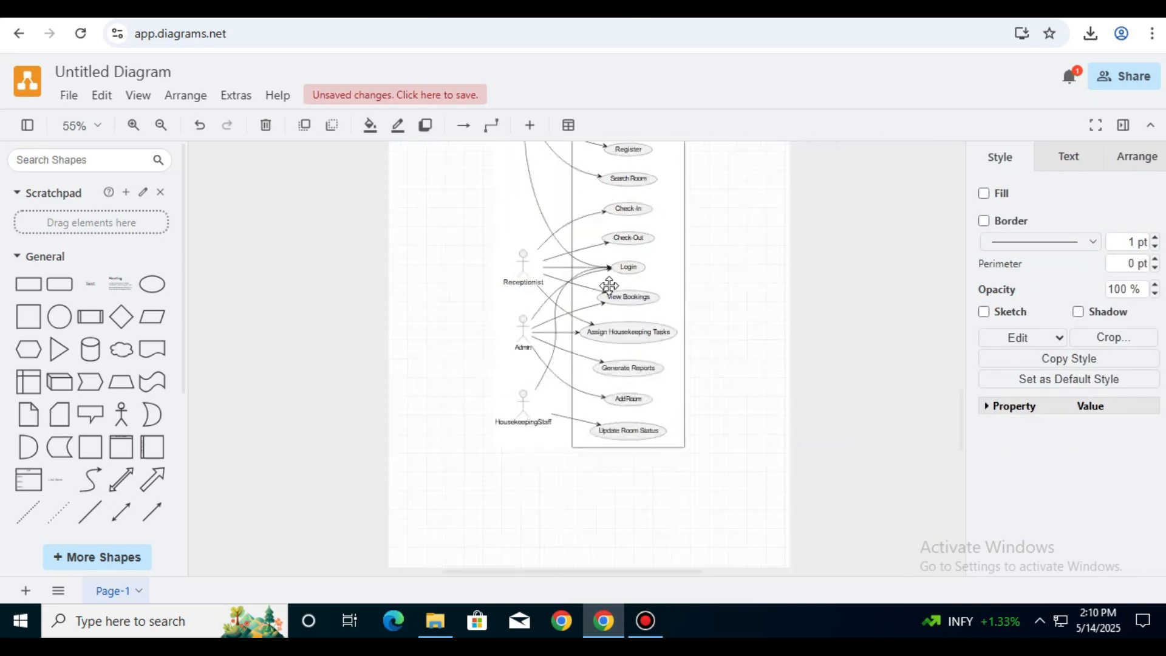
{"action": "scroll", "coordinate": [610, 285], "scroll_direction": "up", "scroll_amount": 4}
{"action": "scroll", "coordinate": [610, 286], "scroll_direction": "up", "scroll_amount": 7}
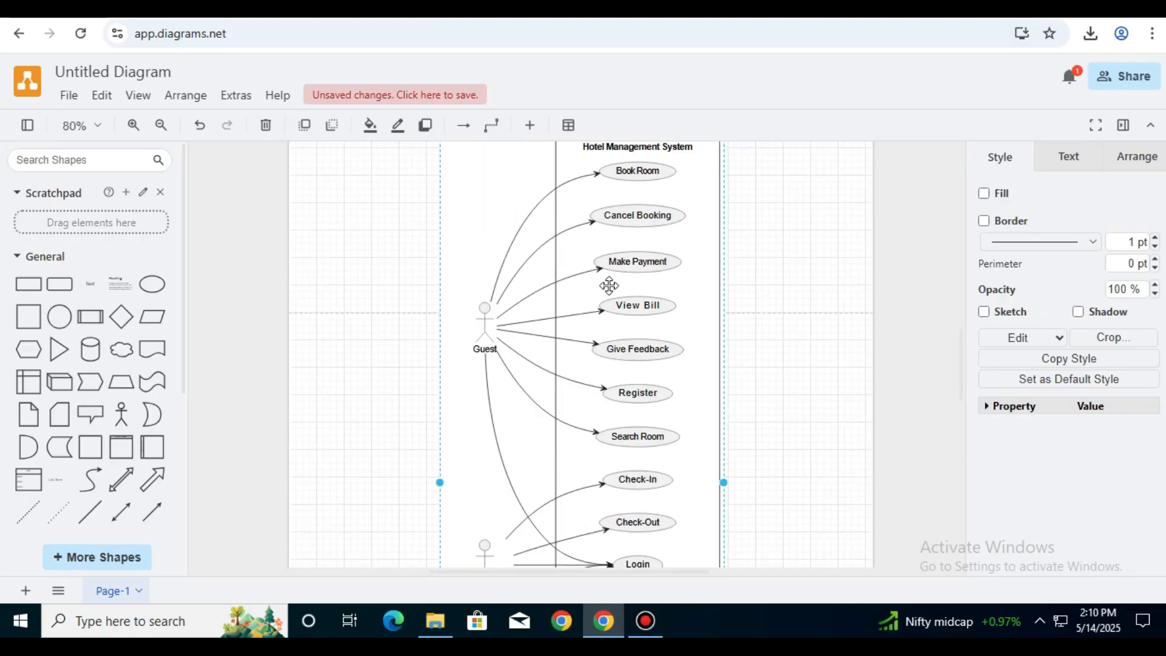
{"action": "scroll", "coordinate": [609, 286], "scroll_direction": "down", "scroll_amount": 4}
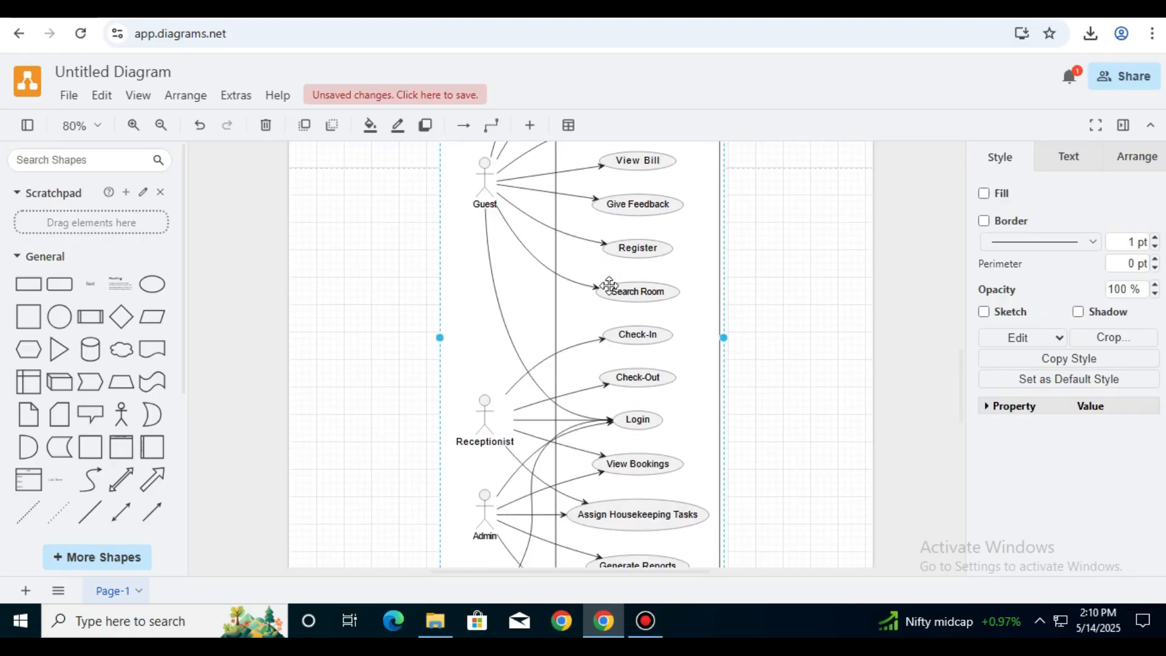
{"action": "scroll", "coordinate": [610, 285], "scroll_direction": "down", "scroll_amount": 1}
{"action": "scroll", "coordinate": [609, 286], "scroll_direction": "up", "scroll_amount": 3}
{"action": "scroll", "coordinate": [610, 285], "scroll_direction": "down", "scroll_amount": 5}
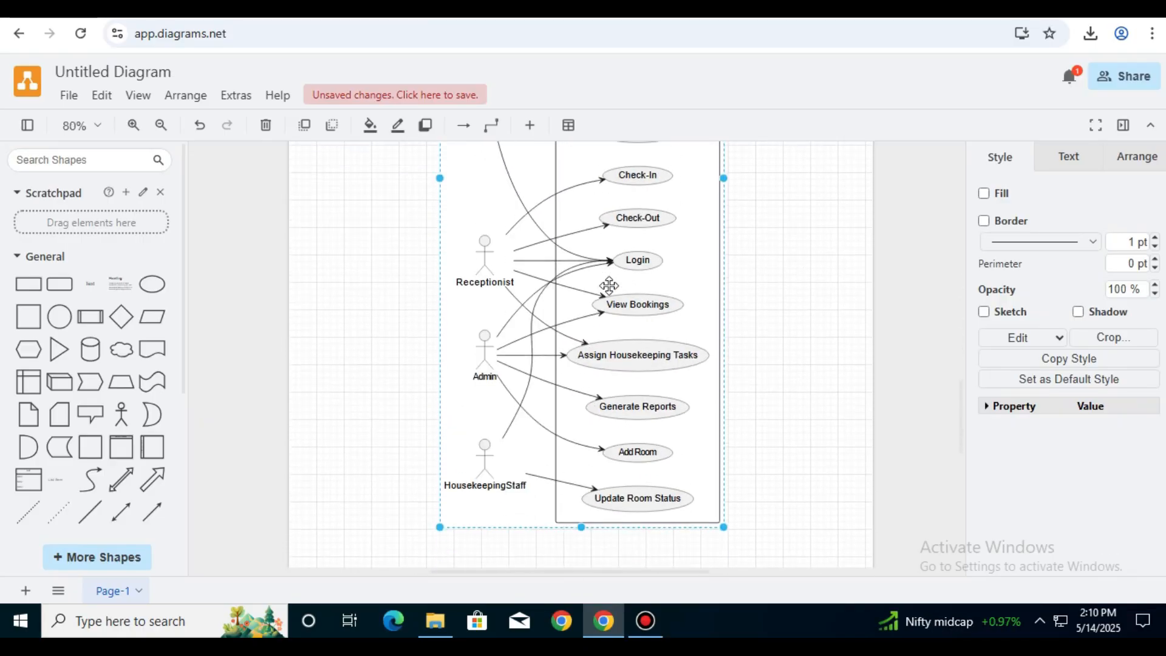
{"action": "scroll", "coordinate": [610, 285], "scroll_direction": "up", "scroll_amount": 4}
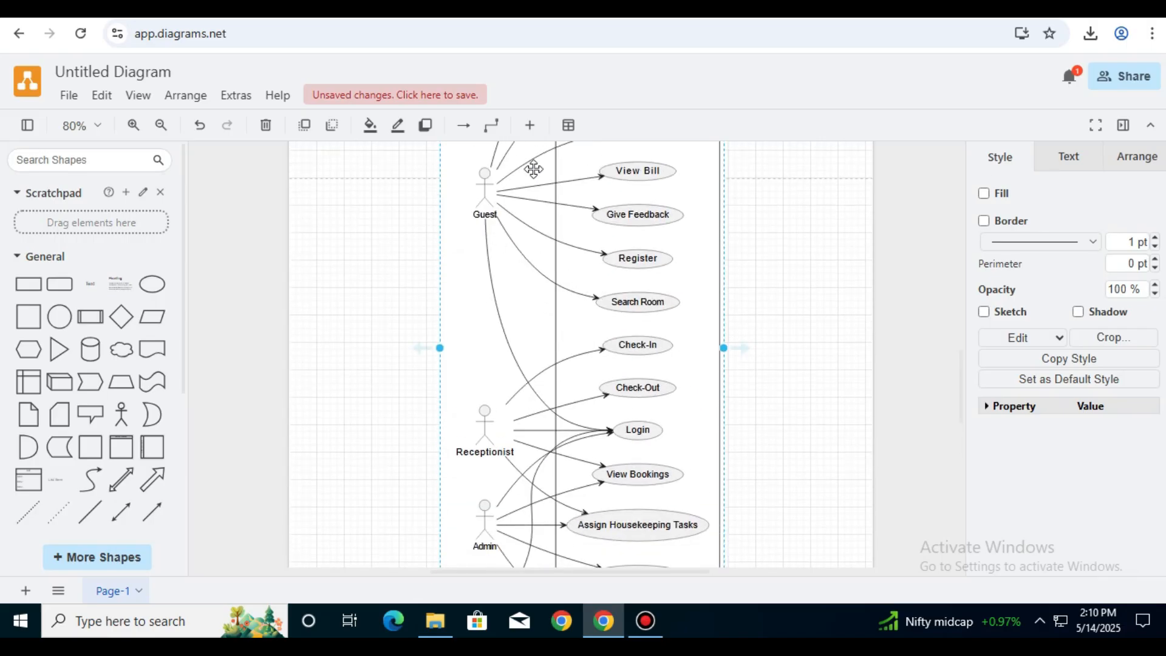
{"action": "scroll", "coordinate": [575, 247], "scroll_direction": "up", "scroll_amount": 3}
{"action": "scroll", "coordinate": [575, 248], "scroll_direction": "down", "scroll_amount": 7}
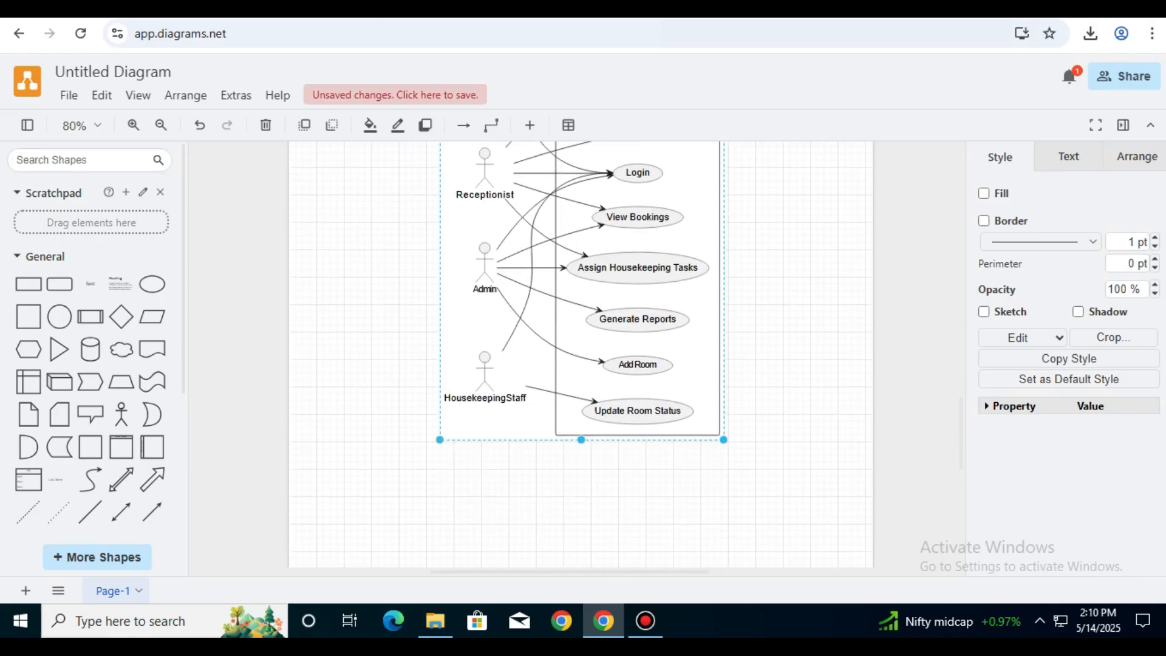
- Switch to ChatGPT and send the prompt "write the plantuml code for the sequence diagram of exam management system"
{"action": "left_click", "coordinate": [365, 9]}
{"action": "scroll", "coordinate": [349, 360], "scroll_direction": "down", "scroll_amount": 15}
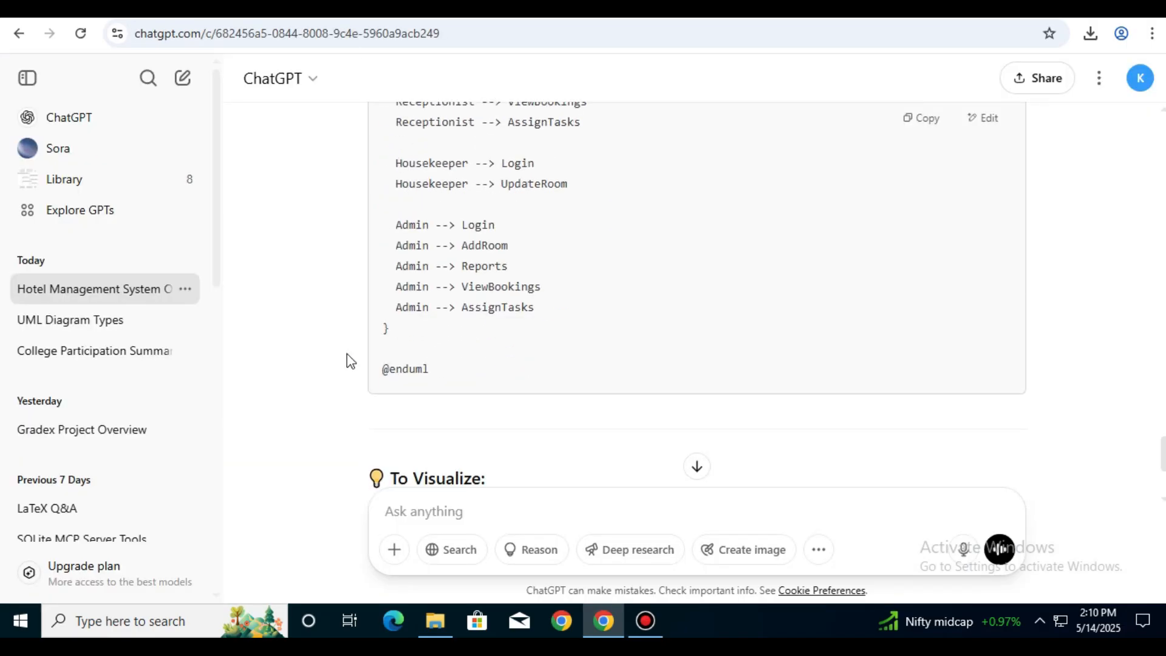
{"action": "left_click", "coordinate": [441, 500]}
{"action": "type", "text": "sequence diagram of"}
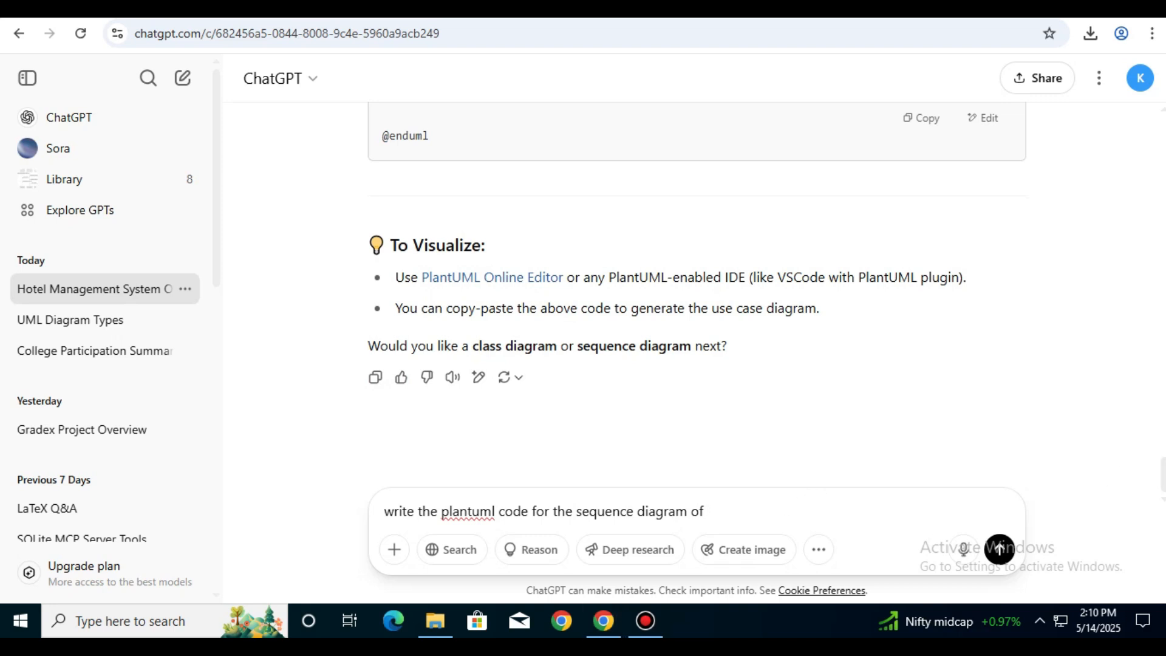
{"action": "type", "text": "exam "}
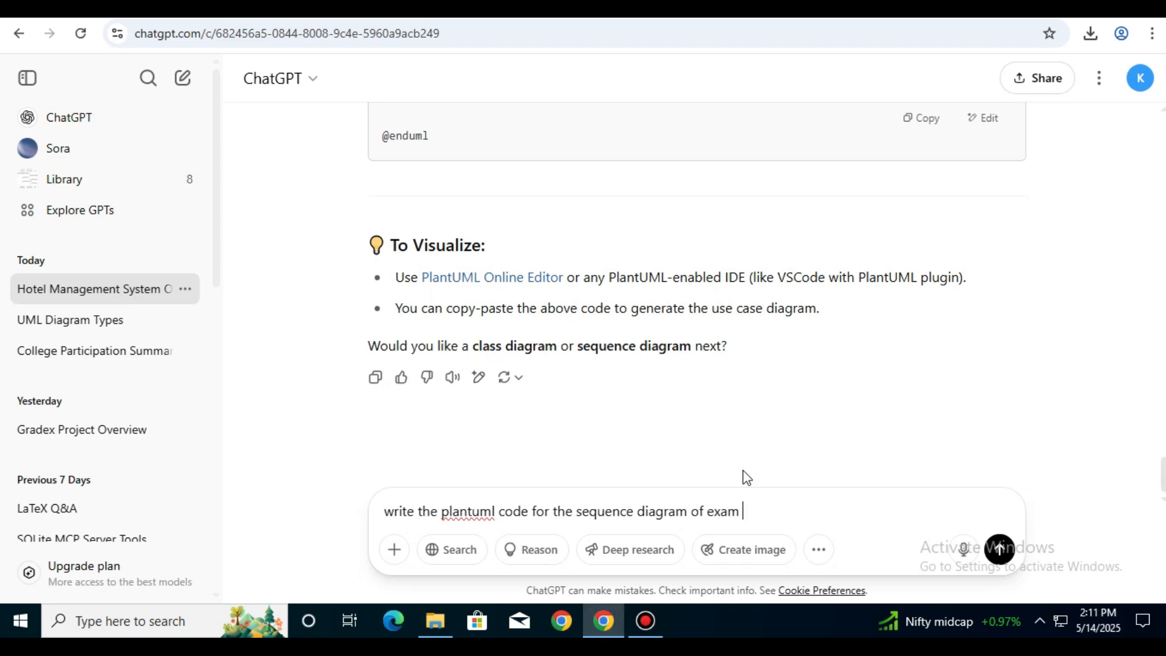
{"action": "type", "text": "management system"}
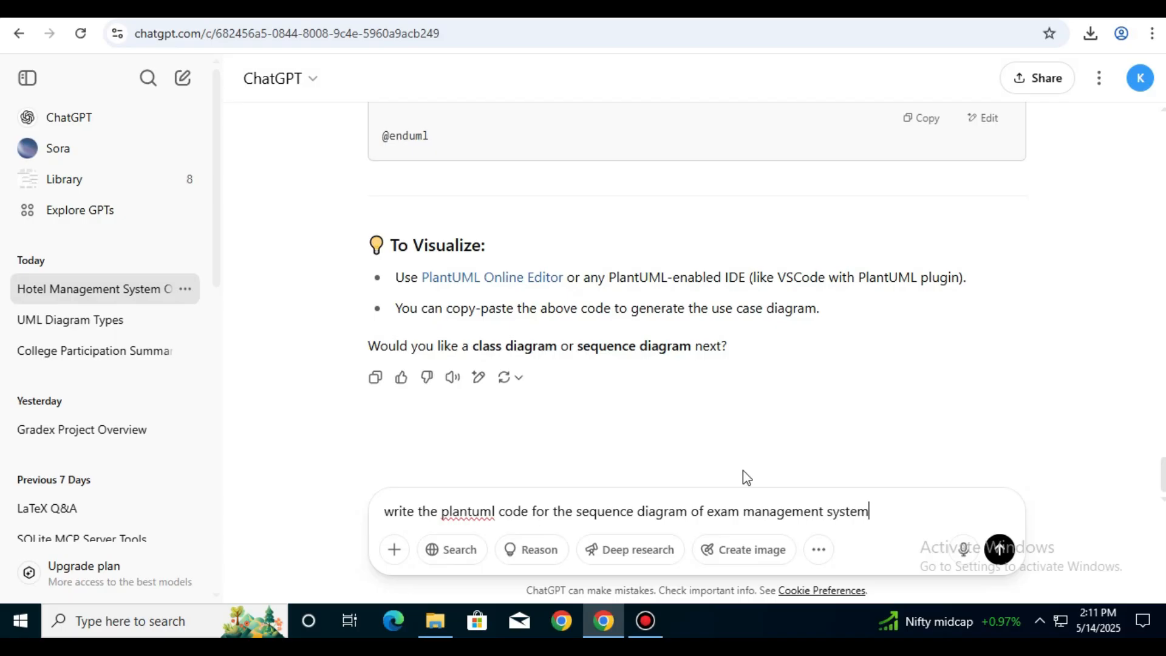
{"action": "key", "text": "Return"}
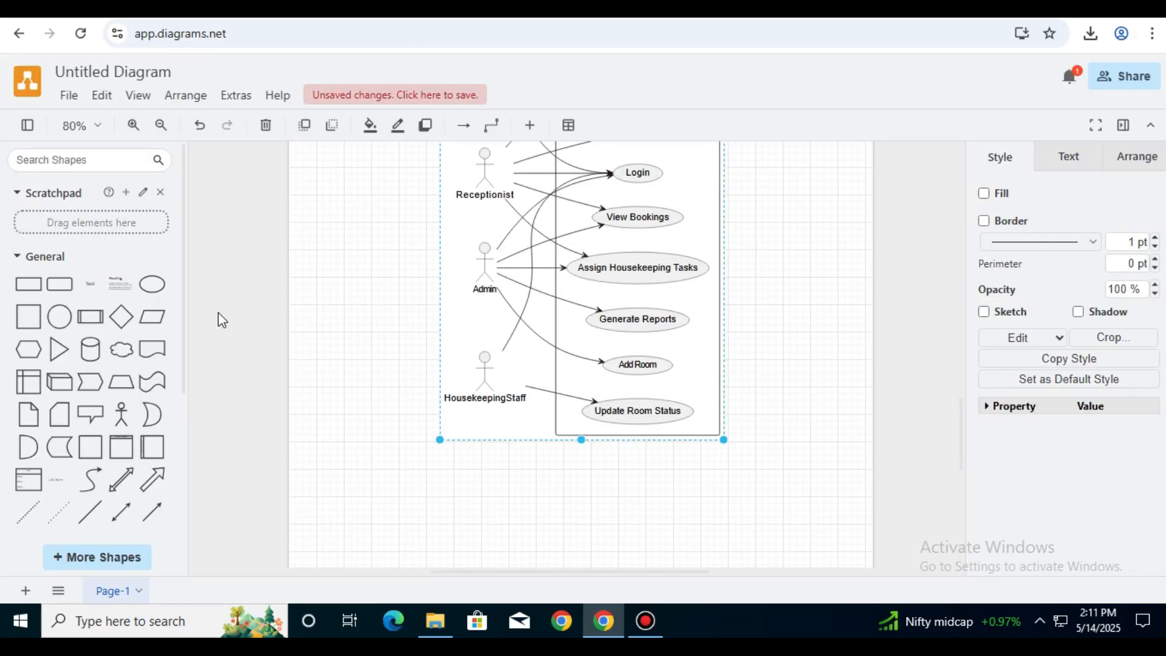
- In draw.io, export the use case diagram as a PNG to the device under the name "use cse diagram.drawio.png"
{"action": "left_click", "coordinate": [562, 267]}
{"action": "left_click", "coordinate": [71, 96]}
{"action": "mouse_move", "coordinate": [144, 329]}
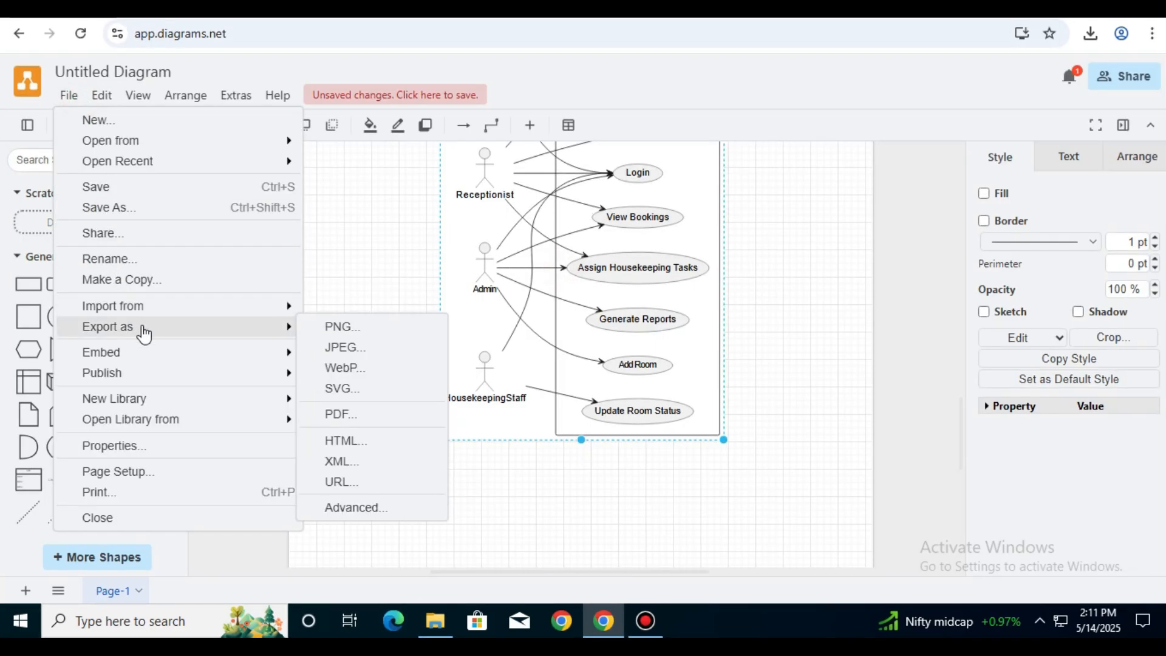
{"action": "left_click", "coordinate": [391, 325]}
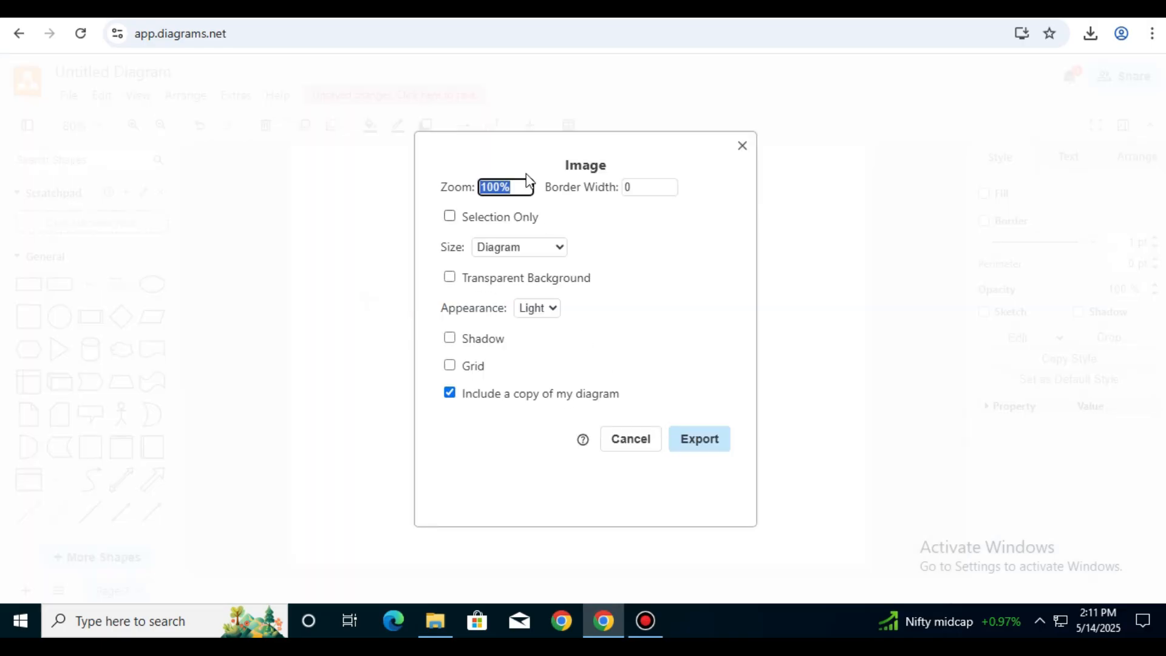
{"action": "left_click", "coordinate": [698, 439]}
{"action": "type", "text": "use cse diagra"}
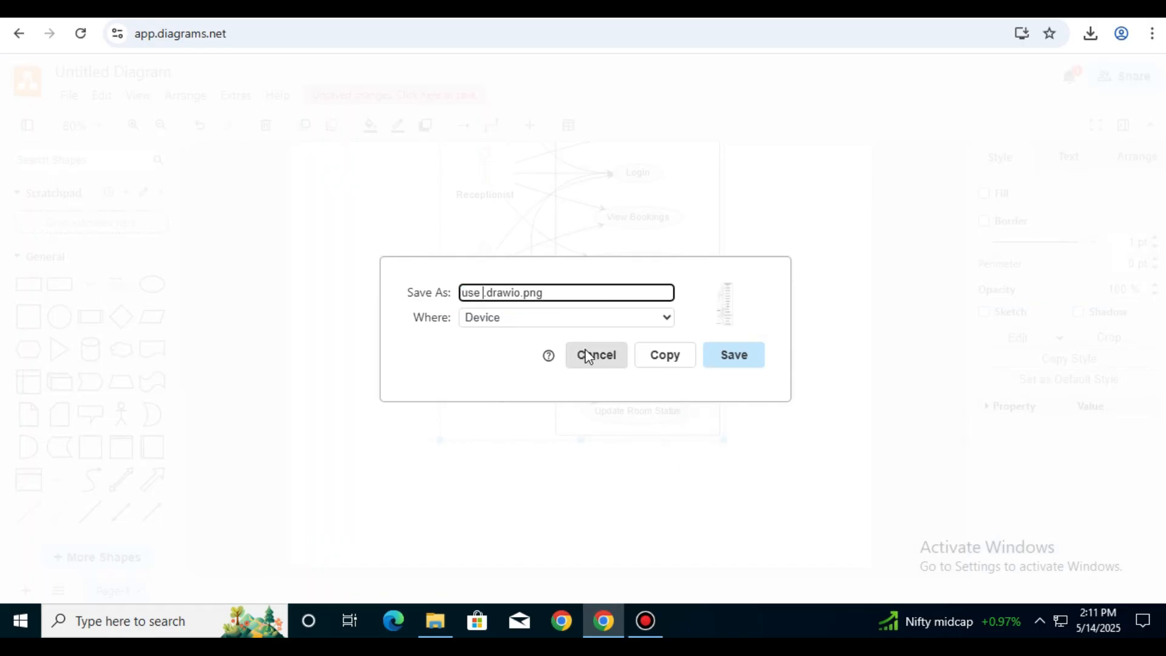
{"action": "type", "text": "m"}
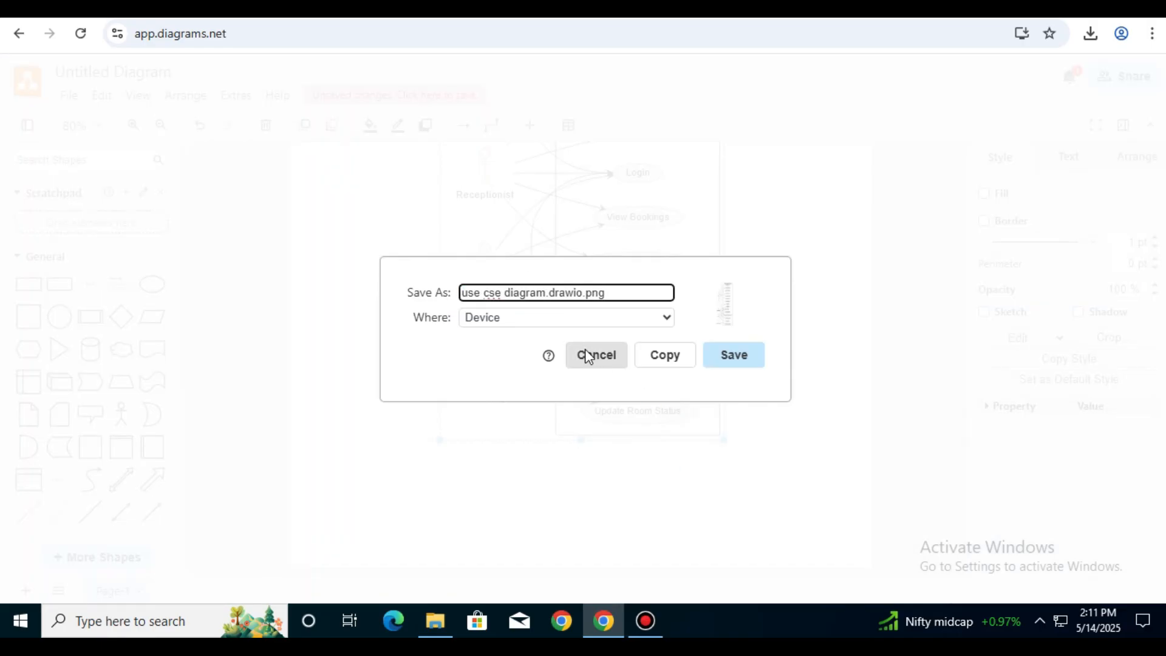
{"action": "left_click", "coordinate": [735, 354]}
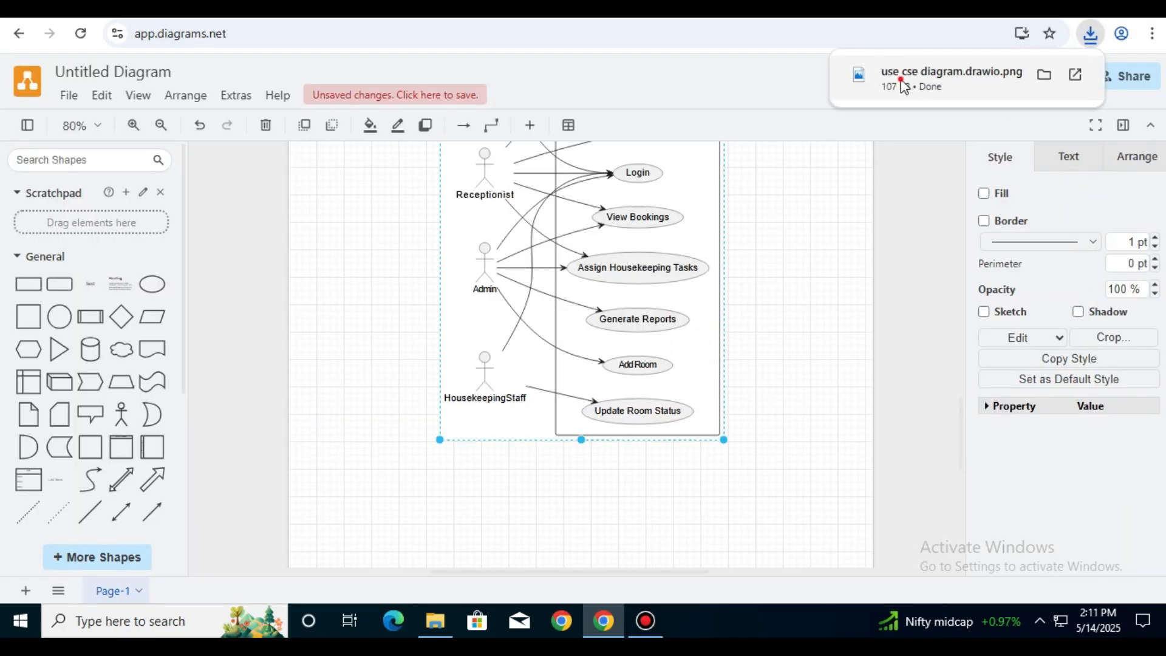
- Open the exported use case image, inspect its actors and use cases up close, and close the viewer
{"action": "left_click", "coordinate": [900, 80]}
{"action": "left_click", "coordinate": [703, 50]}
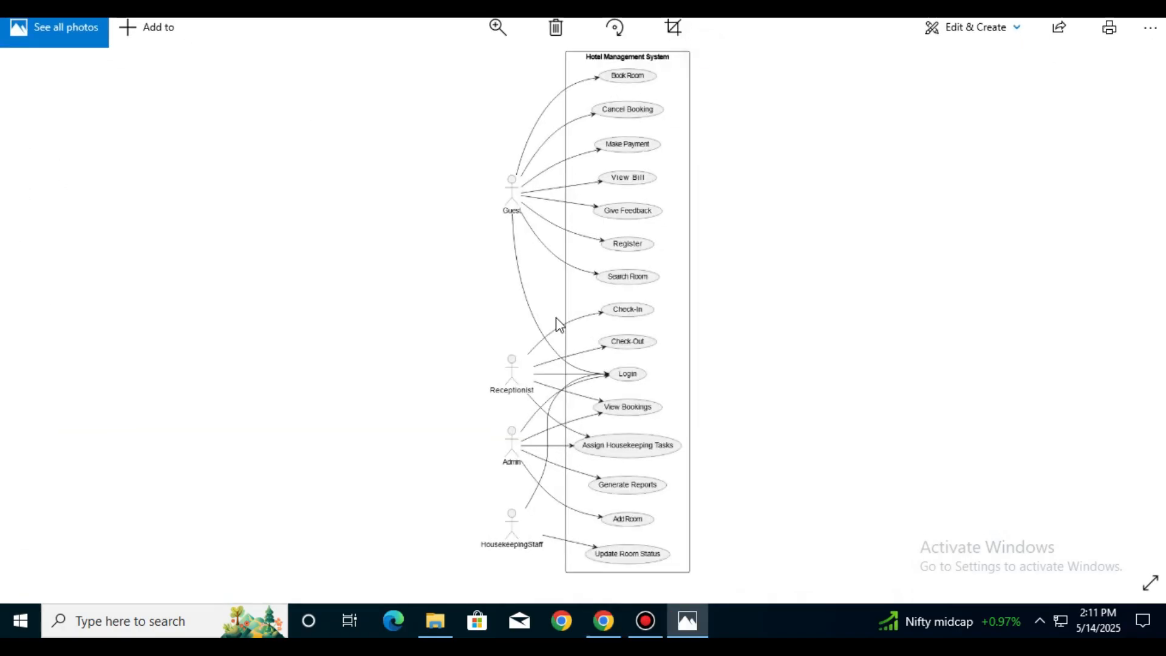
{"action": "scroll", "coordinate": [559, 325], "scroll_direction": "up", "scroll_amount": 2}
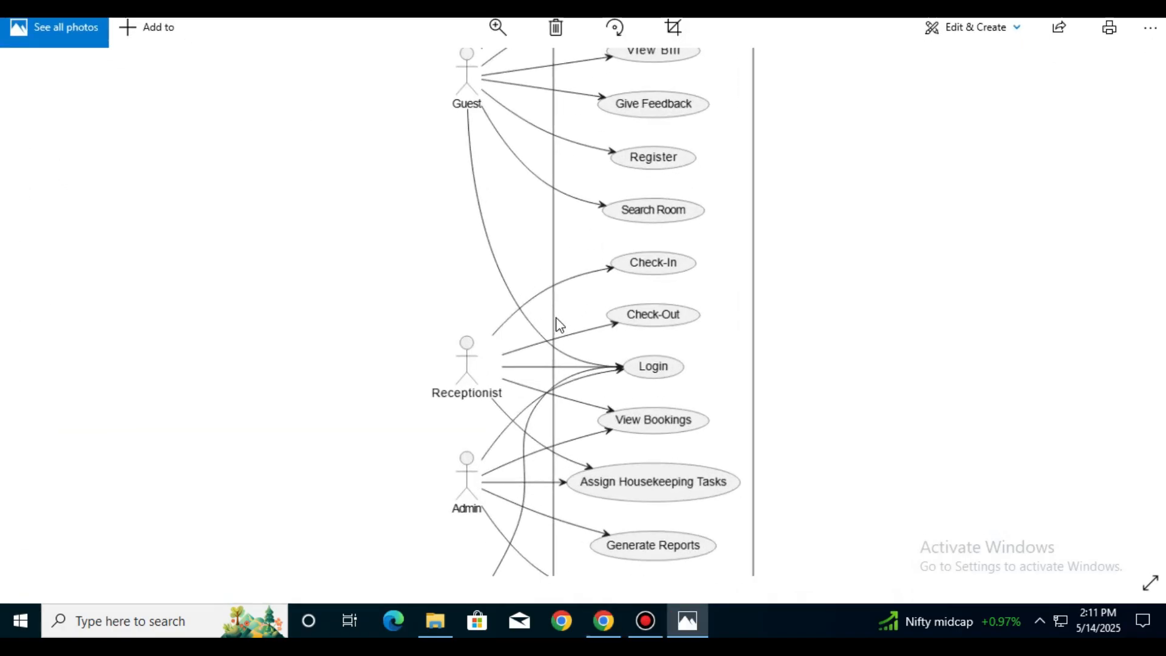
{"action": "scroll", "coordinate": [578, 382], "scroll_direction": "down", "scroll_amount": 2}
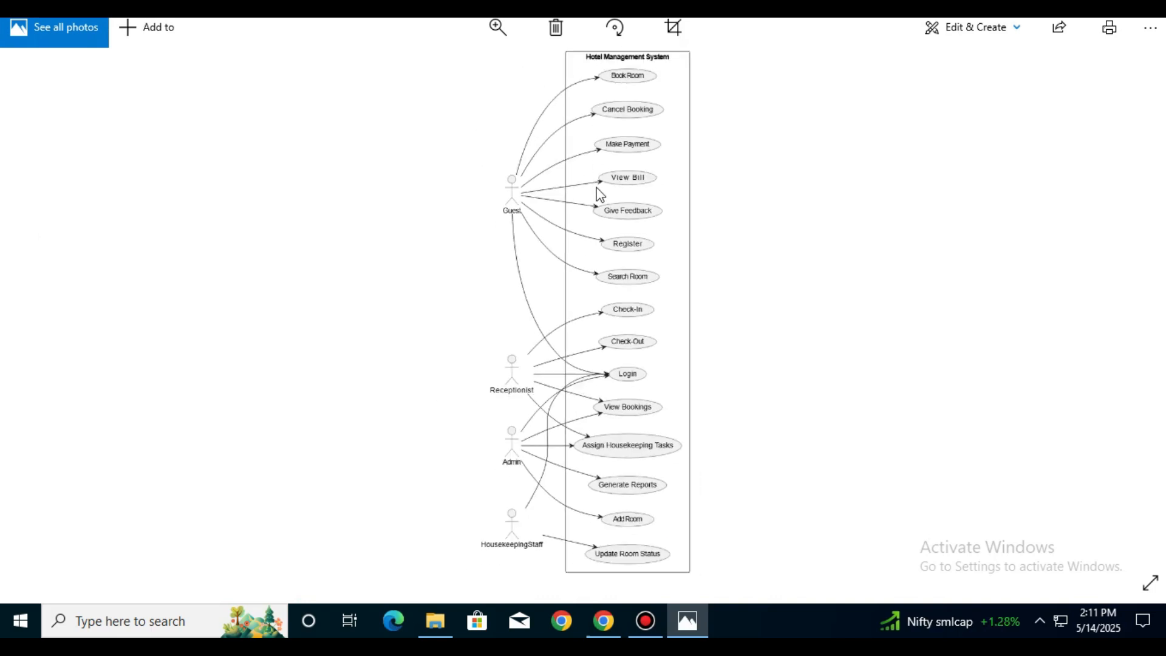
{"action": "scroll", "coordinate": [600, 195], "scroll_direction": "up", "scroll_amount": 3}
{"action": "left_click_drag", "start_coordinate": [604, 67], "coordinate": [541, 442]}
{"action": "left_click_drag", "start_coordinate": [544, 366], "coordinate": [494, 333]}
{"action": "scroll", "coordinate": [495, 337], "scroll_direction": "down", "scroll_amount": 2}
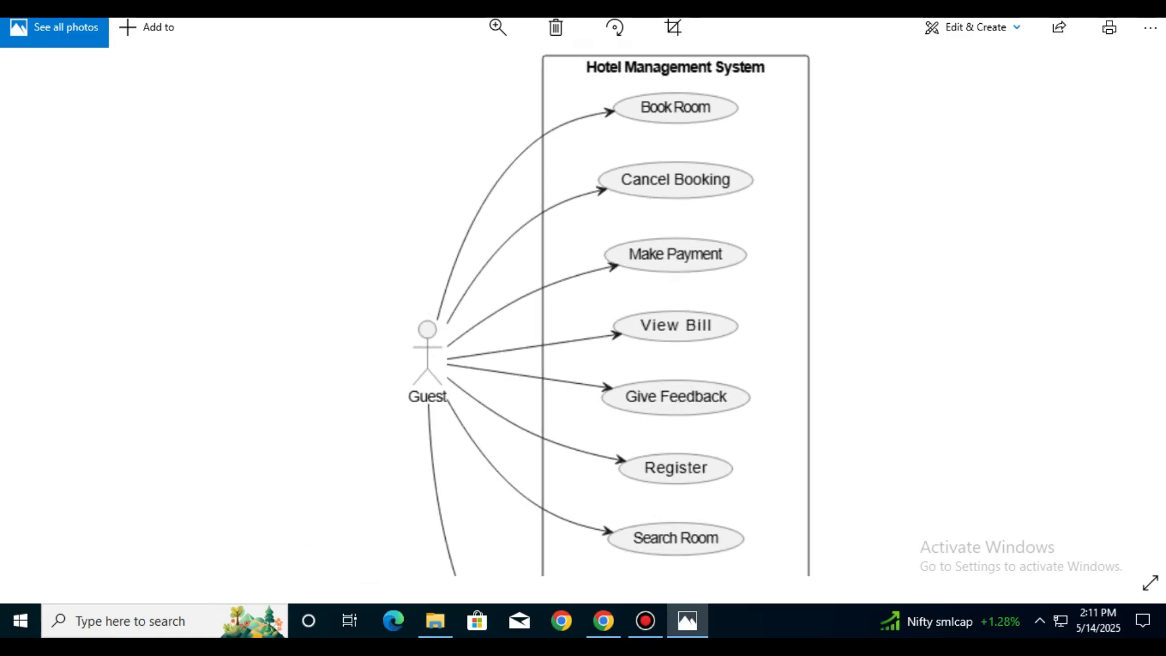
{"action": "key", "text": "alt+F4"}
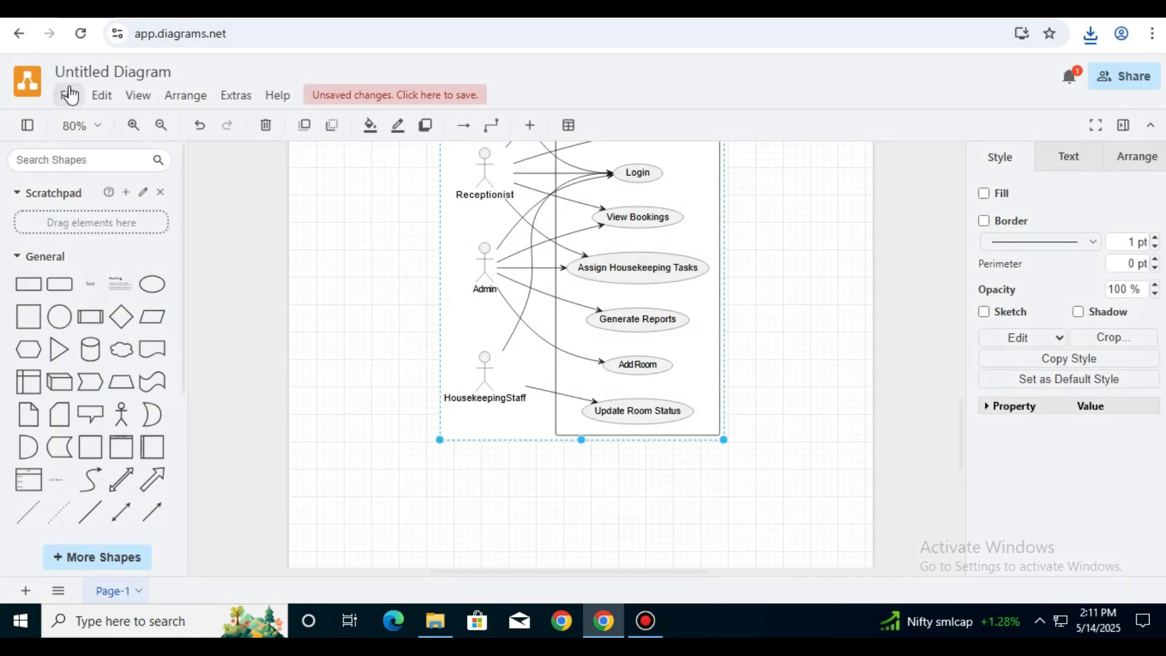
- Create a new blank diagram named "sequence.drawio", leaving the current diagram without saving it
{"action": "left_click", "coordinate": [101, 96]}
{"action": "mouse_move", "coordinate": [68, 96]}
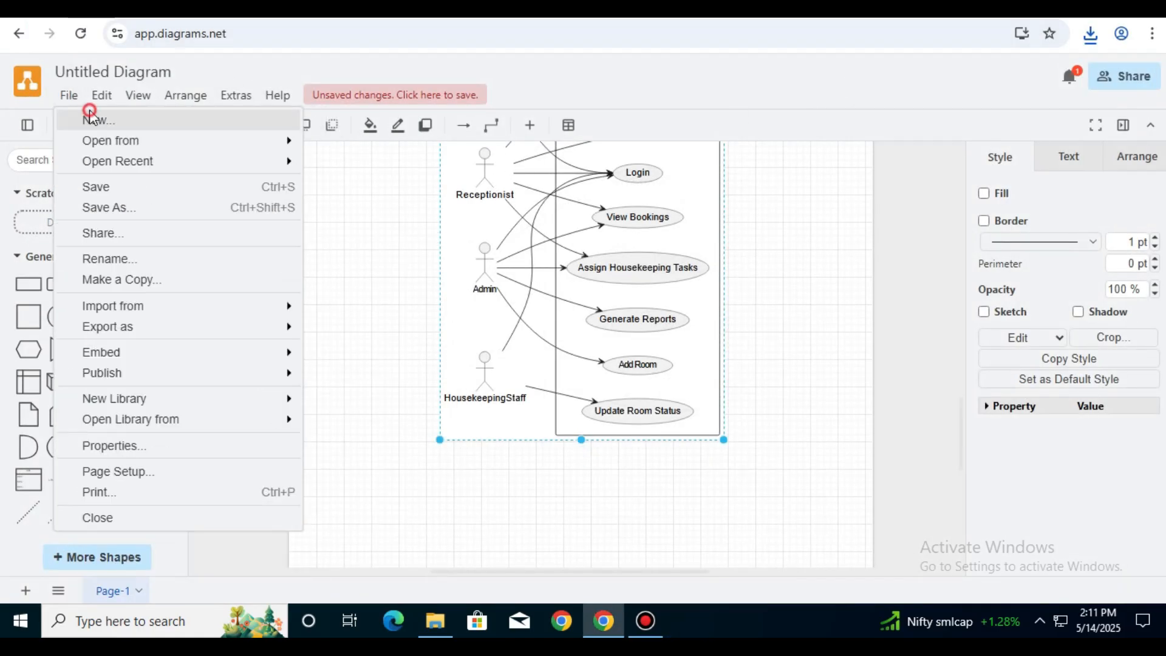
{"action": "left_click", "coordinate": [91, 119]}
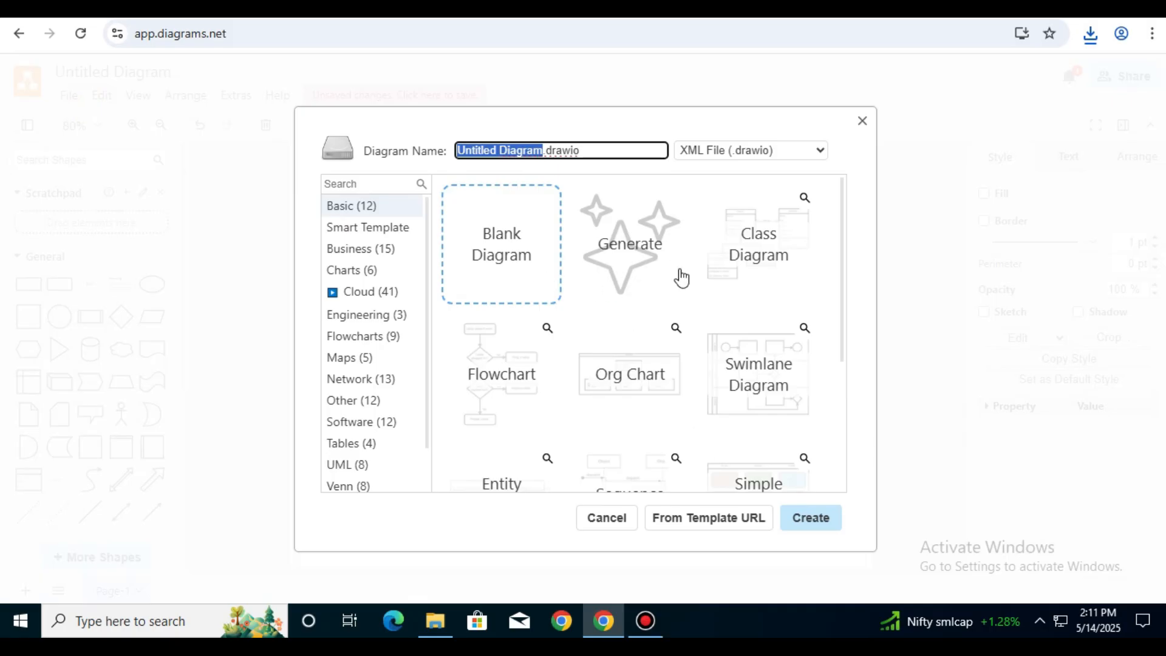
{"action": "scroll", "coordinate": [536, 305], "scroll_direction": "down", "scroll_amount": 2}
{"action": "scroll", "coordinate": [537, 305], "scroll_direction": "down", "scroll_amount": 2}
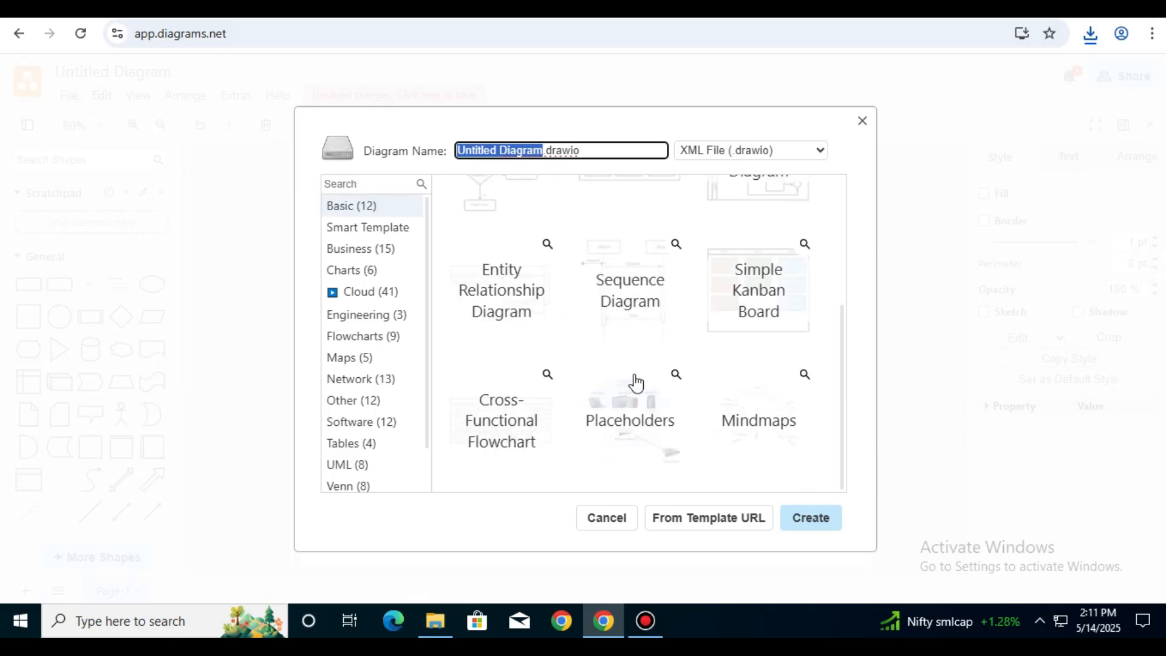
{"action": "scroll", "coordinate": [524, 289], "scroll_direction": "up", "scroll_amount": 4}
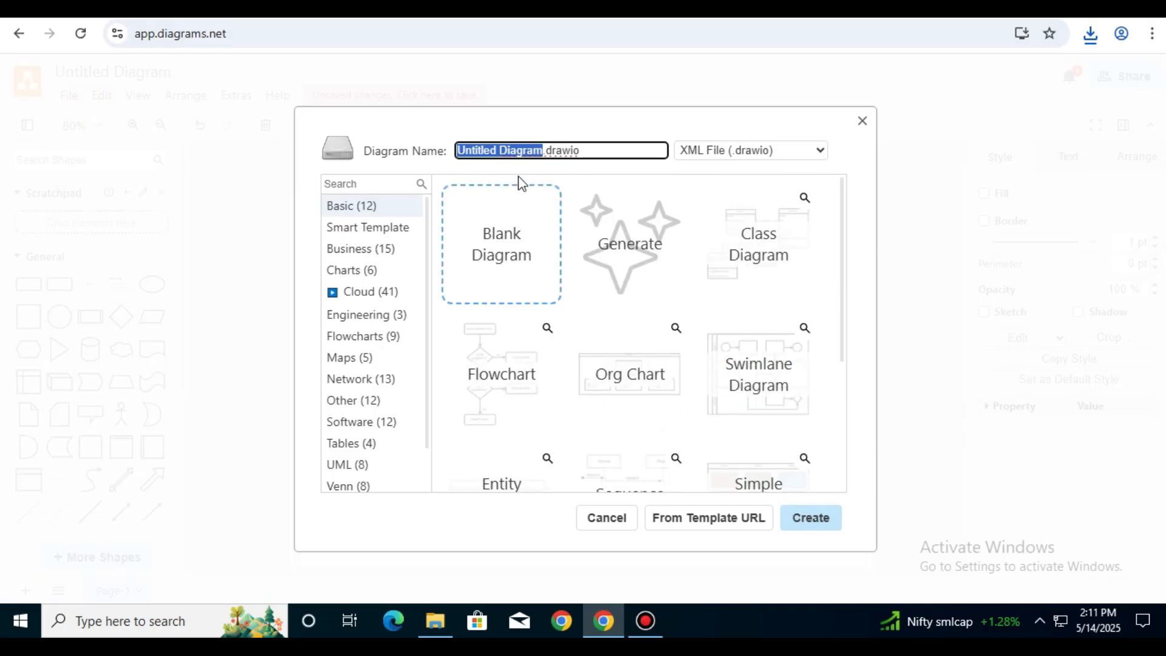
{"action": "type", "text": "sequence"}
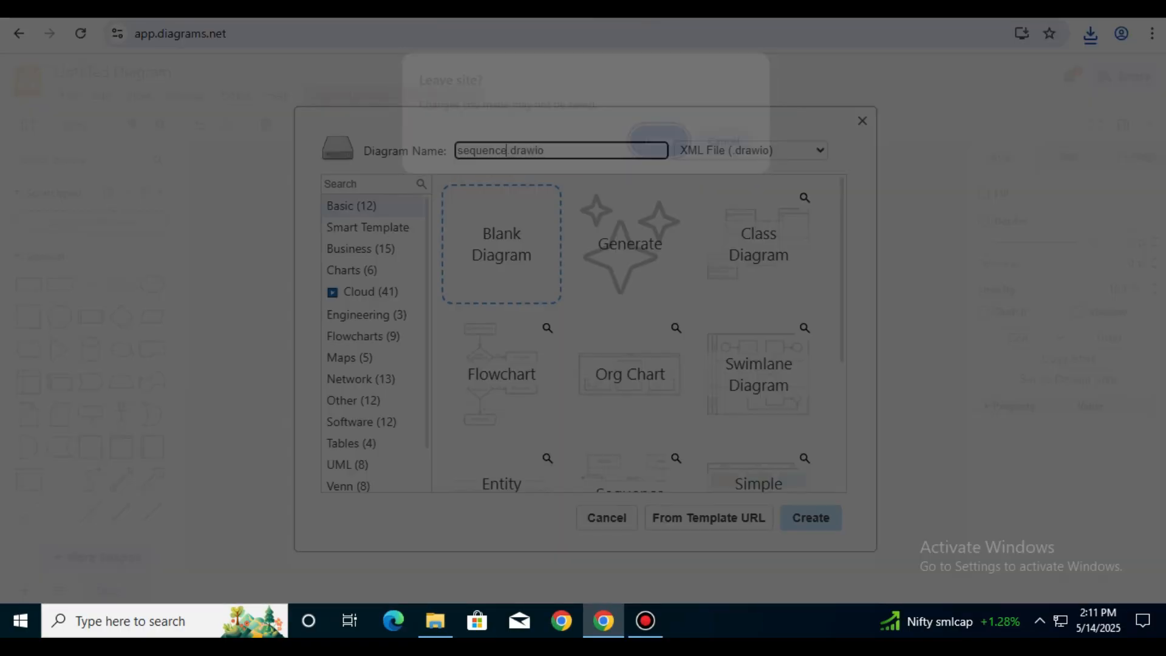
{"action": "left_click", "coordinate": [680, 141]}
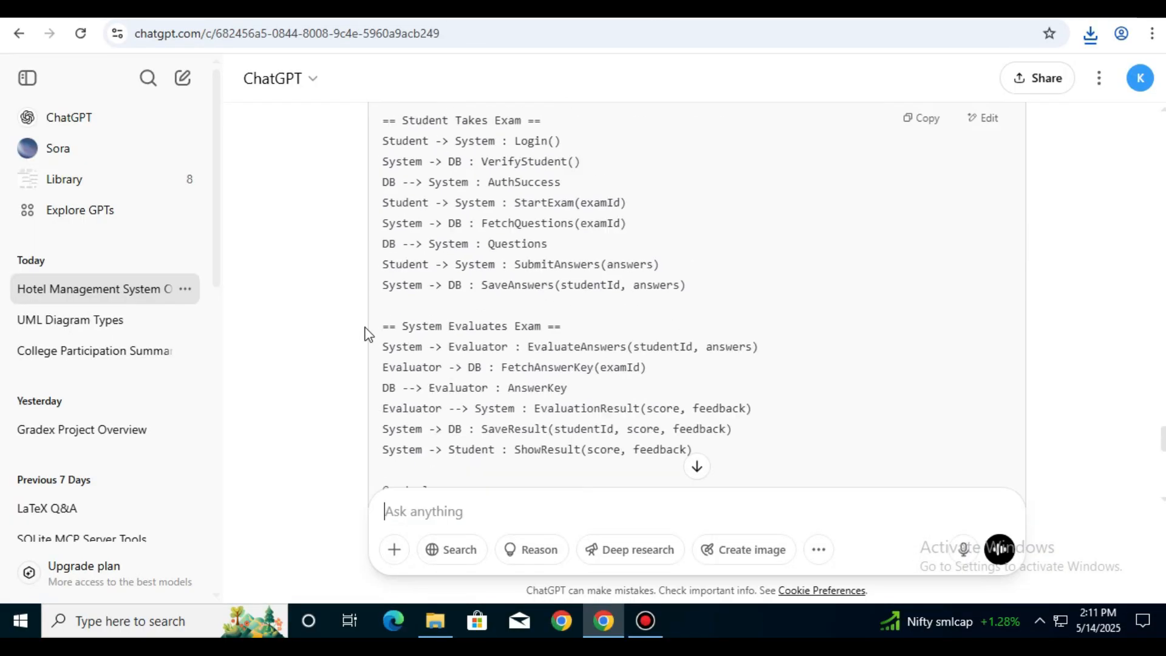
- Copy the PlantUML code for the exam management sequence diagram from the ChatGPT response
{"action": "scroll", "coordinate": [366, 334], "scroll_direction": "down", "scroll_amount": 8}
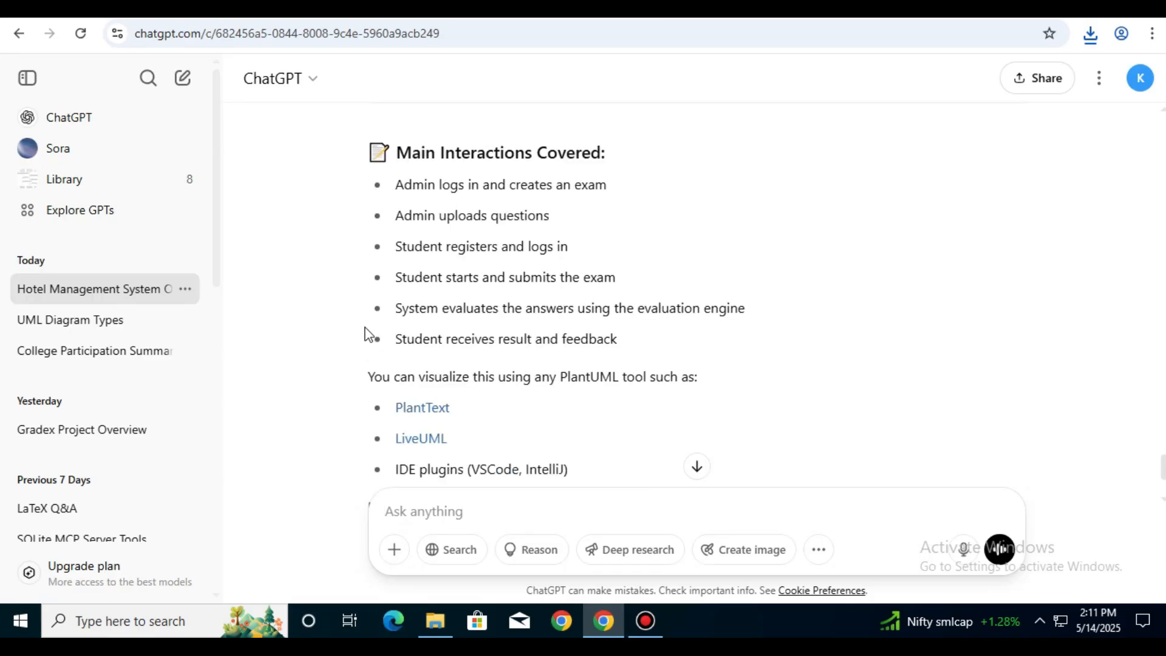
{"action": "scroll", "coordinate": [689, 312], "scroll_direction": "up", "scroll_amount": 8}
{"action": "left_click", "coordinate": [911, 120]}
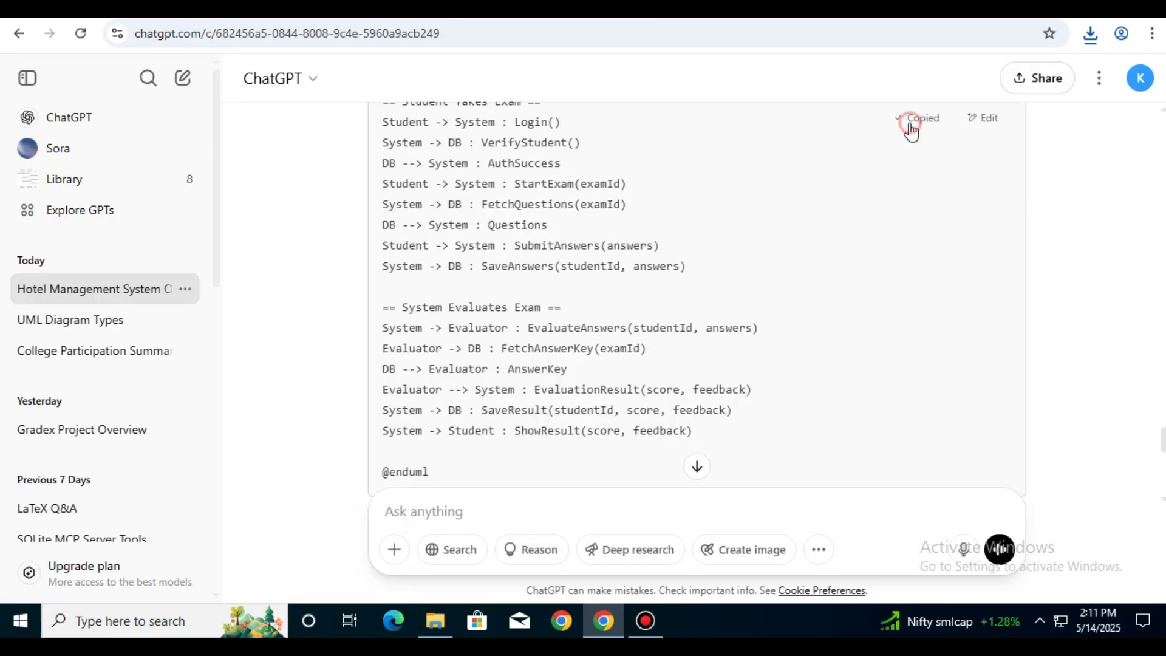
- Insert a PlantUML diagram into the blank sequence.drawio page, replacing the sample code with the copied exam management sequence code
{"action": "key", "text": "ctrl+Tab"}
{"action": "left_click", "coordinate": [184, 95]}
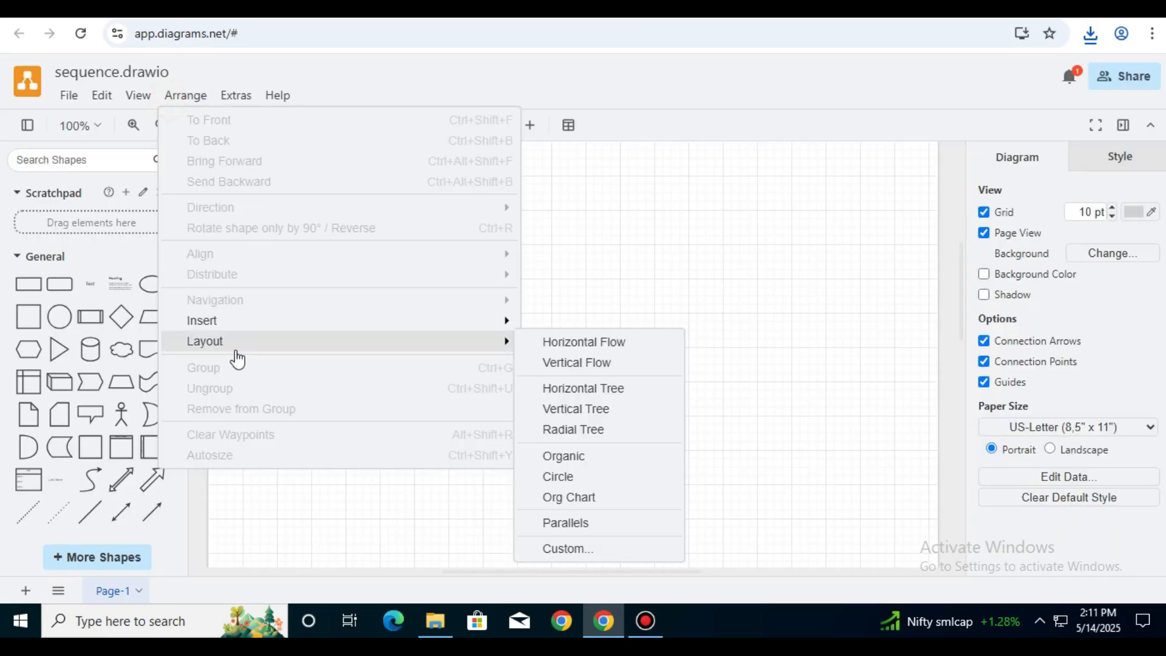
{"action": "mouse_move", "coordinate": [362, 318]}
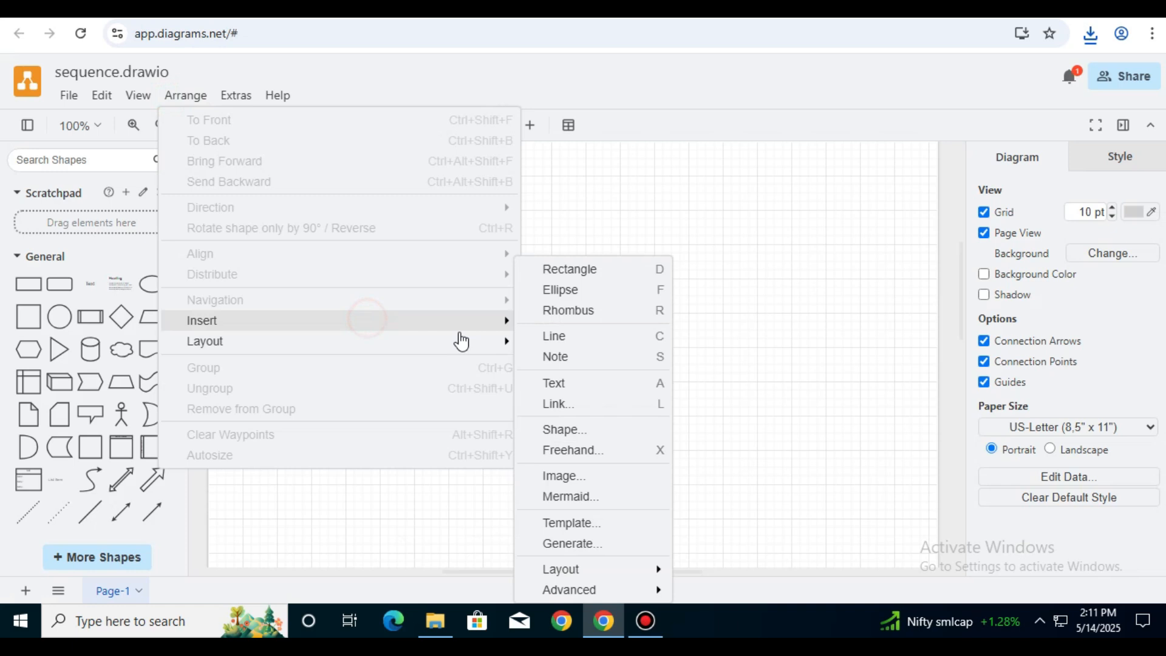
{"action": "left_click", "coordinate": [497, 322]}
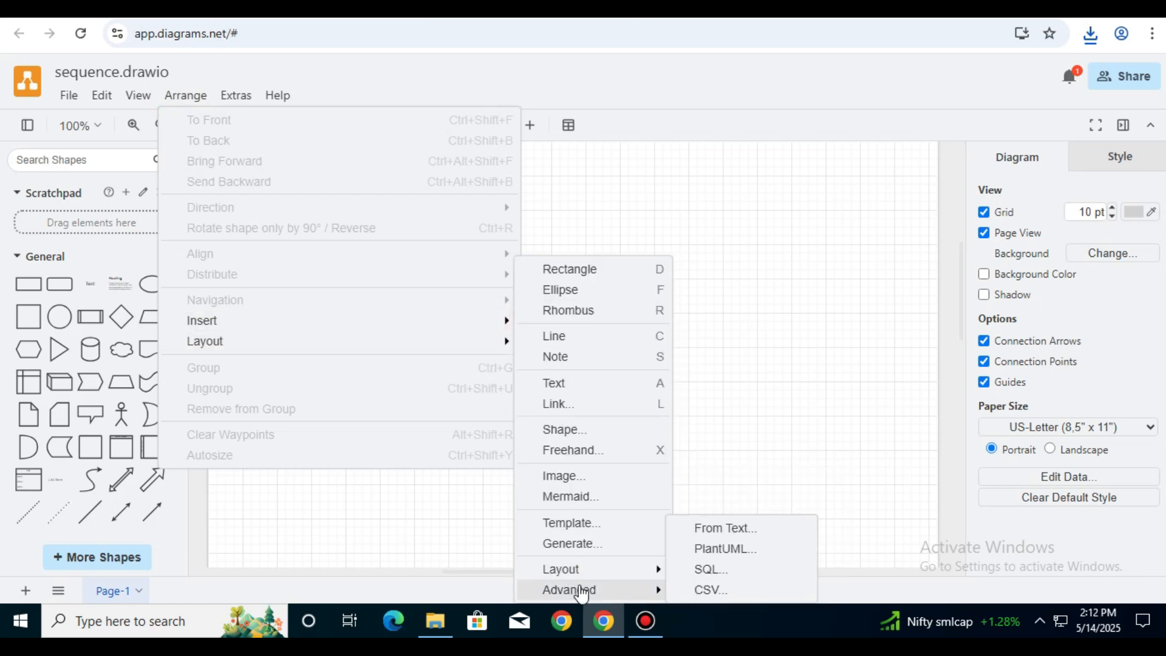
{"action": "left_click", "coordinate": [656, 592]}
{"action": "left_click", "coordinate": [702, 550]}
{"action": "key", "text": "ctrl+a"}
{"action": "key", "text": "ctrl+v"}
{"action": "left_click", "coordinate": [817, 479]}
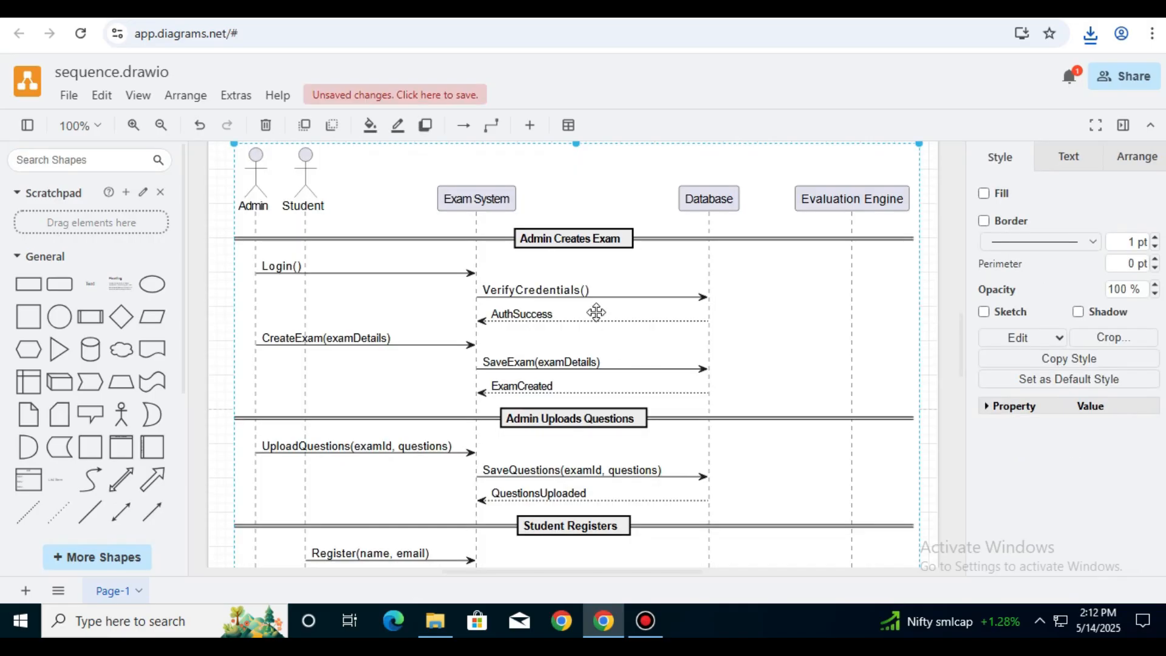
- Review the sequence diagram's layout and send ChatGPT the follow-up request "i want the student on the right hand side"
{"action": "scroll", "coordinate": [591, 304], "scroll_direction": "down", "scroll_amount": 1, "text": "ctrl"}
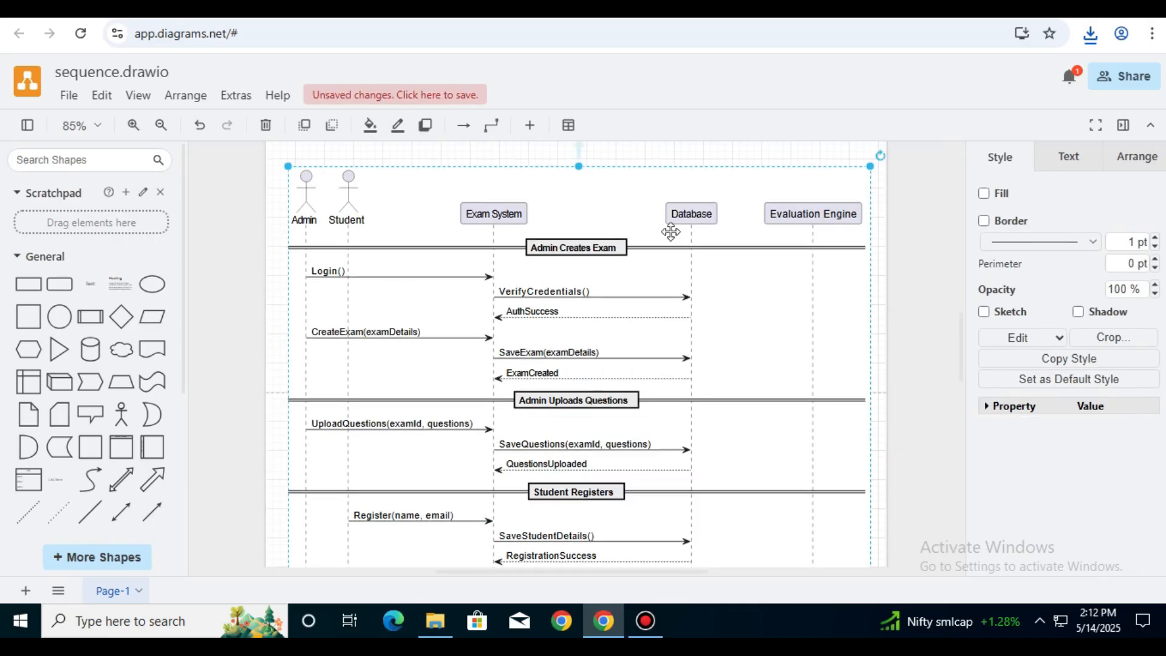
{"action": "scroll", "coordinate": [446, 287], "scroll_direction": "down", "scroll_amount": 1, "text": "ctrl"}
{"action": "scroll", "coordinate": [429, 347], "scroll_direction": "down", "scroll_amount": 7}
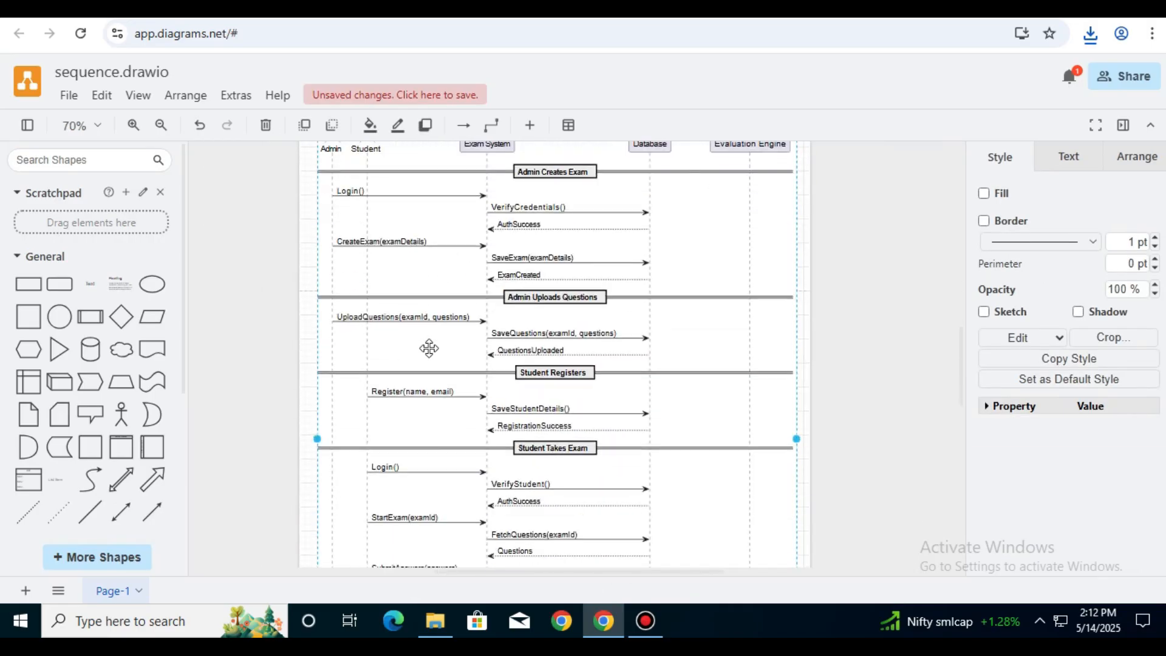
{"action": "scroll", "coordinate": [429, 348], "scroll_direction": "up", "scroll_amount": 5}
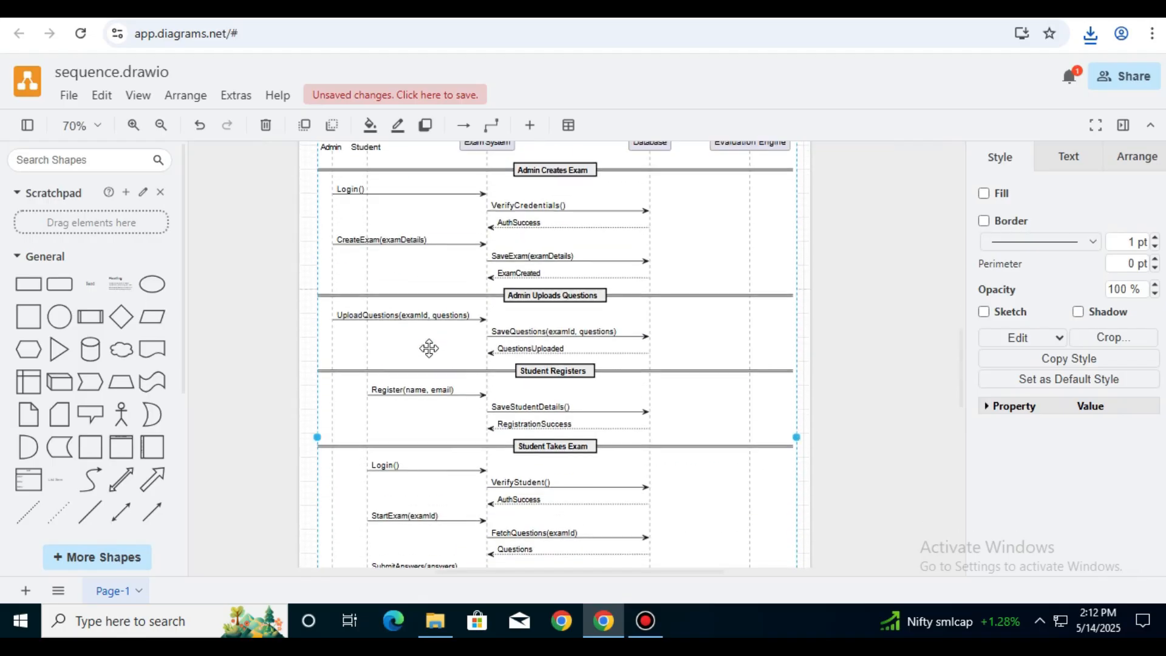
{"action": "key", "text": "alt+Tab"}
{"action": "left_click", "coordinate": [487, 502]}
{"action": "type", "text": "i want th"}
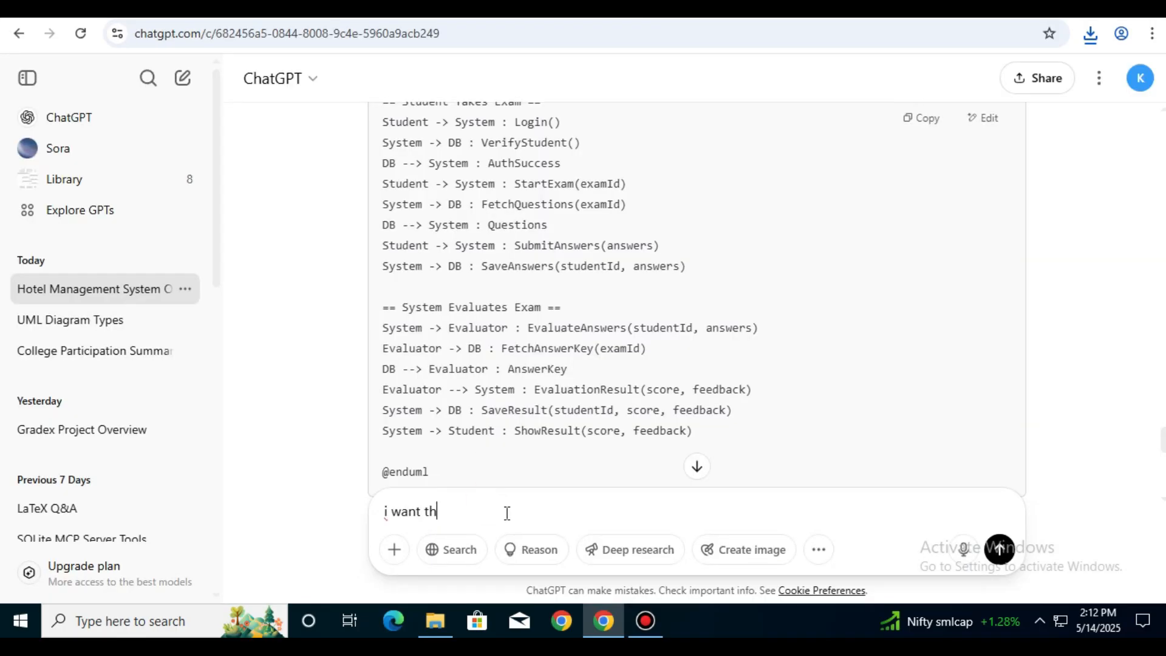
{"action": "type", "text": "e stud"}
{"action": "key", "text": "BackSpace"}
{"action": "type", "text": "udent on the right h"}
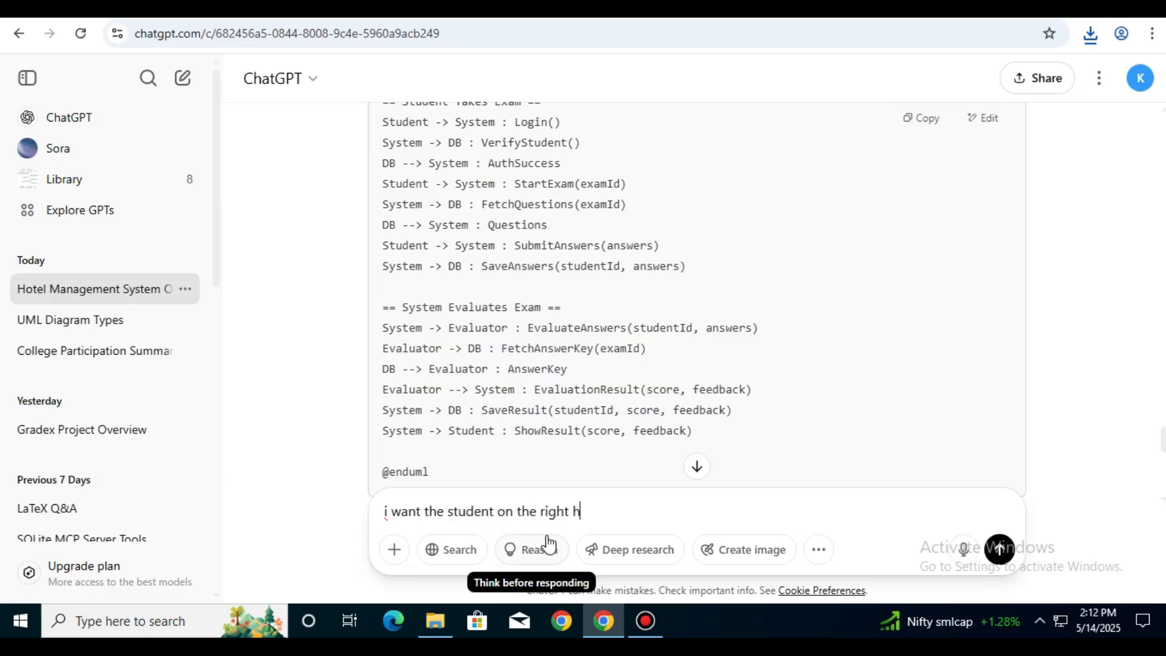
{"action": "type", "text": "and side"}
{"action": "key", "text": "Return"}
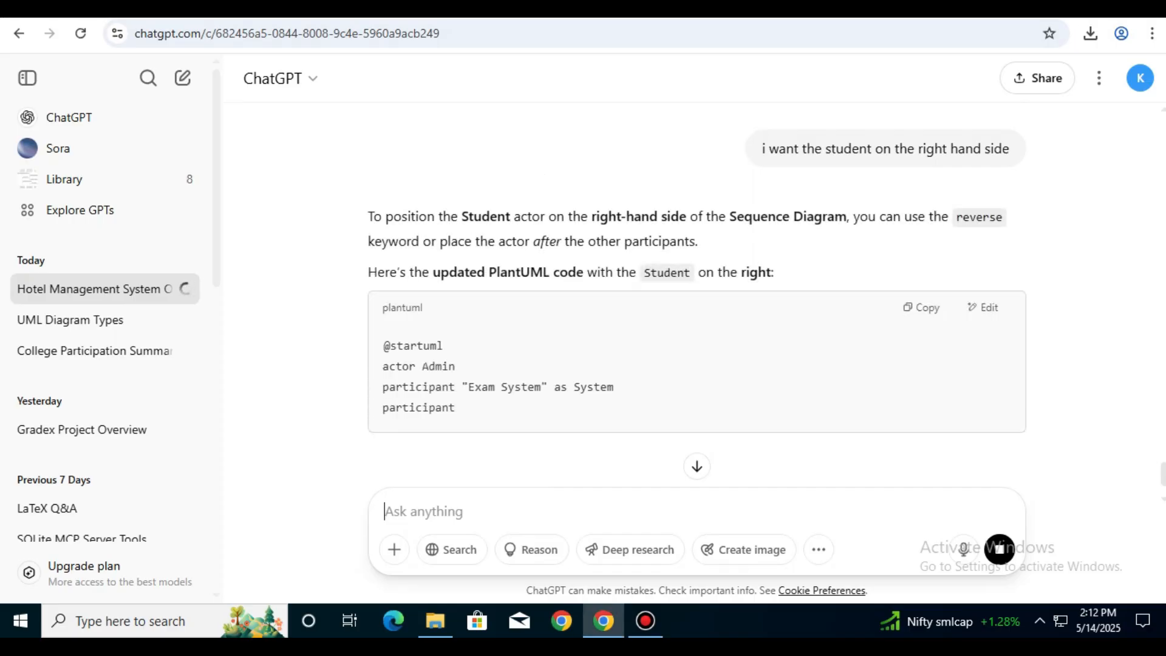
- Return to draw.io and check the actor placement and interactions in the inserted sequence diagram
{"action": "left_click", "coordinate": [376, 13]}
{"action": "scroll", "coordinate": [389, 325], "scroll_direction": "up", "scroll_amount": 6}
{"action": "key", "text": "ctrl+v"}
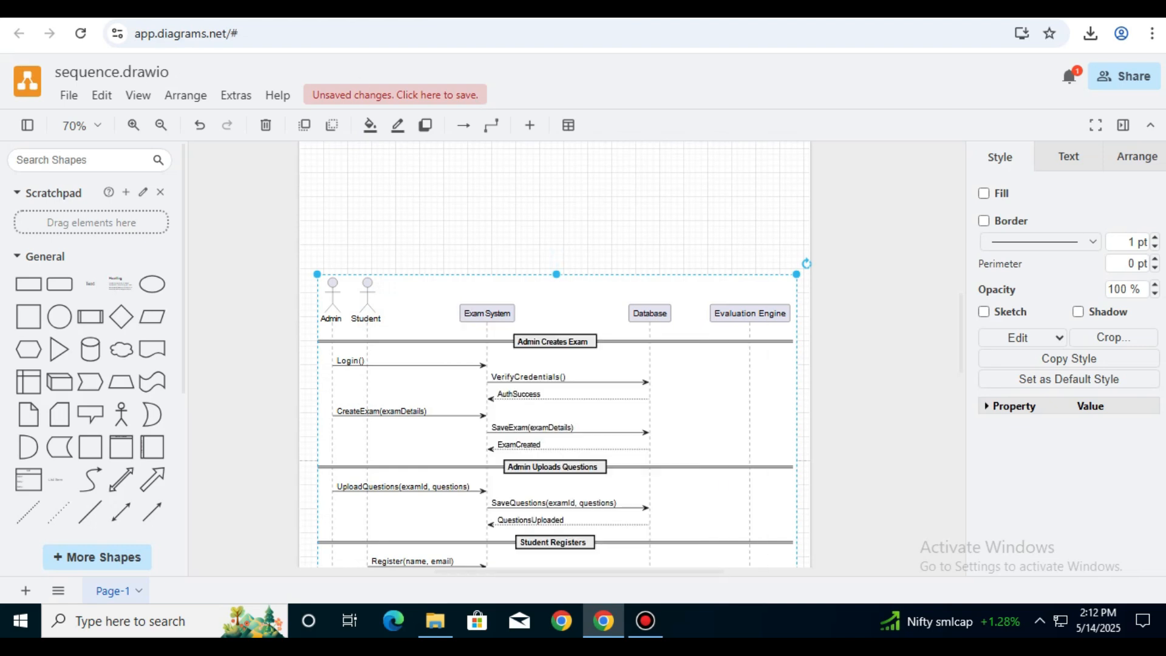
{"action": "scroll", "coordinate": [509, 318], "scroll_direction": "down", "scroll_amount": 5}
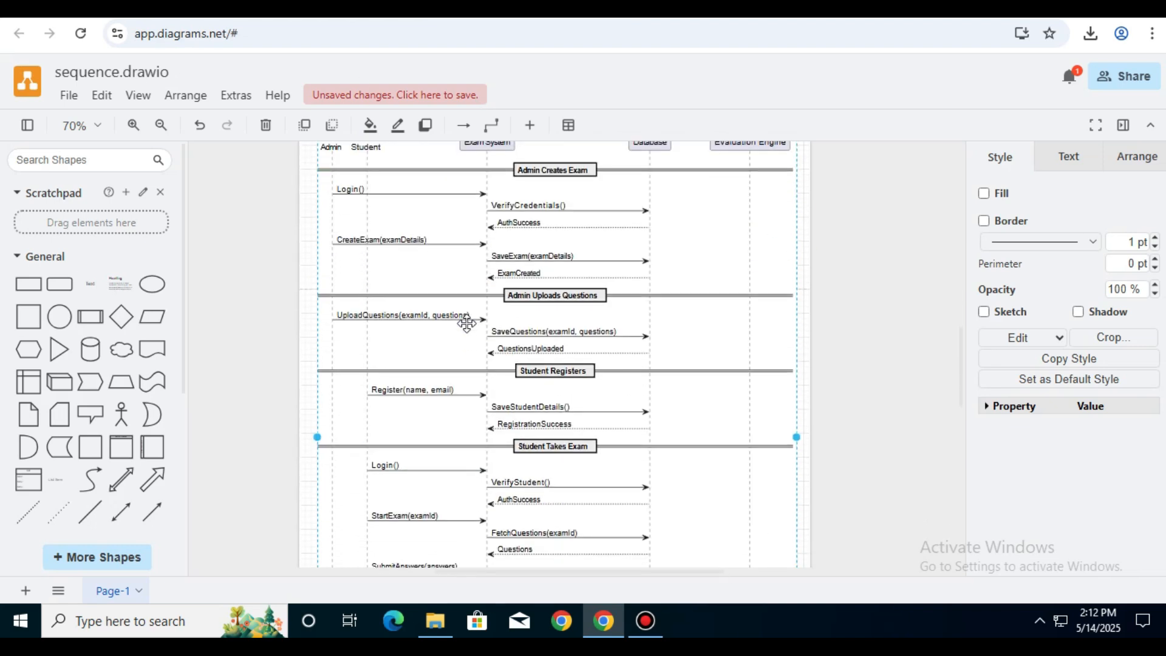
- Switch to ChatGPT and copy the updated PlantUML sequence code that declares the Student actor after the participants
{"action": "left_click", "coordinate": [416, 11]}
{"action": "scroll", "coordinate": [410, 268], "scroll_direction": "down", "scroll_amount": 12}
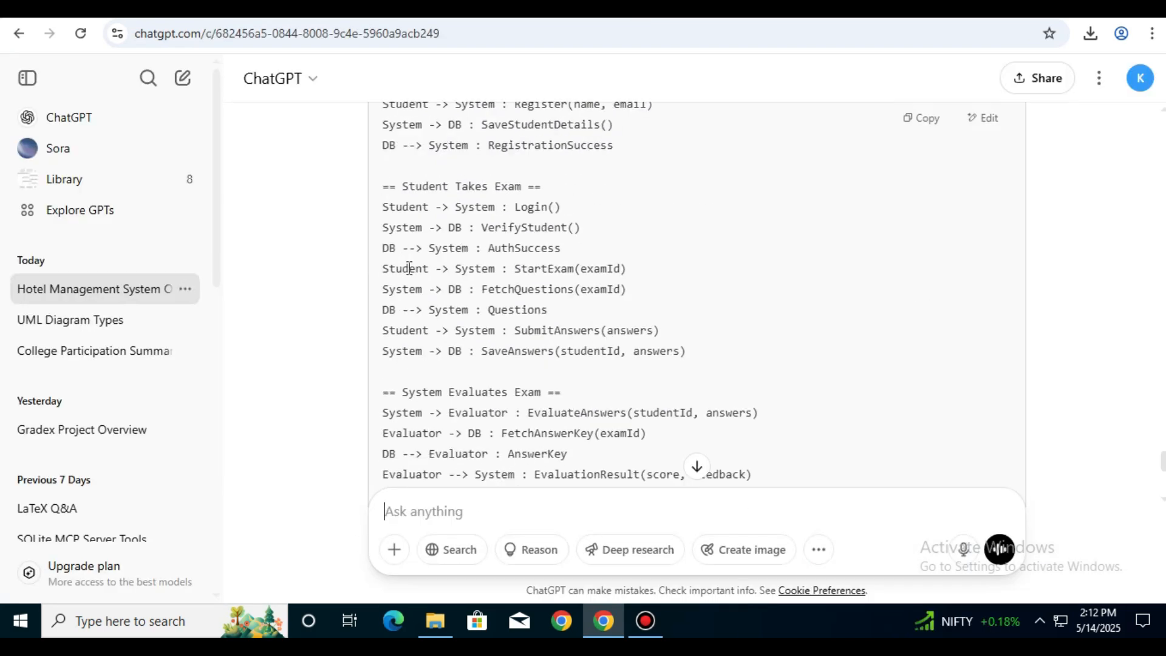
{"action": "left_click", "coordinate": [933, 117]}
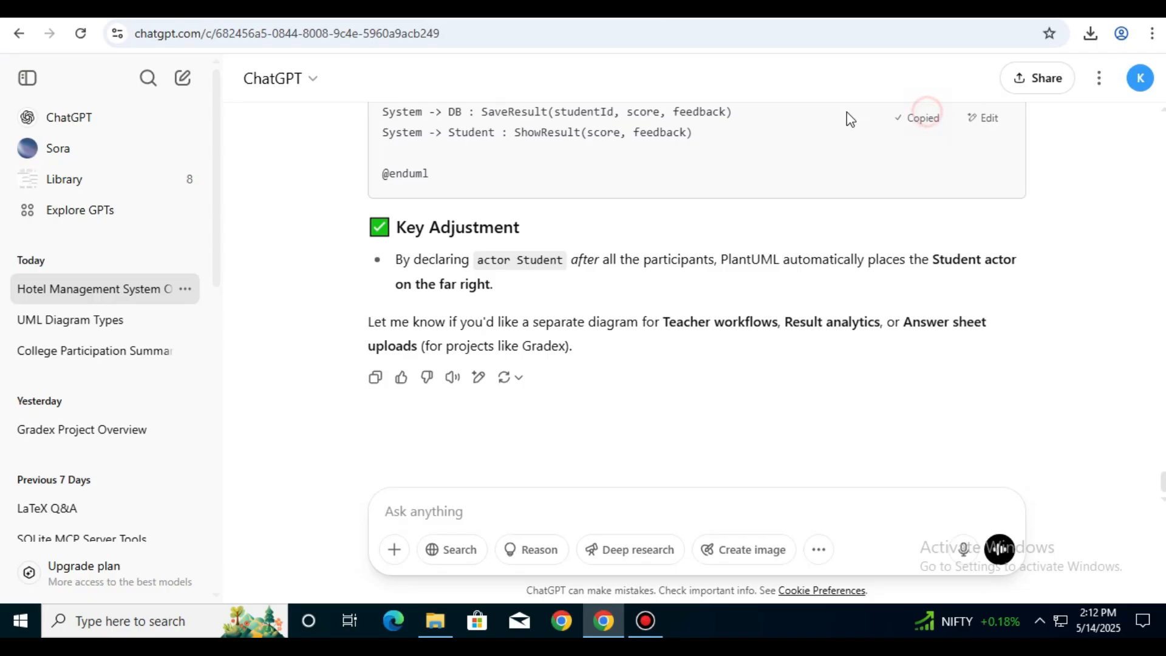
- Return to draw.io, delete the old sequence diagram, and replace the sample code of a new PlantUML insert with the copied code
{"action": "left_click", "coordinate": [255, 11]}
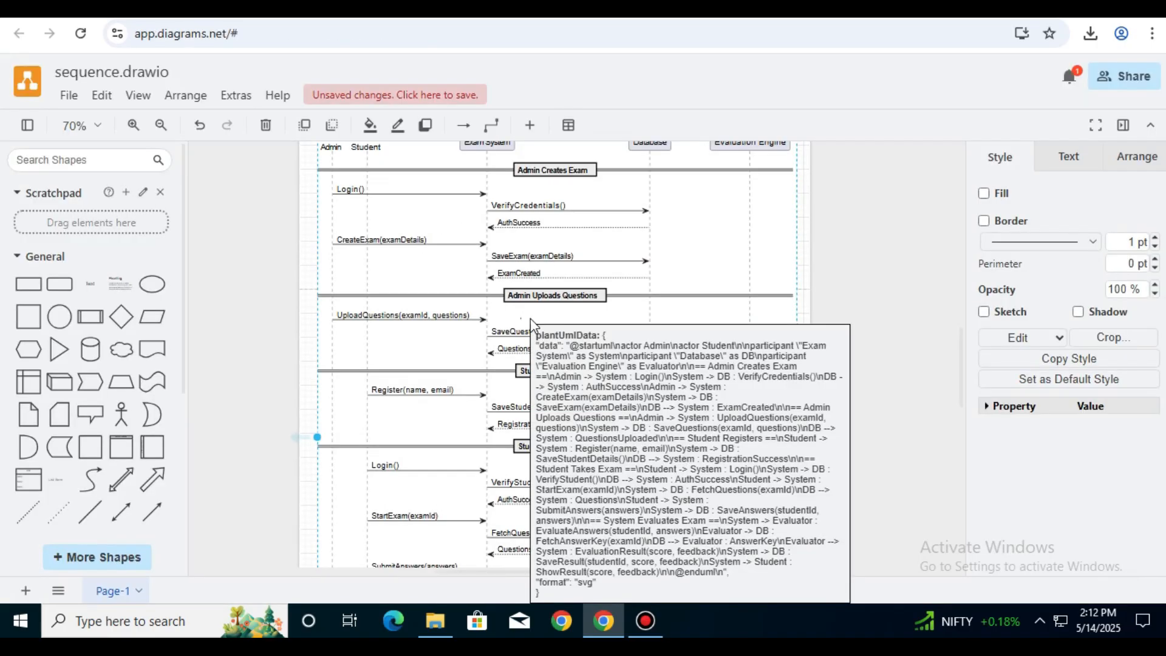
{"action": "key", "text": "Delete"}
{"action": "left_click", "coordinate": [185, 96]}
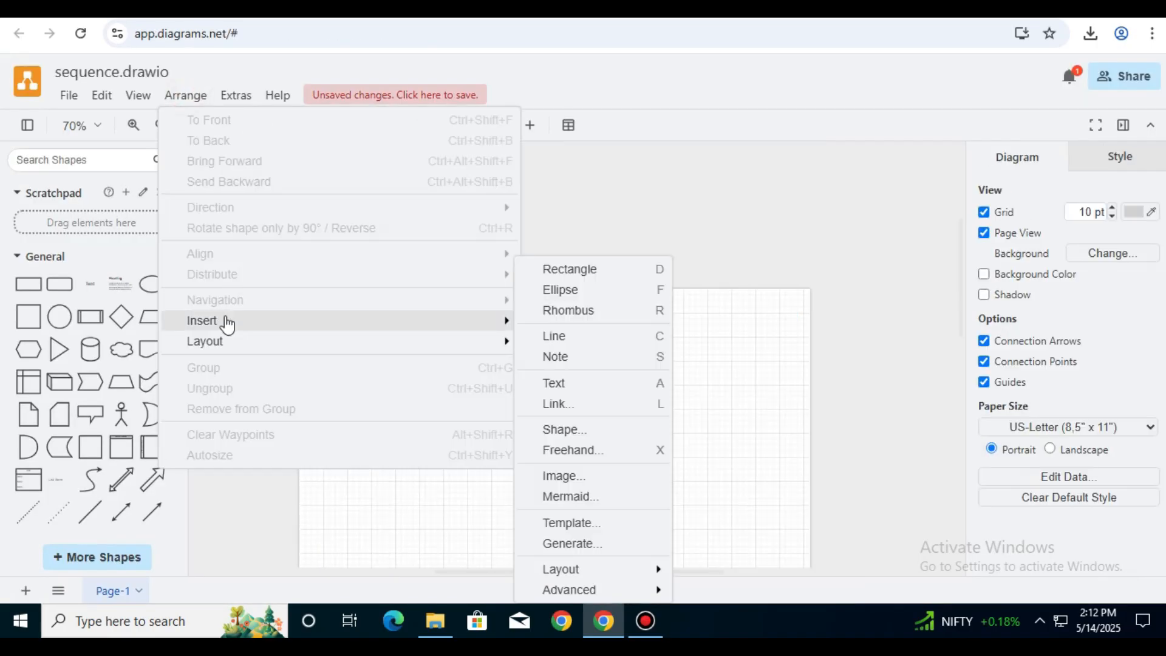
{"action": "mouse_move", "coordinate": [323, 323]}
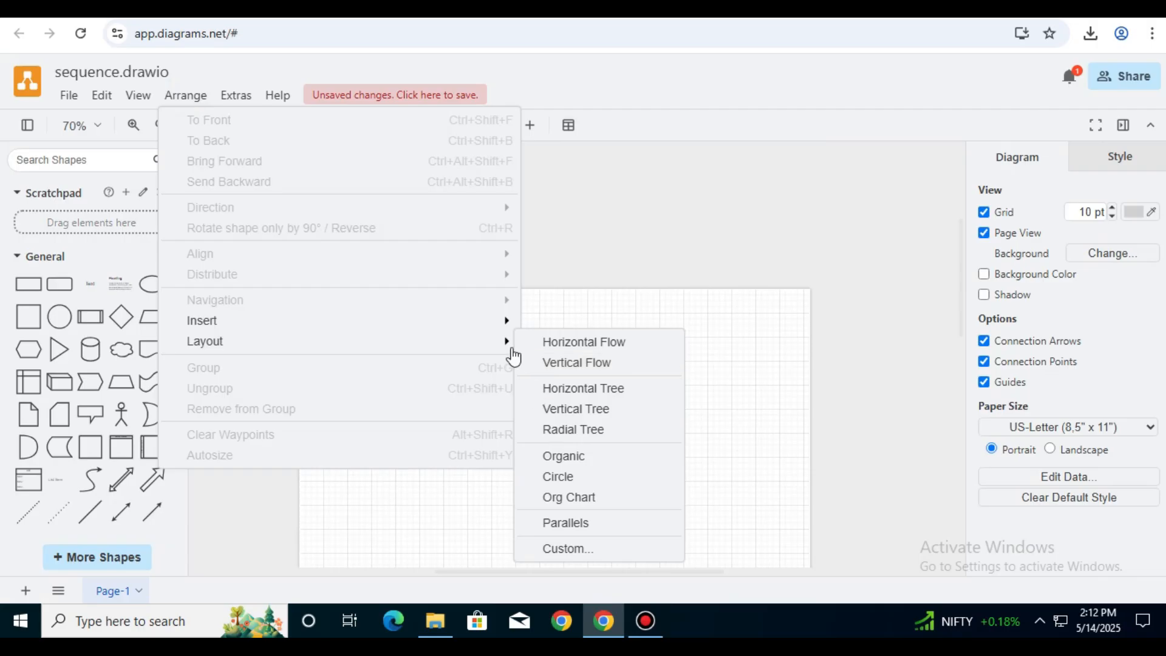
{"action": "mouse_move", "coordinate": [601, 589]}
{"action": "left_click", "coordinate": [723, 548]}
{"action": "key", "text": "ctrl+a"}
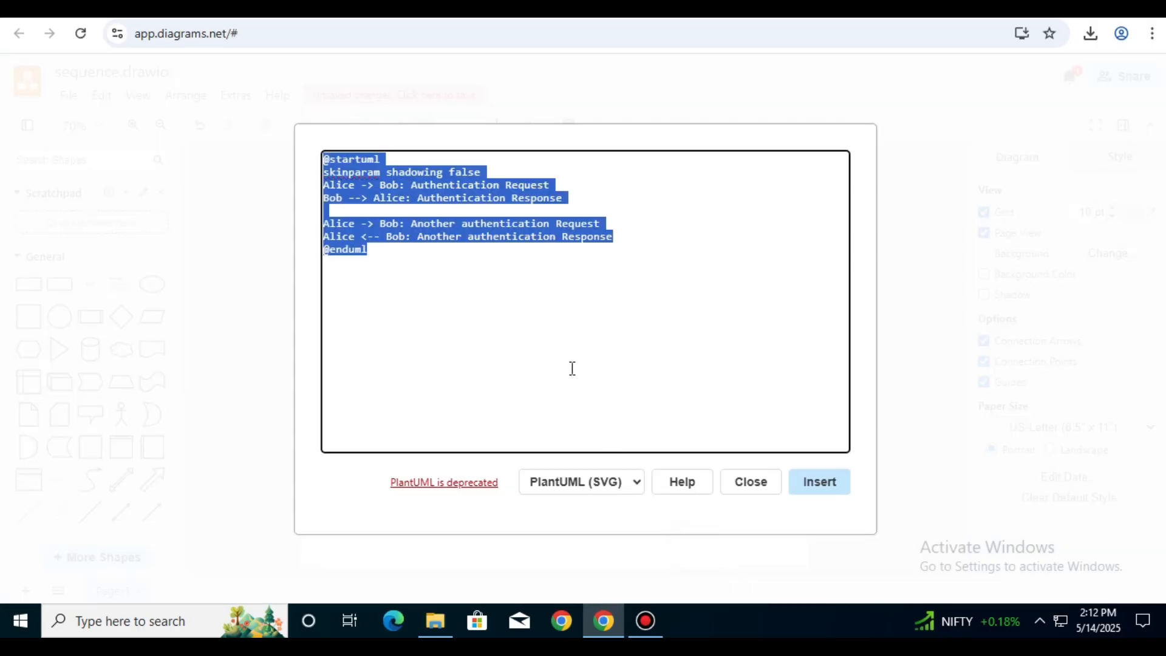
{"action": "key", "text": "ctrl+v"}
{"action": "scroll", "coordinate": [550, 346], "scroll_direction": "up", "scroll_amount": 5}
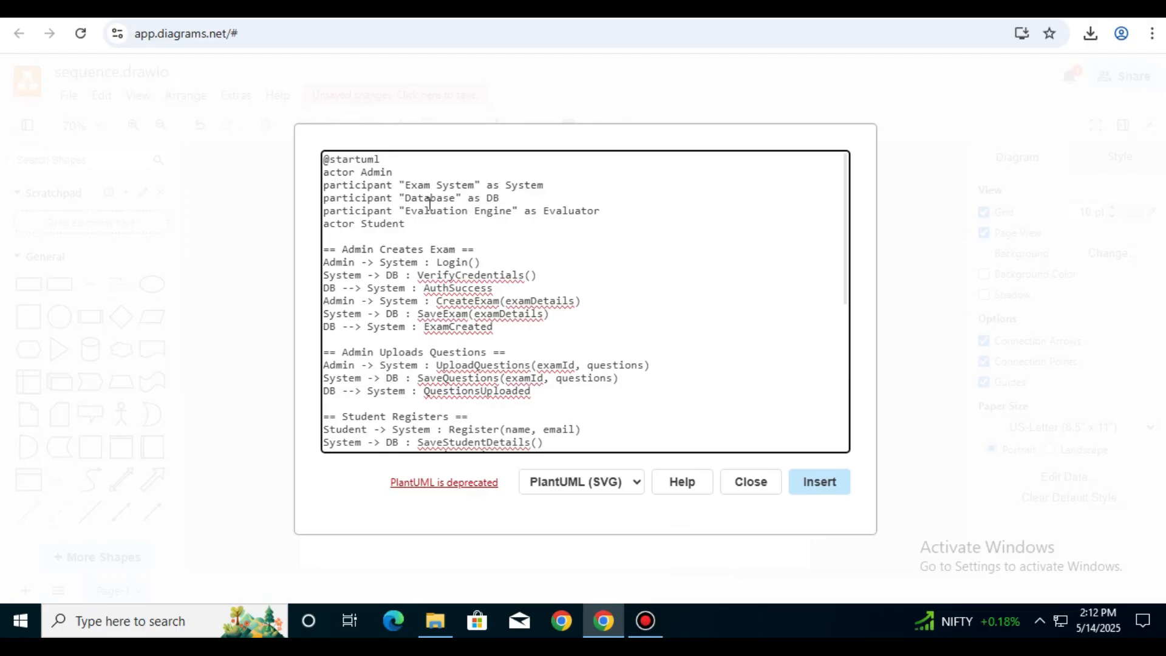
- Compare the pasted code with ChatGPT's updated version and insert it in draw.io as a PlantUML (SVG) diagram
{"action": "key", "text": "alt+Tab"}
{"action": "scroll", "coordinate": [341, 272], "scroll_direction": "up", "scroll_amount": 10}
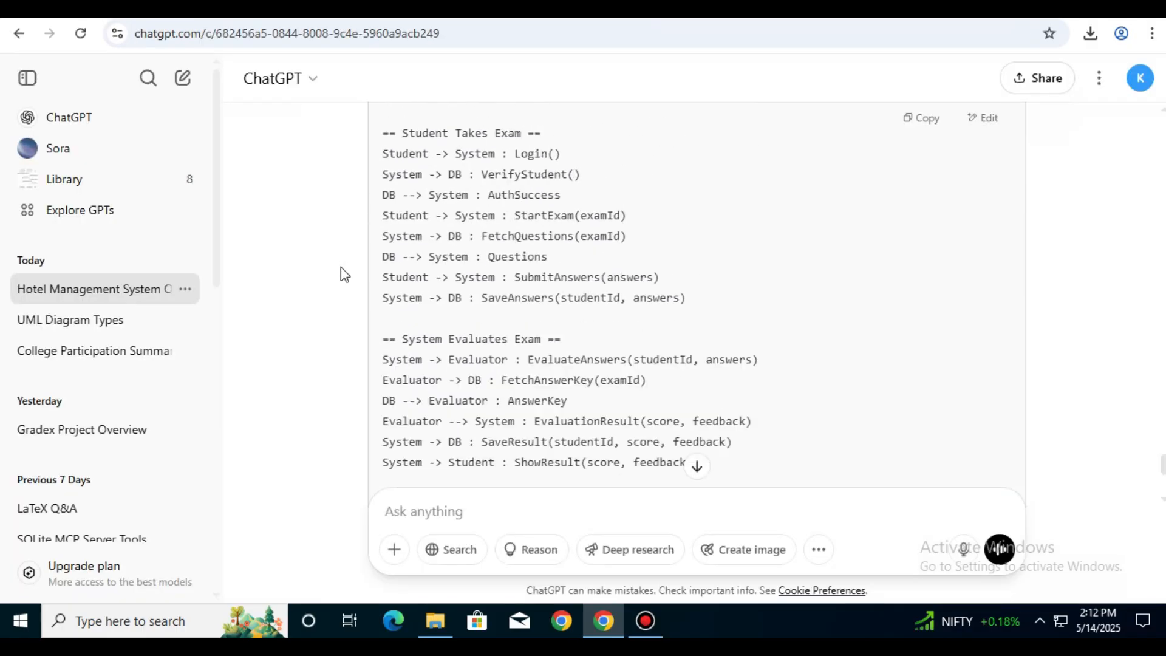
{"action": "scroll", "coordinate": [343, 274], "scroll_direction": "up", "scroll_amount": 10}
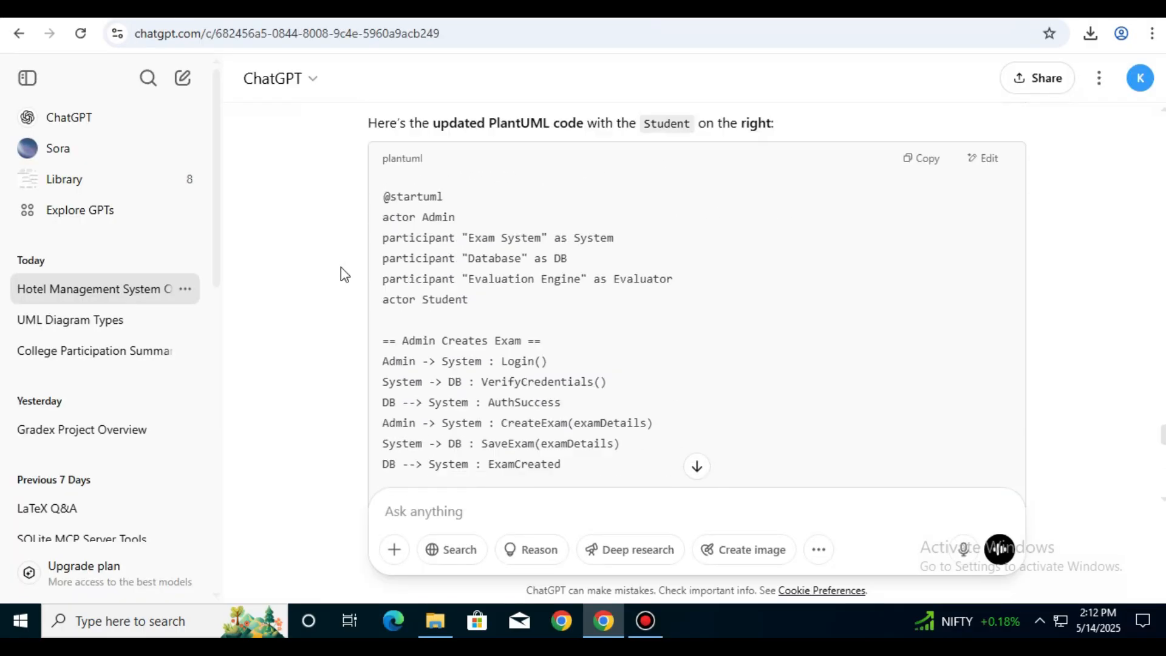
{"action": "key", "text": "alt+Tab"}
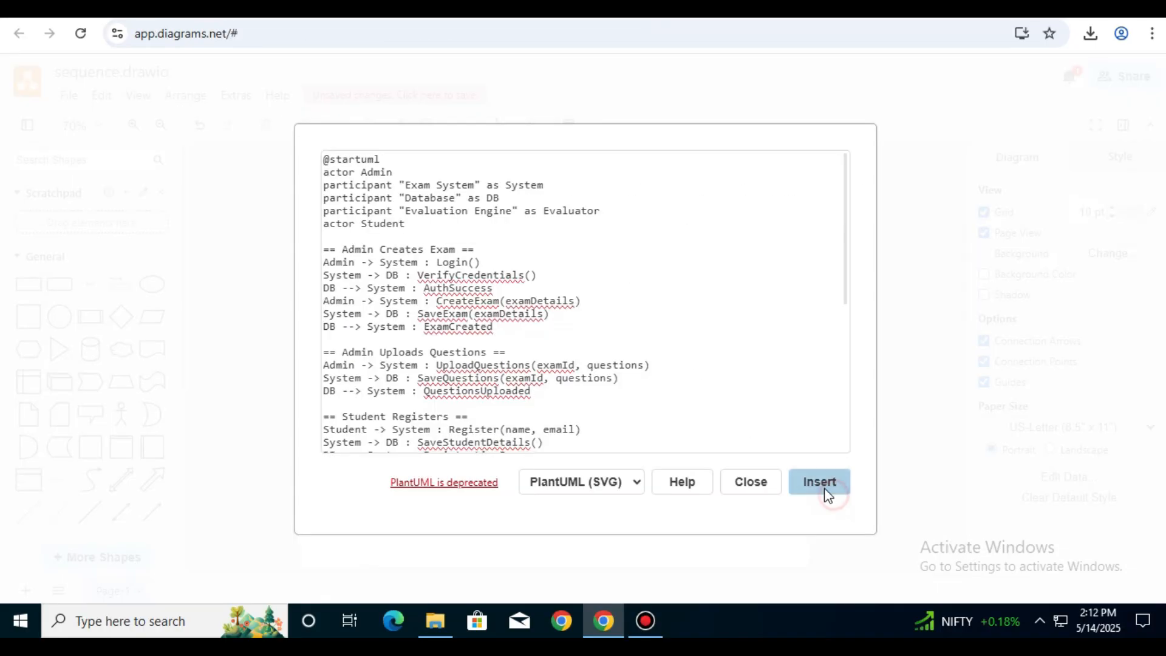
{"action": "left_click", "coordinate": [830, 493]}
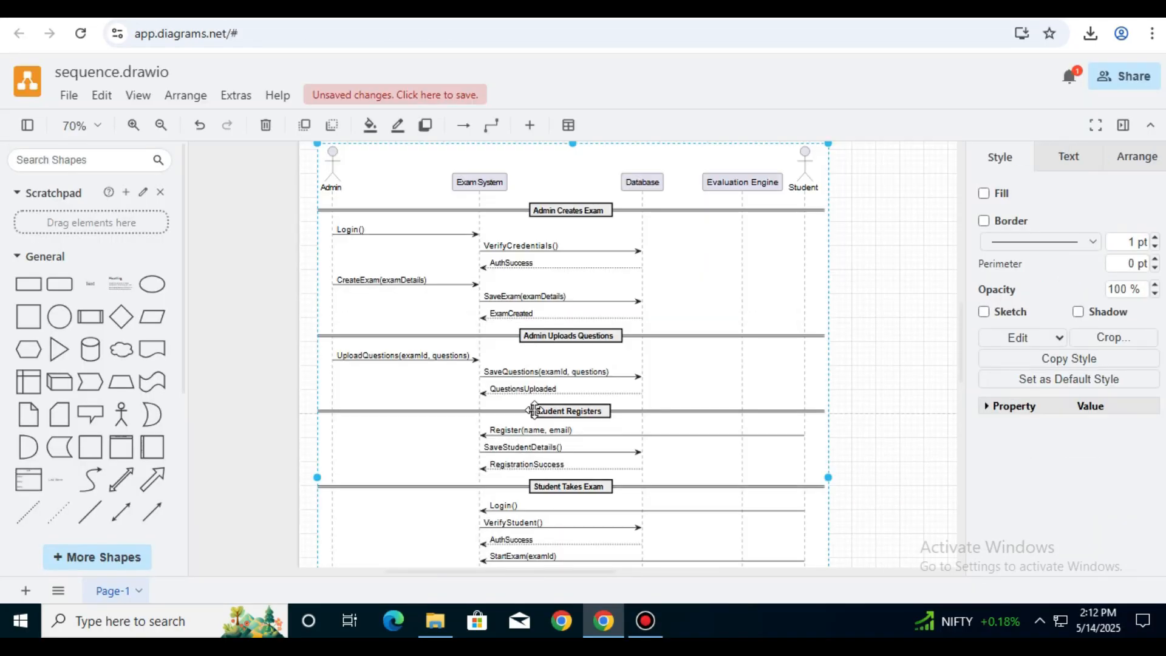
{"action": "scroll", "coordinate": [593, 334], "scroll_direction": "up", "scroll_amount": 1}
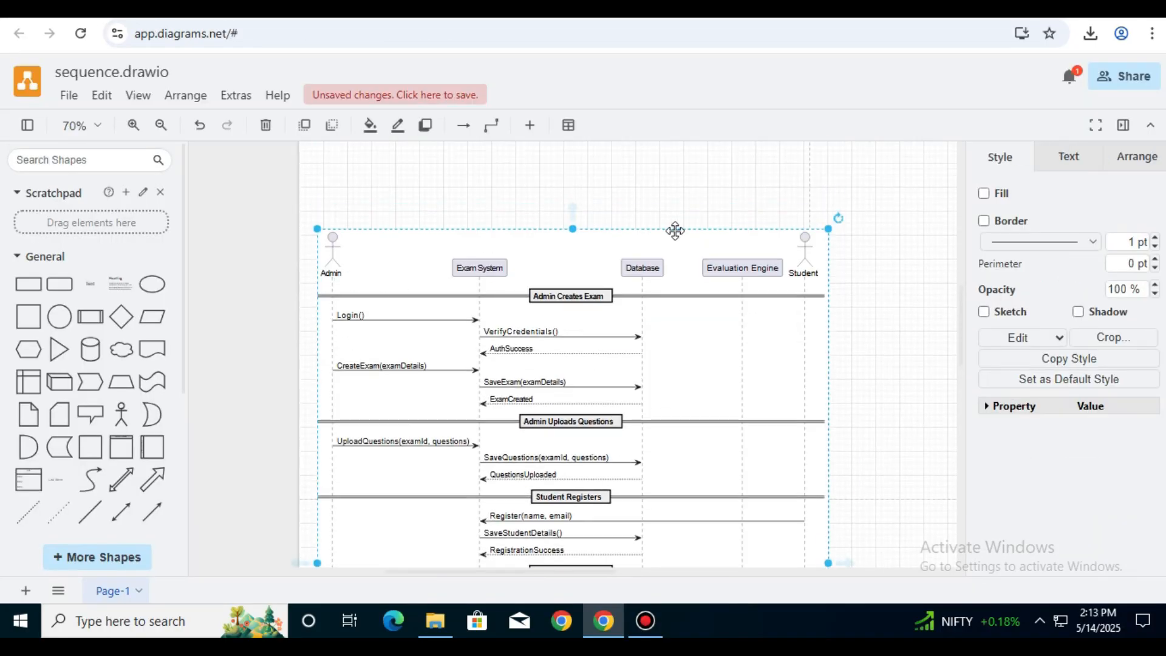
{"action": "scroll", "coordinate": [427, 362], "scroll_direction": "down", "scroll_amount": 5}
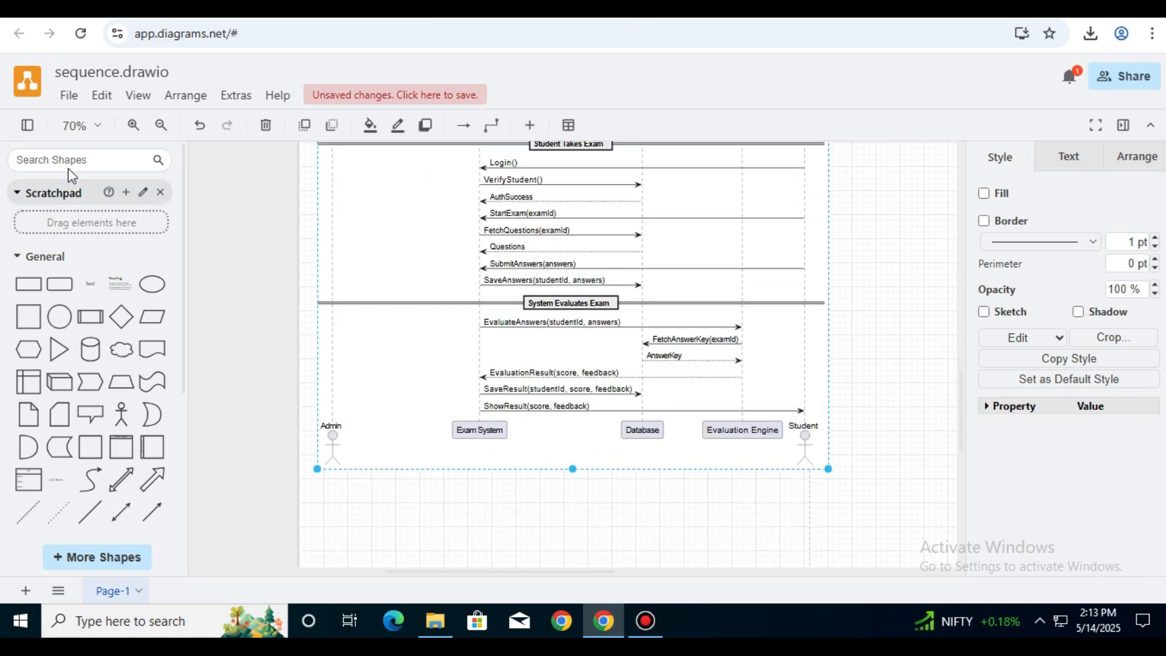
- Export the sequence diagram as a PNG and save it to the device as sequence.drawio.png
{"action": "left_click", "coordinate": [67, 96]}
{"action": "mouse_move", "coordinate": [139, 331]}
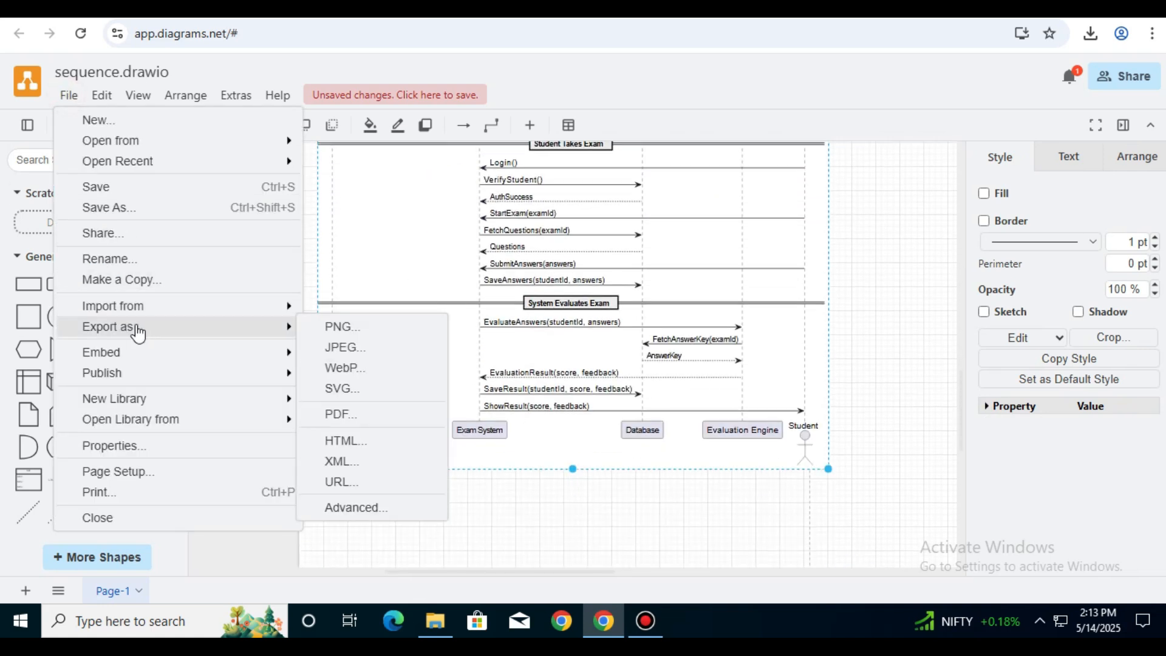
{"action": "left_click", "coordinate": [345, 328]}
{"action": "left_click", "coordinate": [669, 437]}
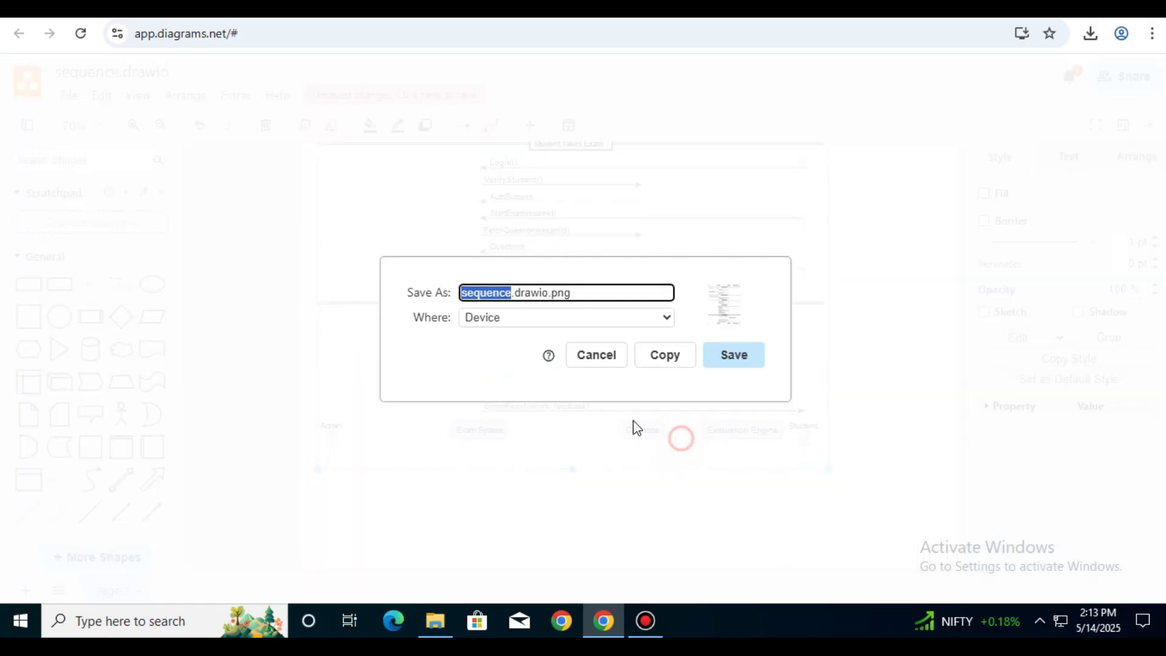
{"action": "left_click", "coordinate": [710, 359]}
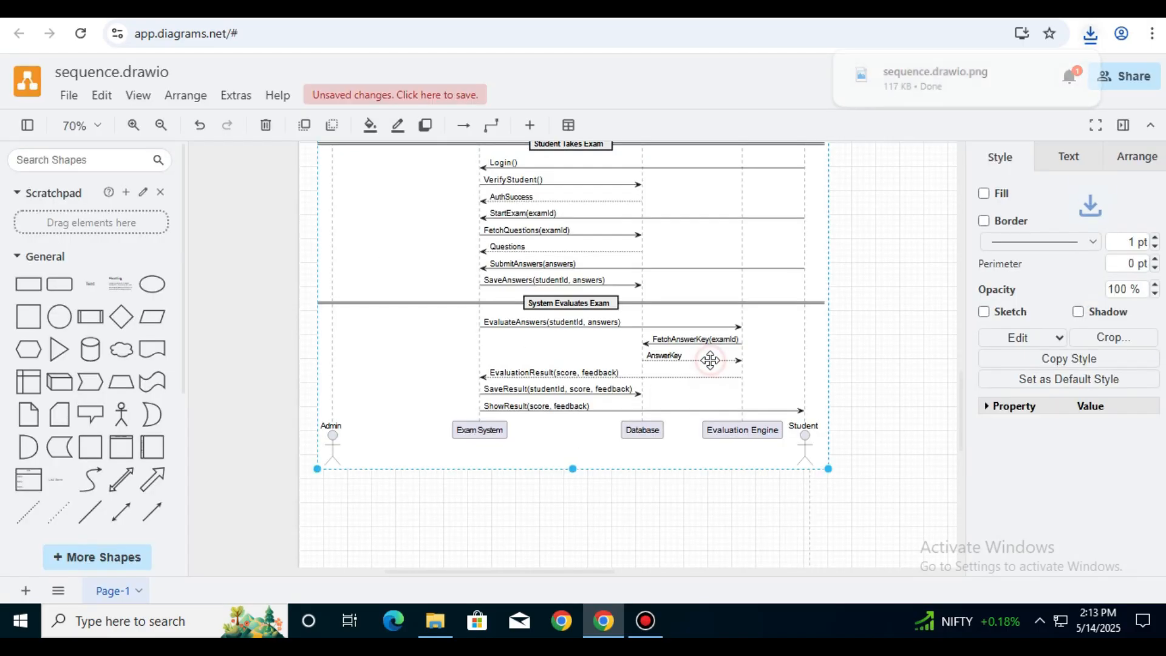
- Open the exported sequence.drawio.png, examine the actors and messages from beginning to end, and close the image viewer
{"action": "left_click", "coordinate": [968, 83]}
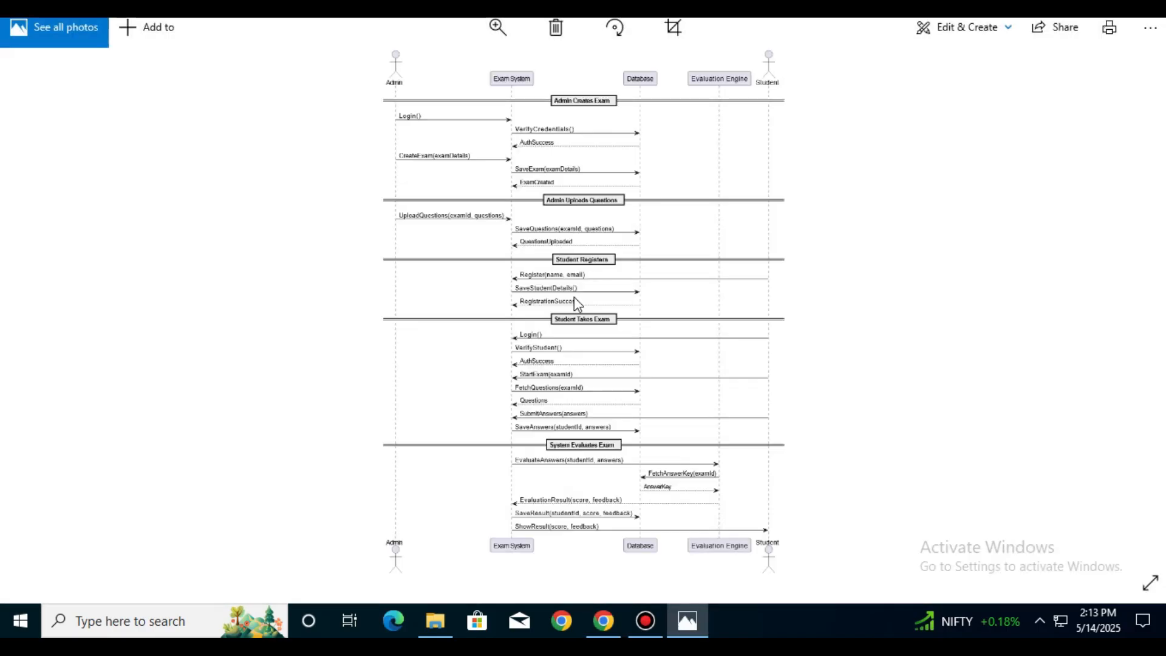
{"action": "scroll", "coordinate": [543, 332], "scroll_direction": "up", "scroll_amount": 5}
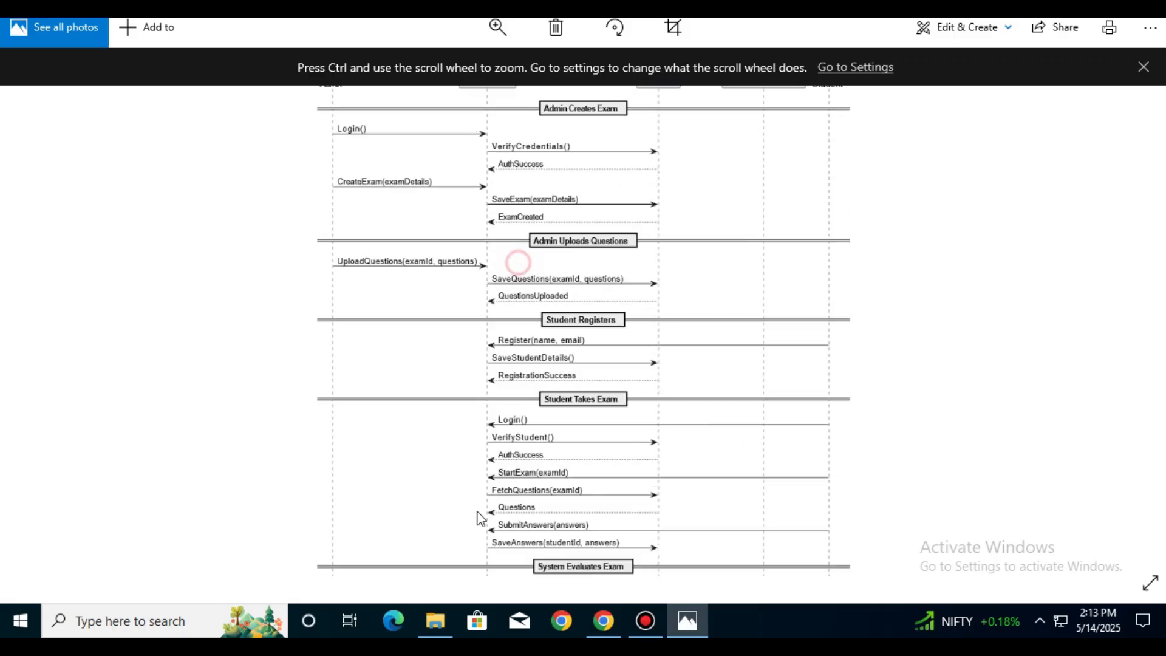
{"action": "left_click_drag", "start_coordinate": [485, 293], "coordinate": [482, 365]}
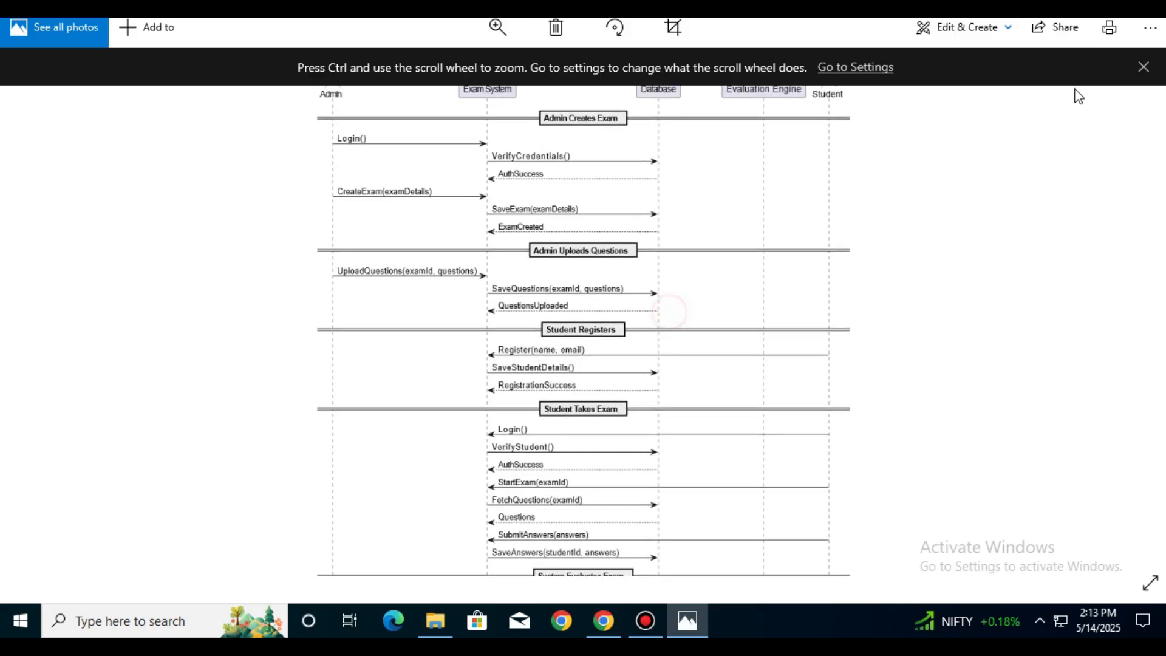
{"action": "left_click", "coordinate": [1144, 67]}
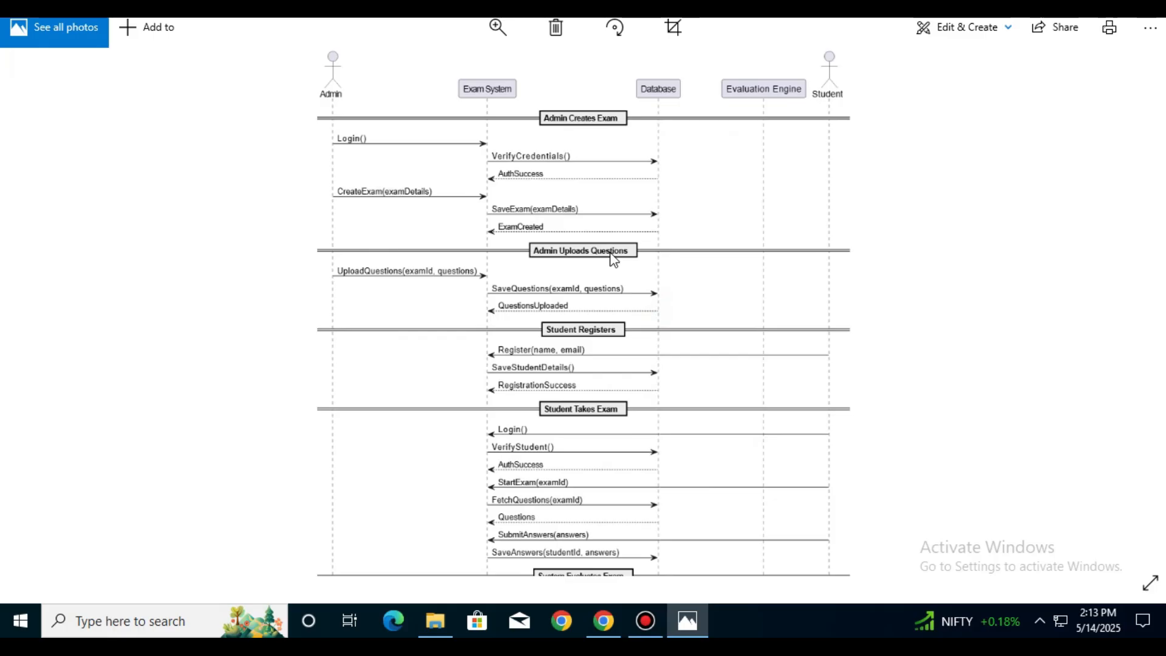
{"action": "left_click_drag", "start_coordinate": [562, 368], "coordinate": [585, 229]}
{"action": "left_click_drag", "start_coordinate": [559, 312], "coordinate": [494, 277]}
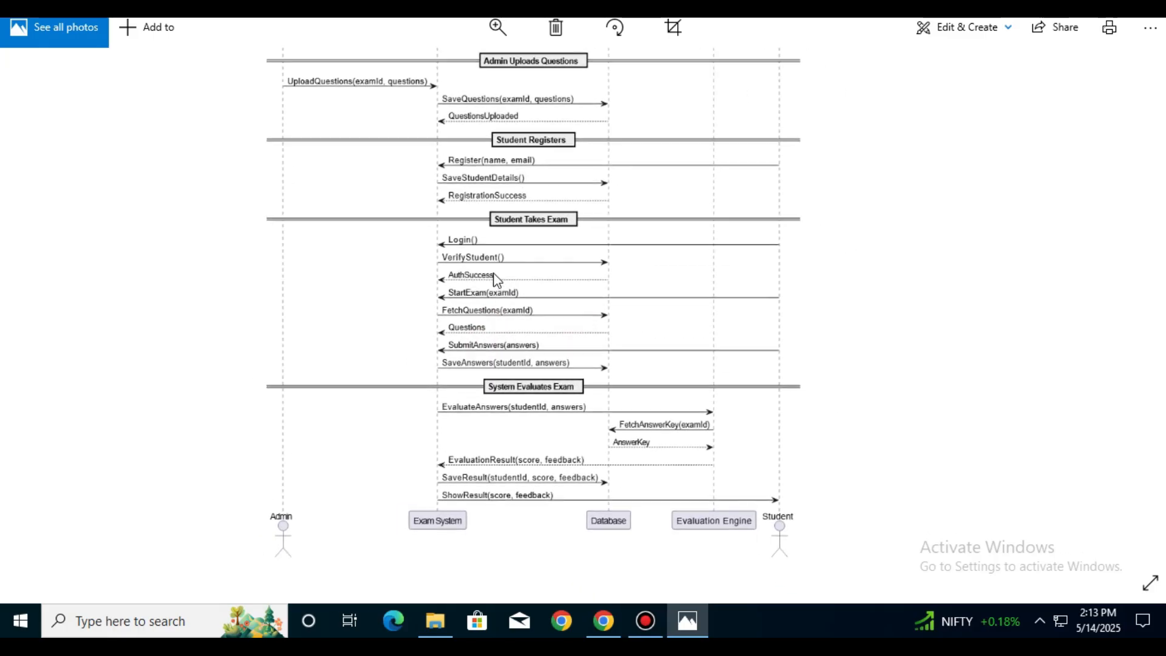
{"action": "left_click", "coordinate": [1149, 6]}
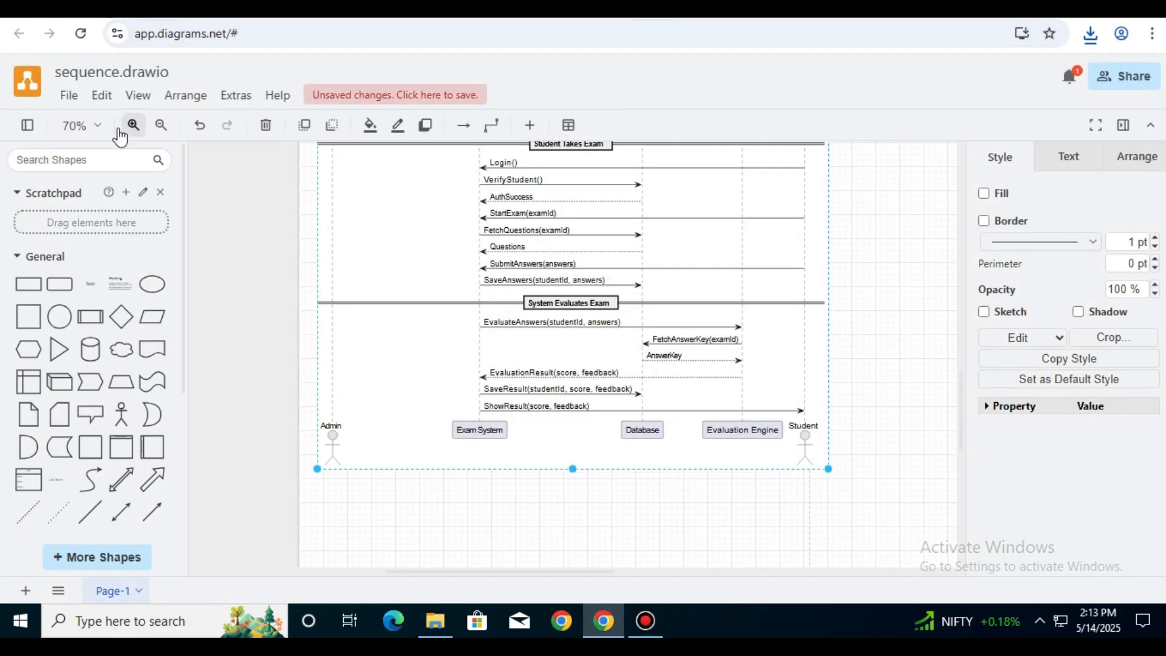
- Create a new diagram from the Class Diagram template, leaving the sequence diagram's changes unsaved
{"action": "left_click", "coordinate": [69, 97]}
{"action": "left_click", "coordinate": [85, 117]}
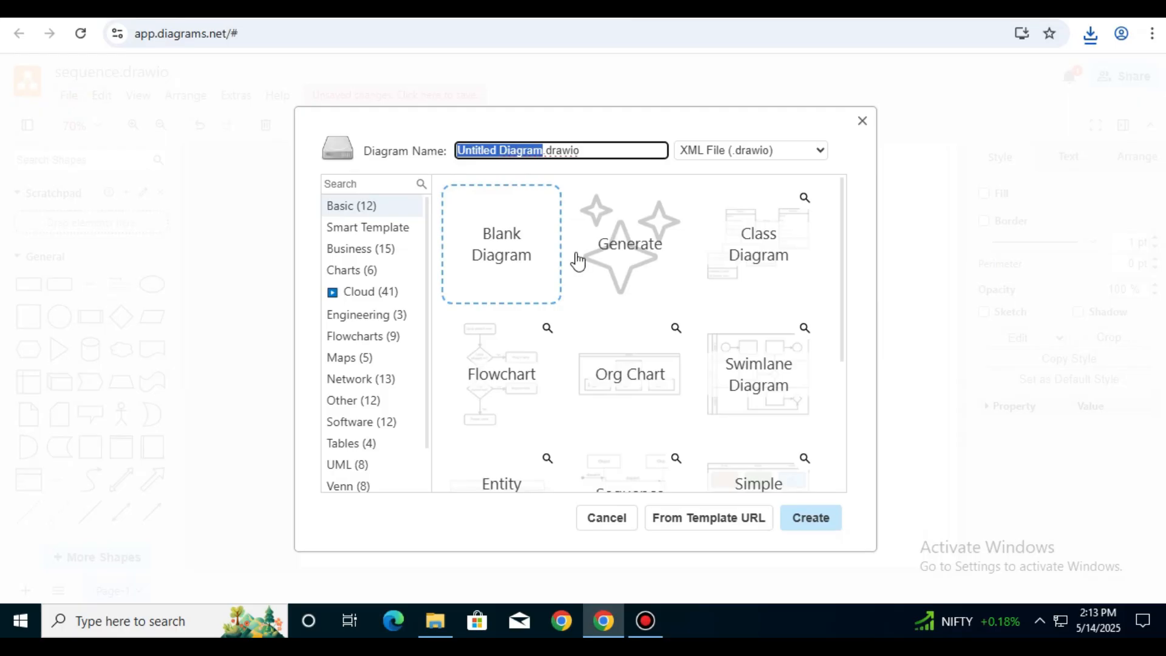
{"action": "left_click", "coordinate": [734, 282]}
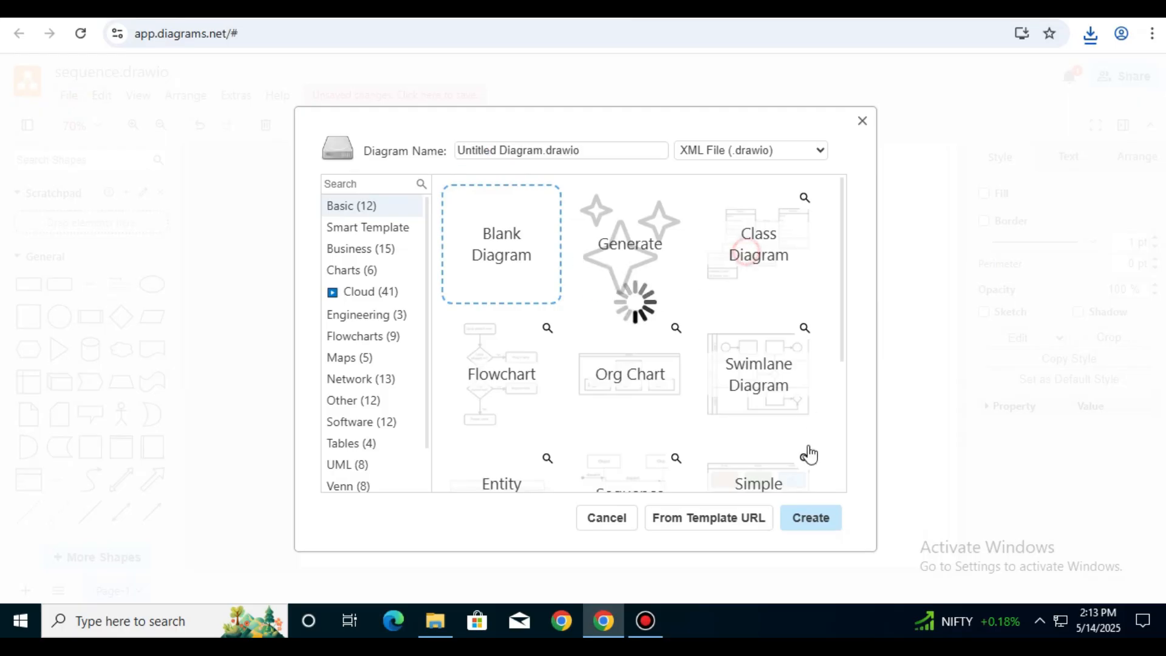
{"action": "left_click", "coordinate": [811, 517]}
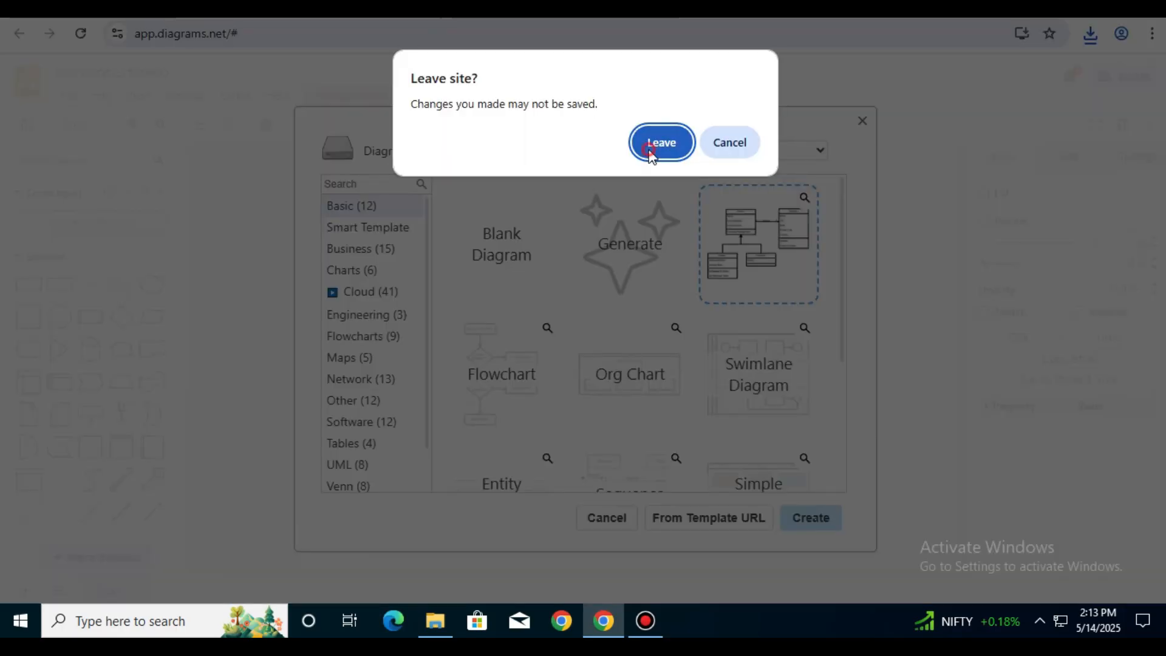
{"action": "left_click", "coordinate": [652, 147]}
- Switch to ChatGPT and send the request "write the plantuml code for the class diagram of the ecommerce website"
{"action": "key", "text": "ctrl+Tab"}
{"action": "left_click", "coordinate": [454, 502]}
{"action": "type", "text": "write the un"}
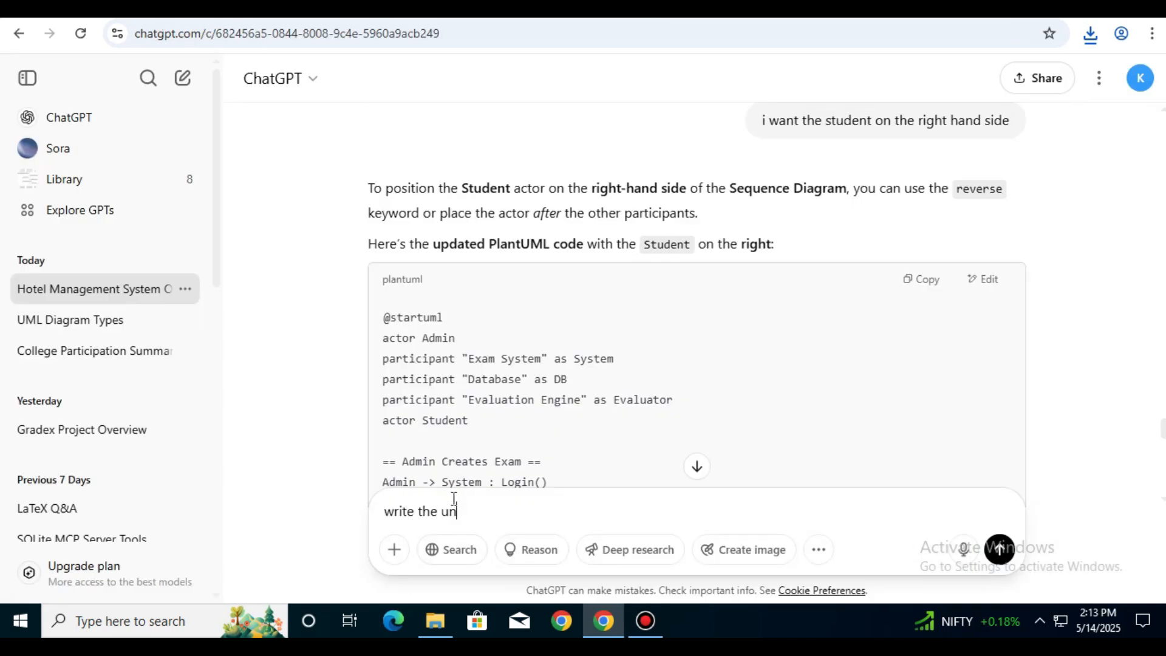
{"action": "key", "text": "BackSpace"}
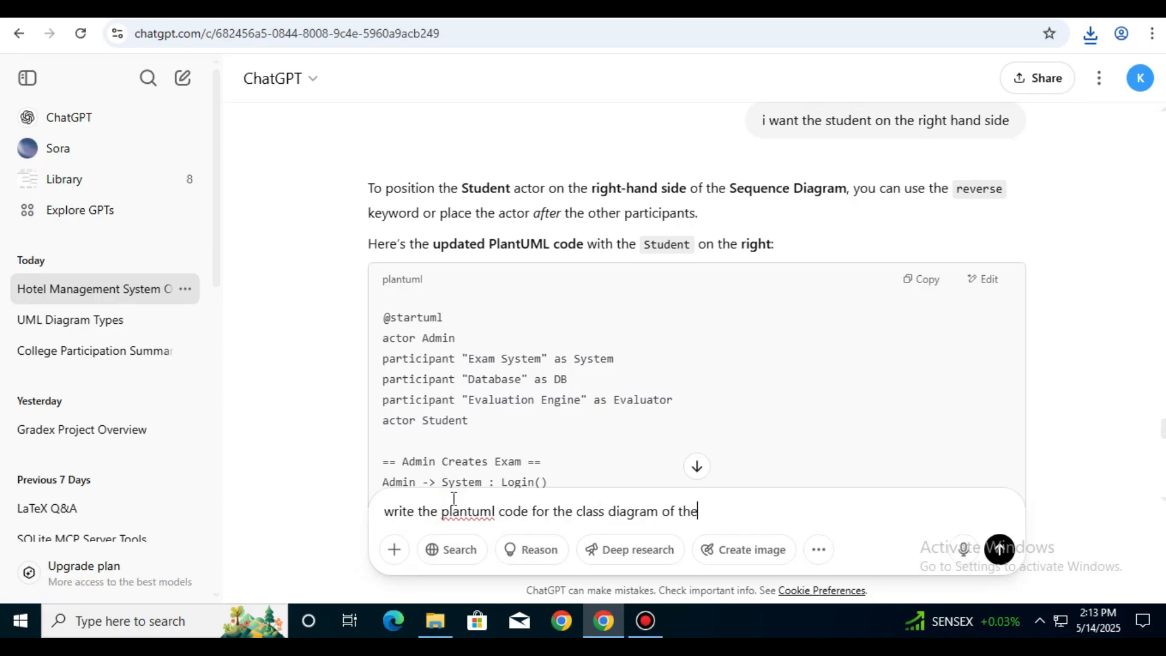
{"action": "type", "text": "ecomme"}
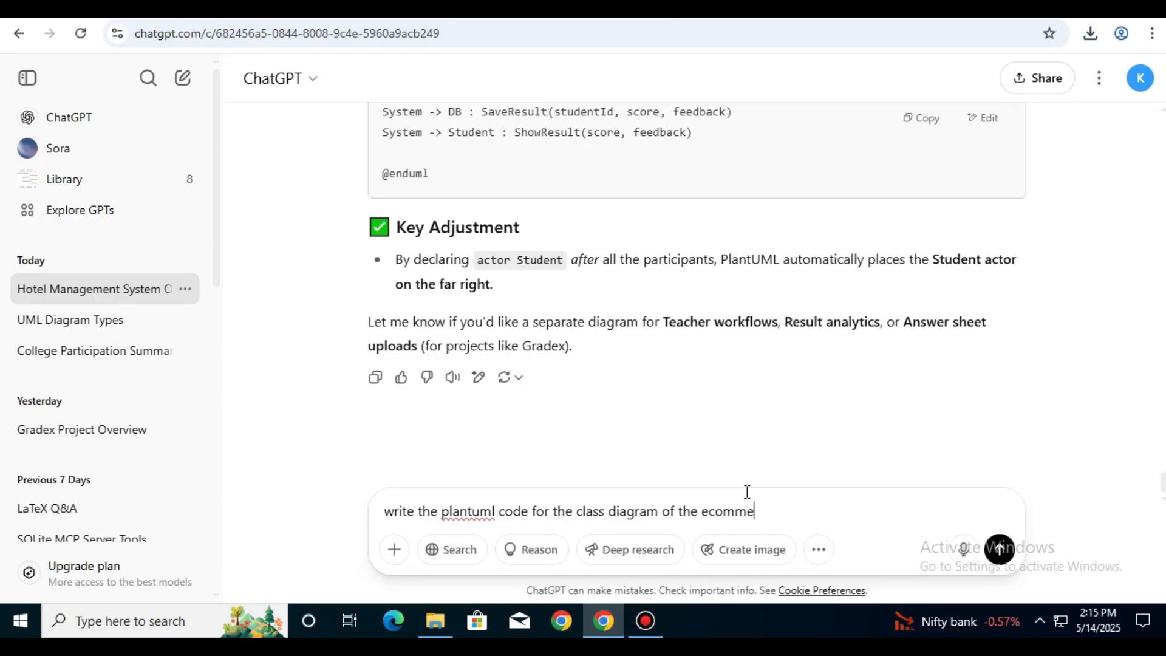
{"action": "type", "text": "rce website"}
{"action": "key", "text": "Return"}
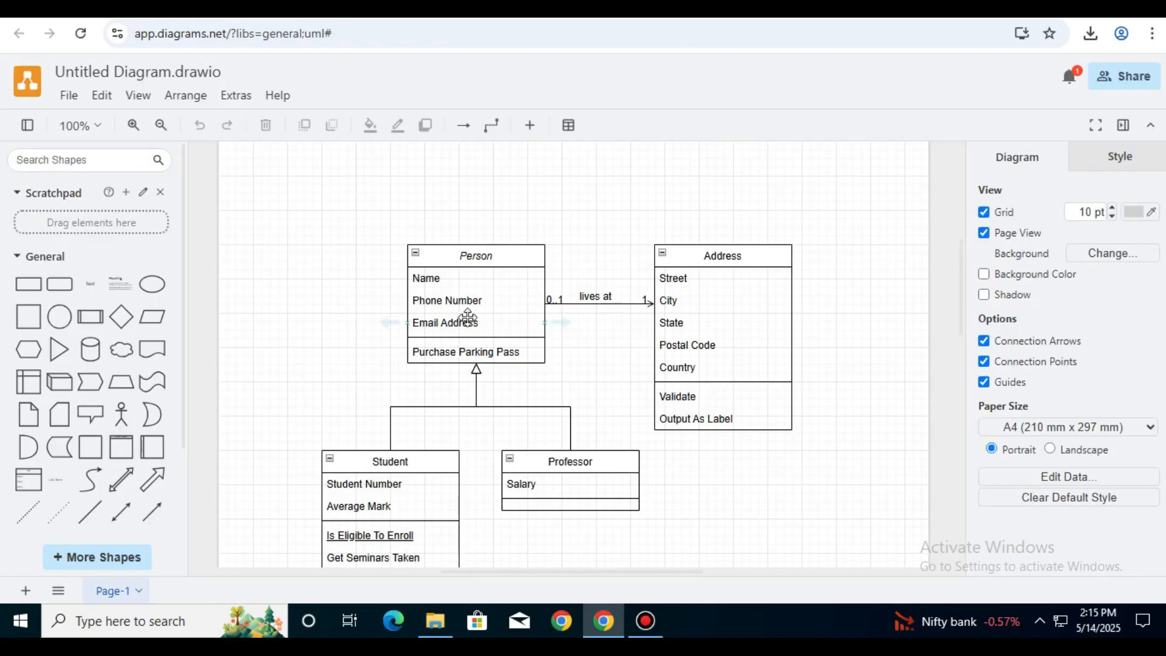
- Delete all the sample class shapes of the template from the draw.io page
{"action": "scroll", "coordinate": [580, 302], "scroll_direction": "down", "scroll_amount": 3}
{"action": "left_click", "coordinate": [536, 299]}
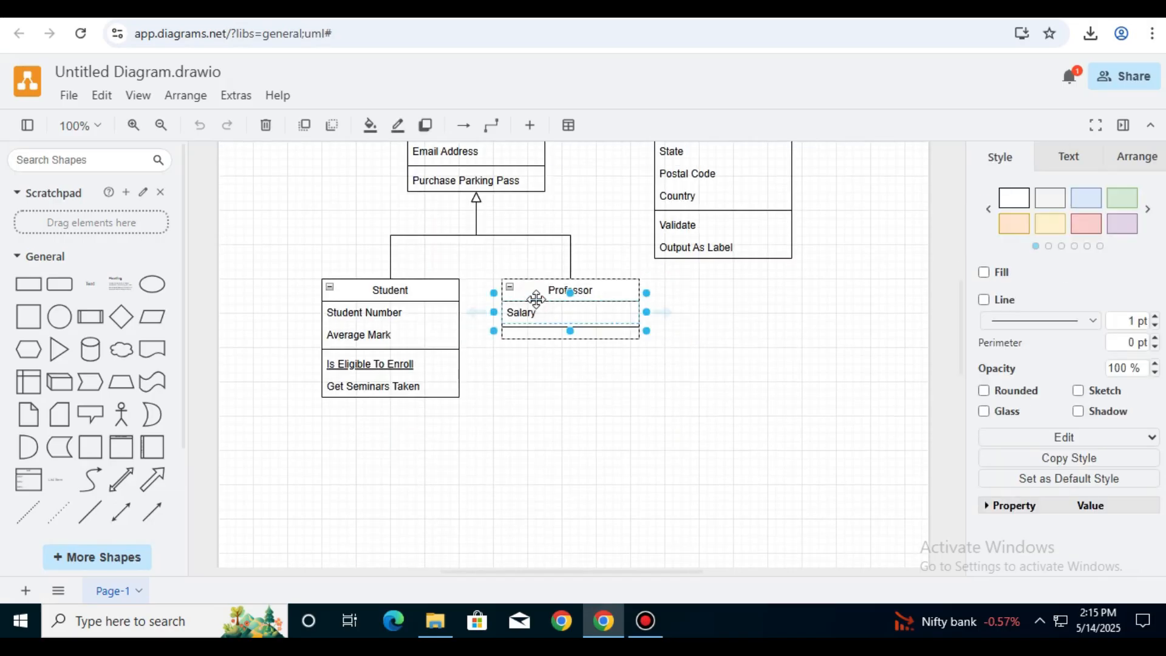
{"action": "left_click", "coordinate": [548, 406]}
{"action": "key", "text": "ctrl+a"}
{"action": "key", "text": "Delete"}
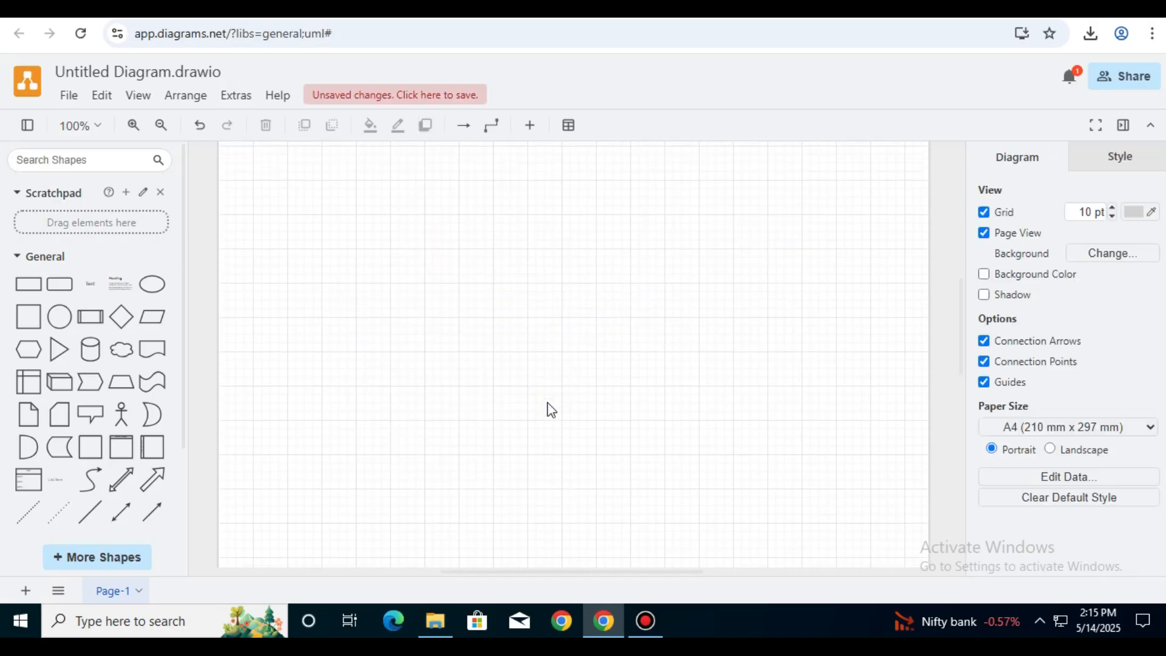
- Rename the untitled file as class diagram.drawio
{"action": "left_click", "coordinate": [108, 68]}
{"action": "type", "text": "class diagram.drawio"}
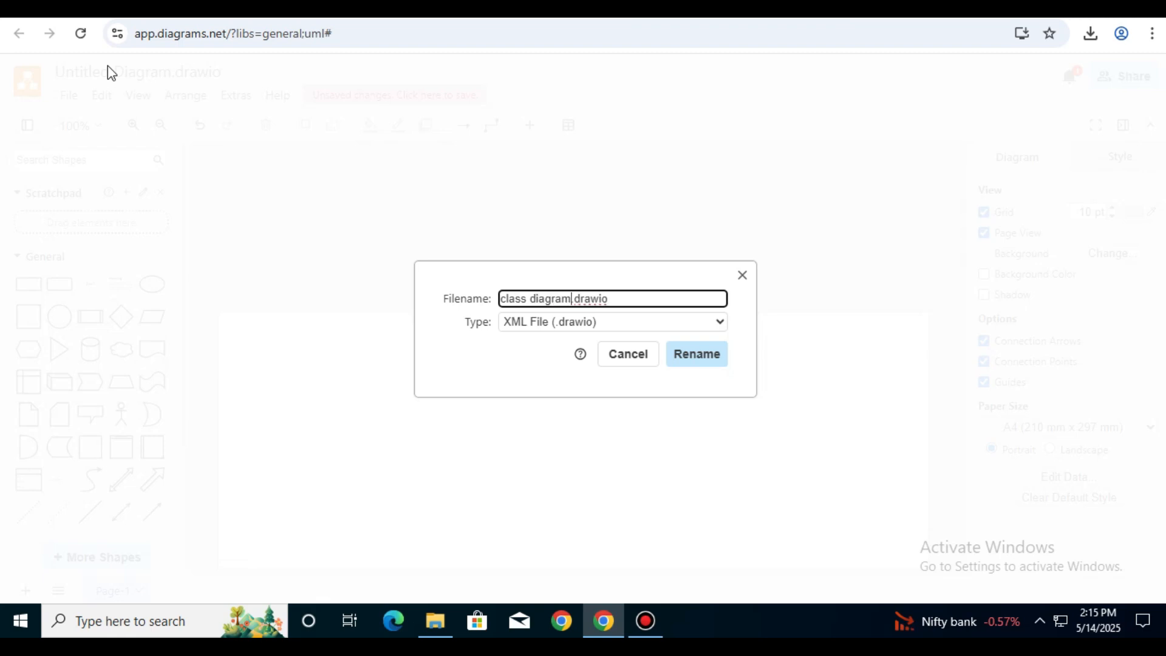
{"action": "key", "text": "Return"}
- Copy the e-commerce class diagram's PlantUML code from ChatGPT's response and return to the blank draw.io page
{"action": "key", "text": "ctrl+Tab"}
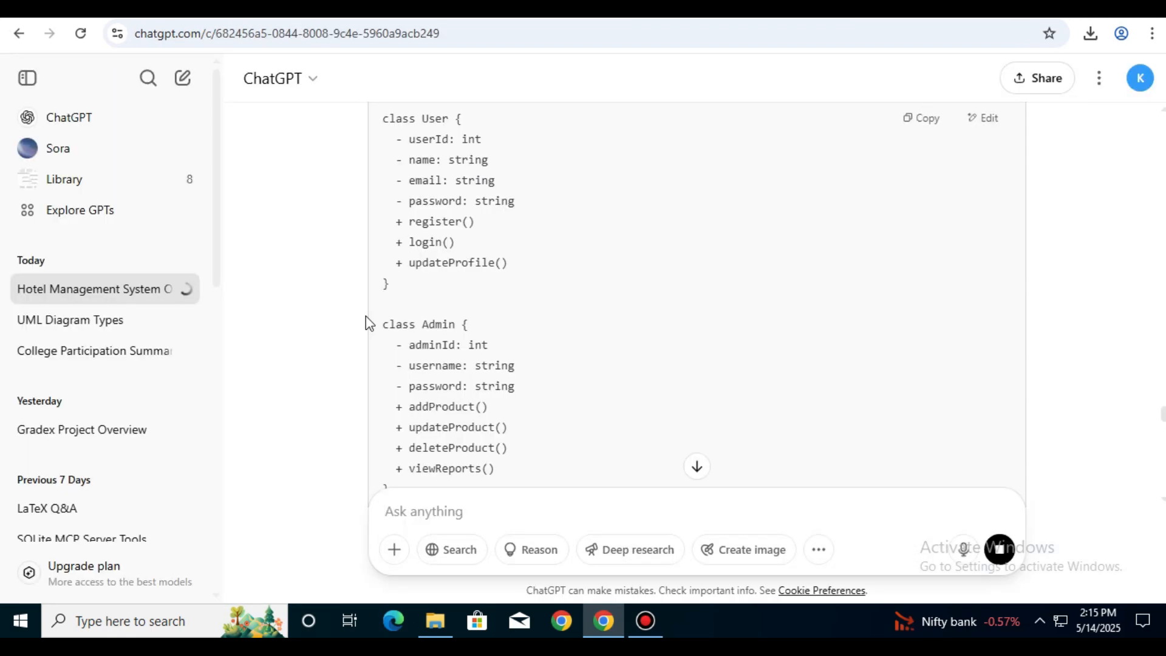
{"action": "scroll", "coordinate": [367, 325], "scroll_direction": "down", "scroll_amount": 20}
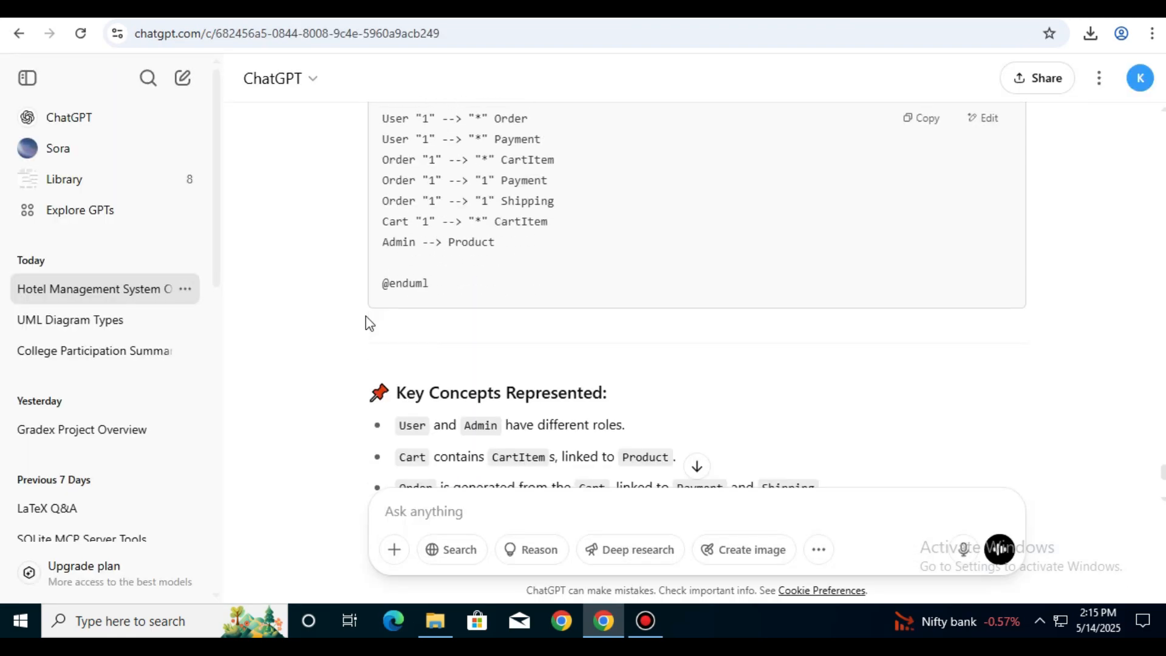
{"action": "left_click", "coordinate": [919, 121]}
{"action": "key", "text": "ctrl+Tab"}
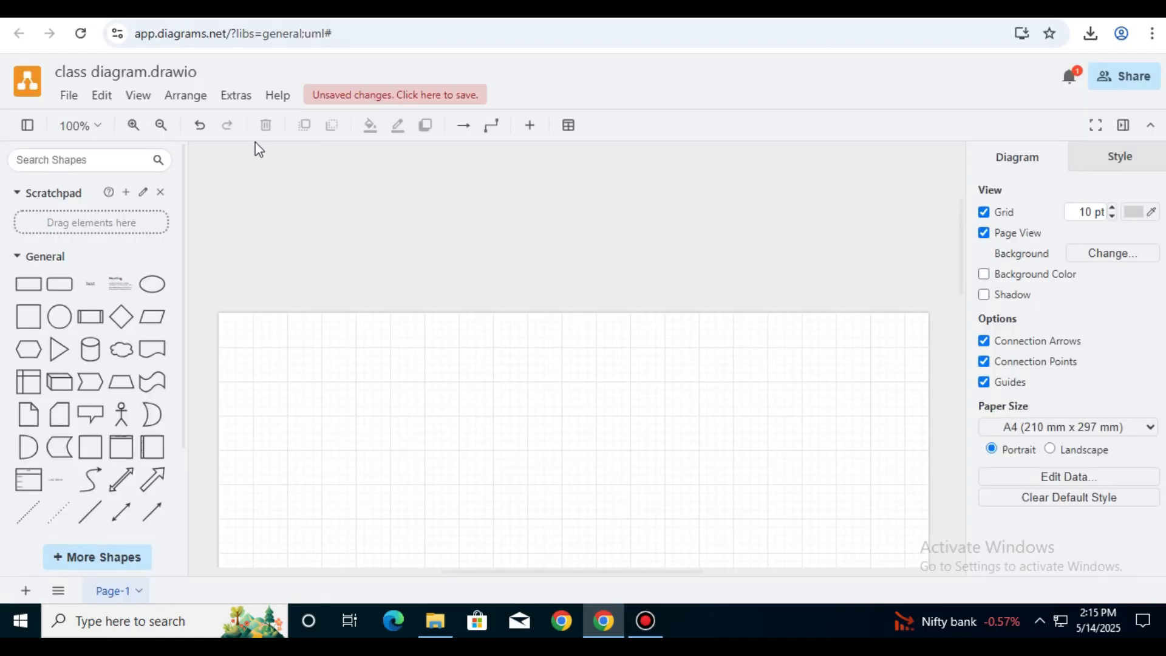
- Insert the e-commerce class diagram by replacing the sample PlantUML code with the copied code, rendered as PlantUML (SVG)
{"action": "left_click", "coordinate": [193, 95]}
{"action": "mouse_move", "coordinate": [372, 346]}
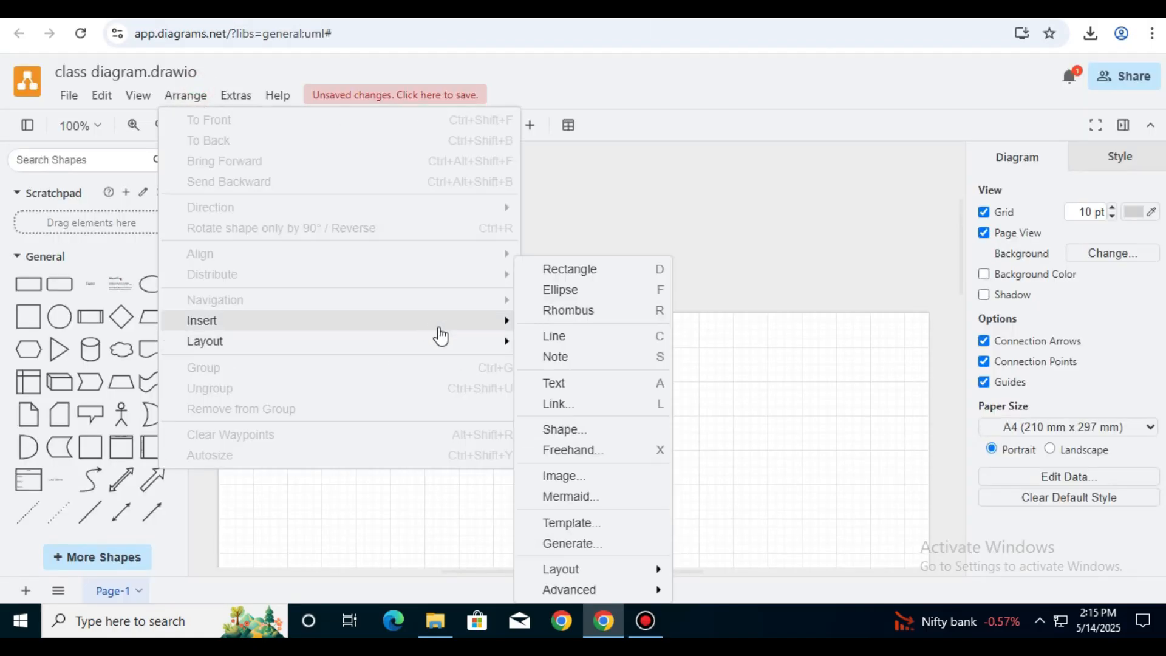
{"action": "mouse_move", "coordinate": [503, 321]}
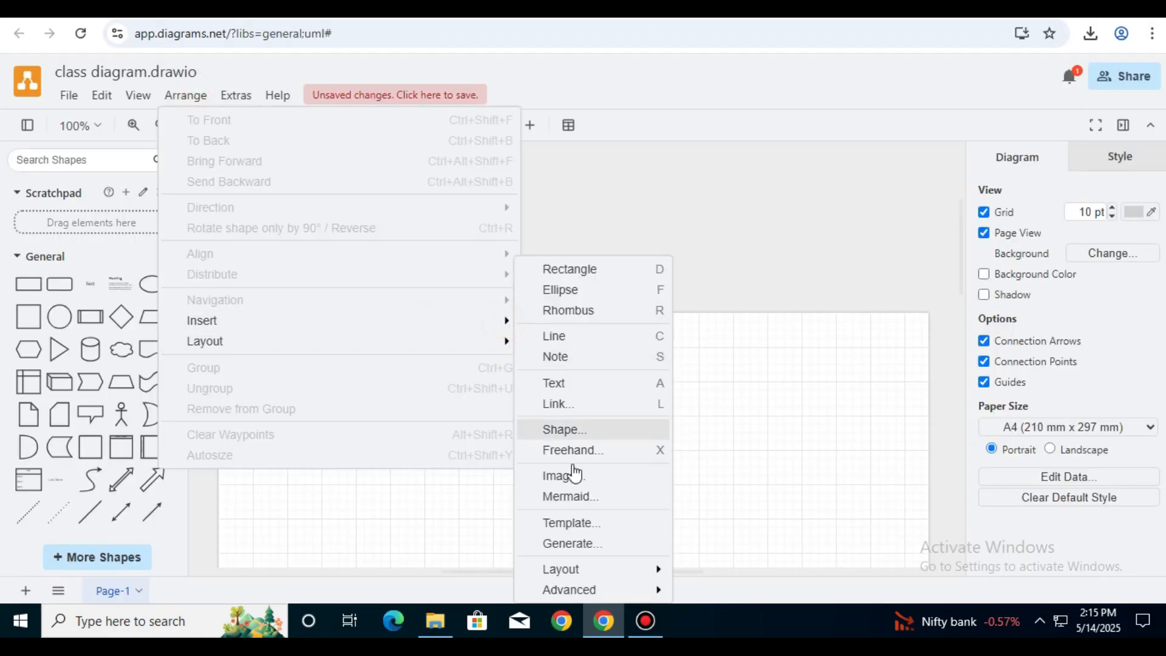
{"action": "mouse_move", "coordinate": [613, 591]}
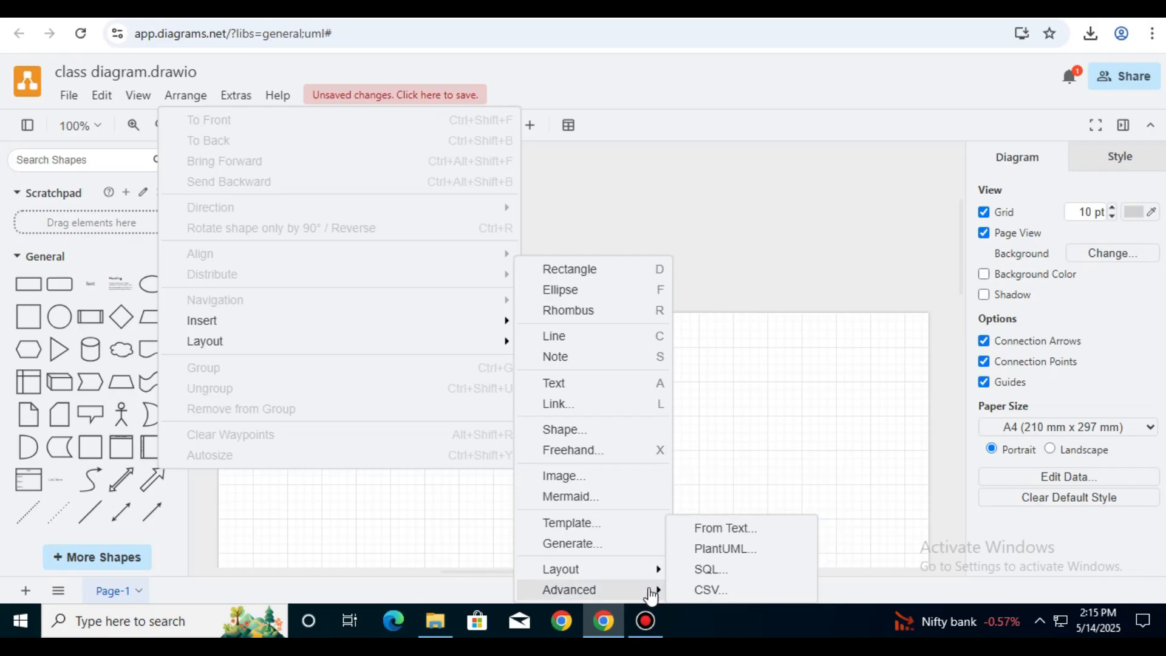
{"action": "left_click", "coordinate": [722, 548]}
{"action": "key", "text": "ctrl+a"}
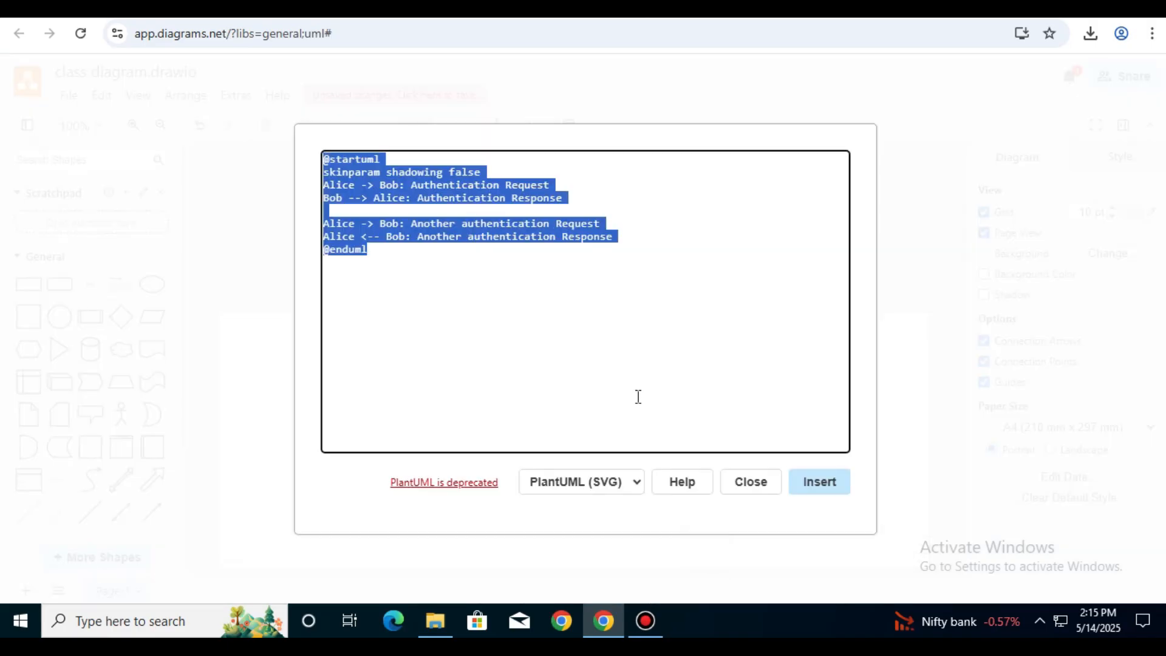
{"action": "key", "text": "ctrl+v"}
{"action": "left_click", "coordinate": [811, 482]}
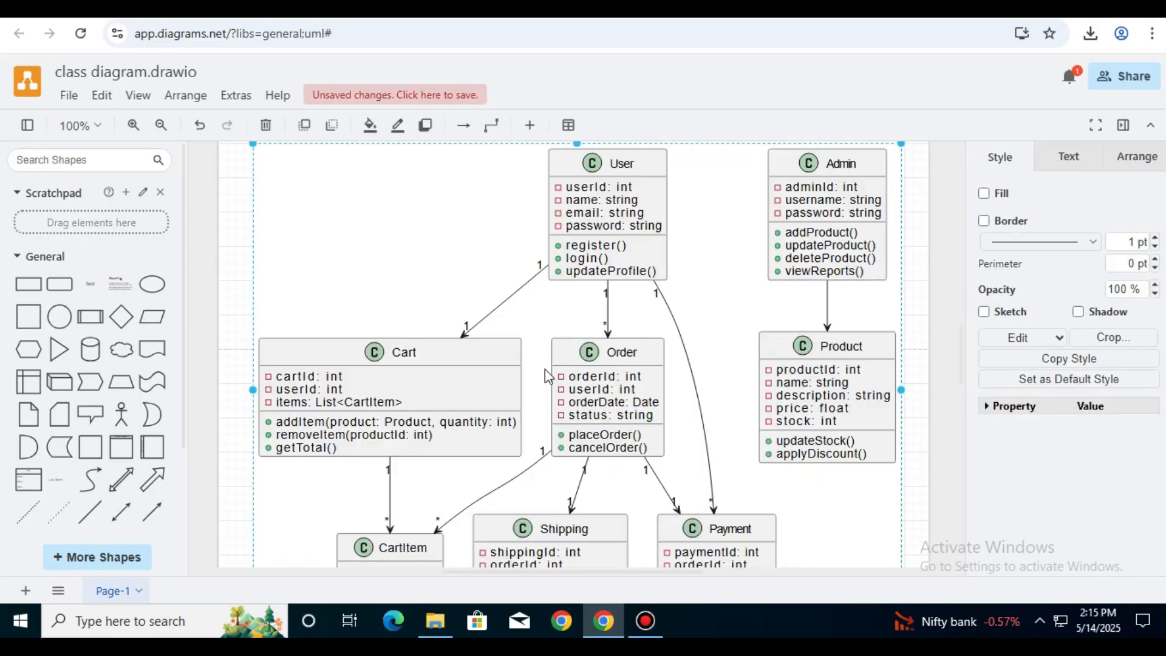
{"action": "scroll", "coordinate": [520, 286], "scroll_direction": "down", "scroll_amount": 2}
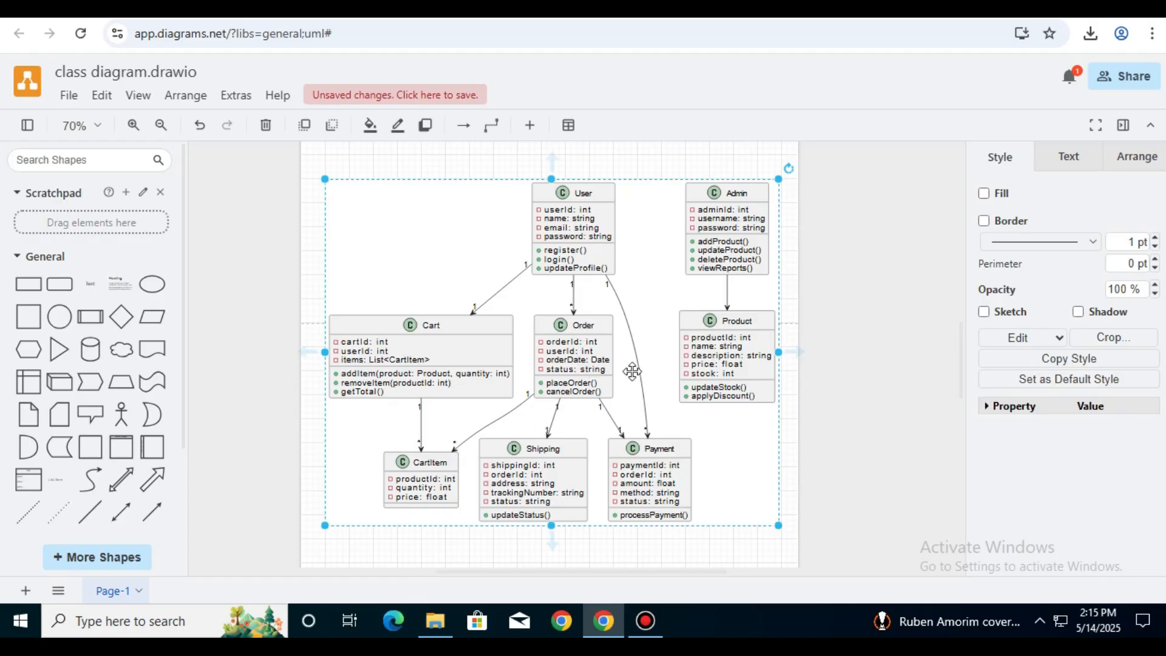
- Export the class diagram as class diagram.drawio.png at 100% zoom with a copy of the diagram included
{"action": "left_click", "coordinate": [69, 96]}
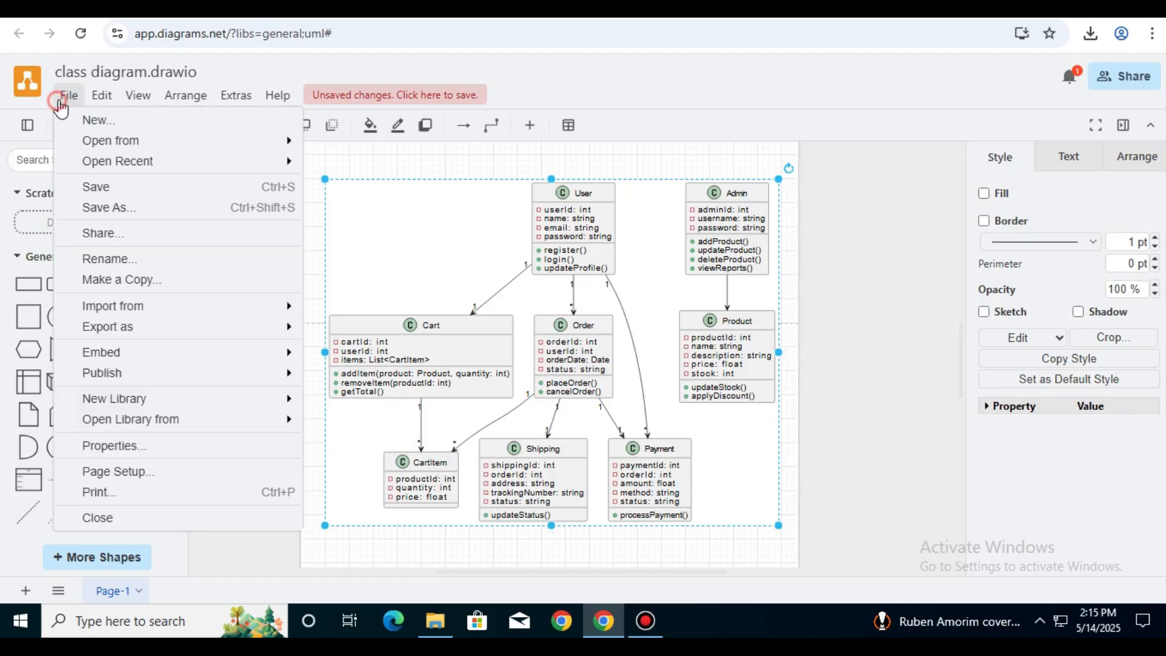
{"action": "mouse_move", "coordinate": [255, 326]}
{"action": "left_click", "coordinate": [315, 330]}
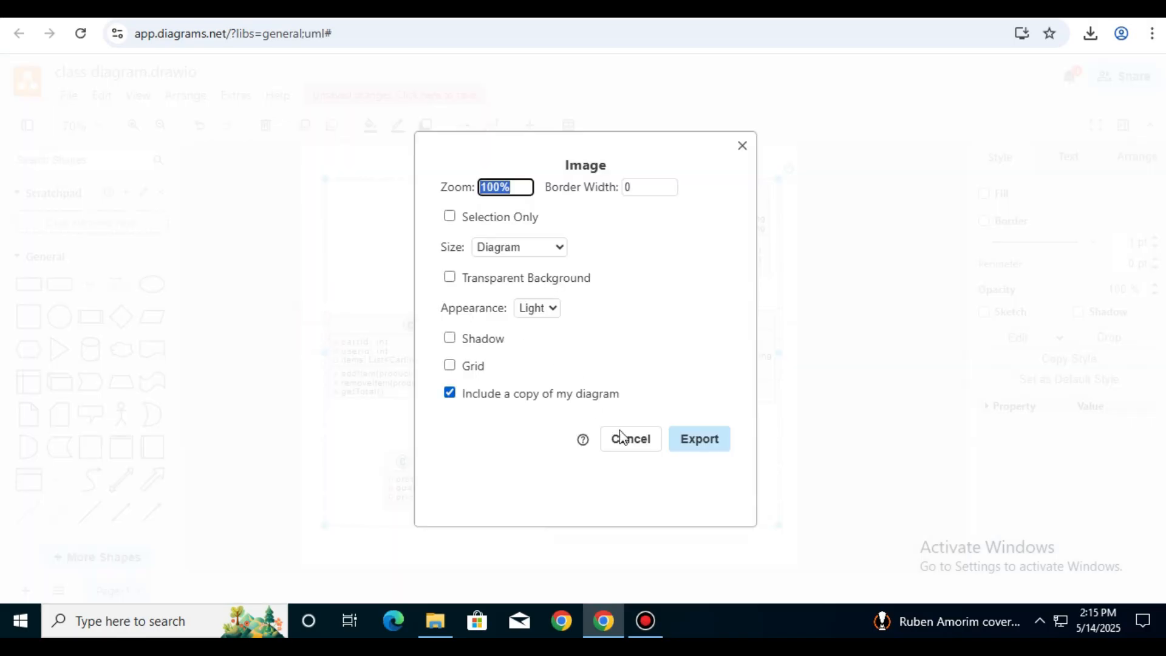
{"action": "left_click", "coordinate": [682, 437]}
{"action": "left_click", "coordinate": [735, 355]}
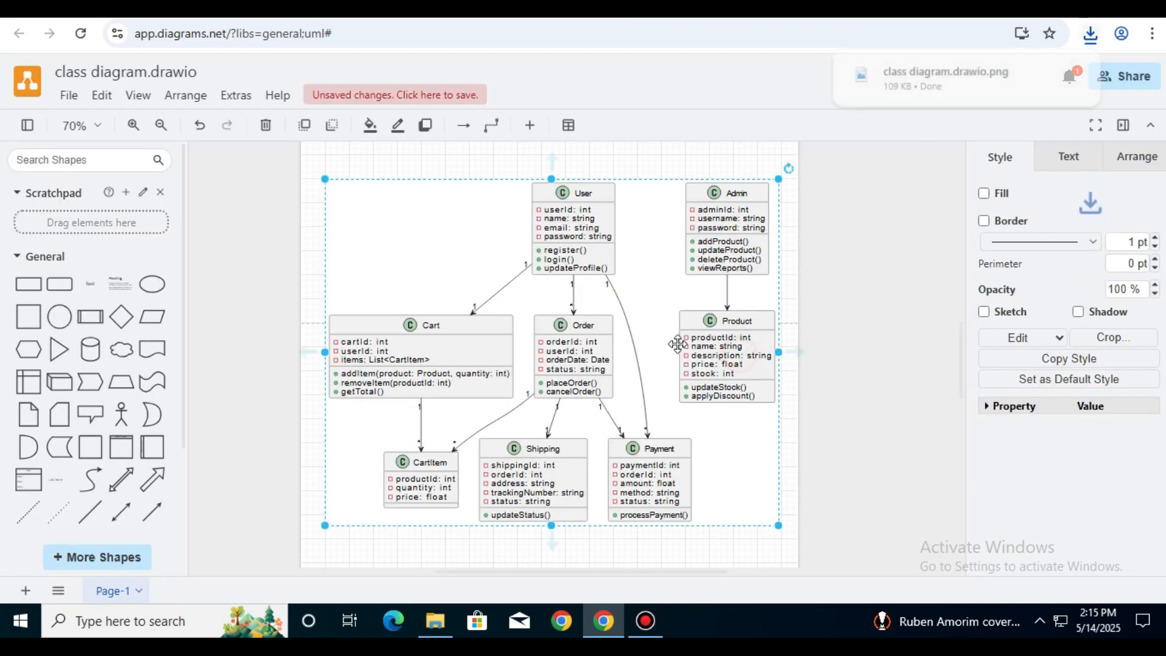
- Check the exported class, use case and sequence diagram PNG files in the Downloads folder and return to ChatGPT
{"action": "left_click", "coordinate": [915, 64]}
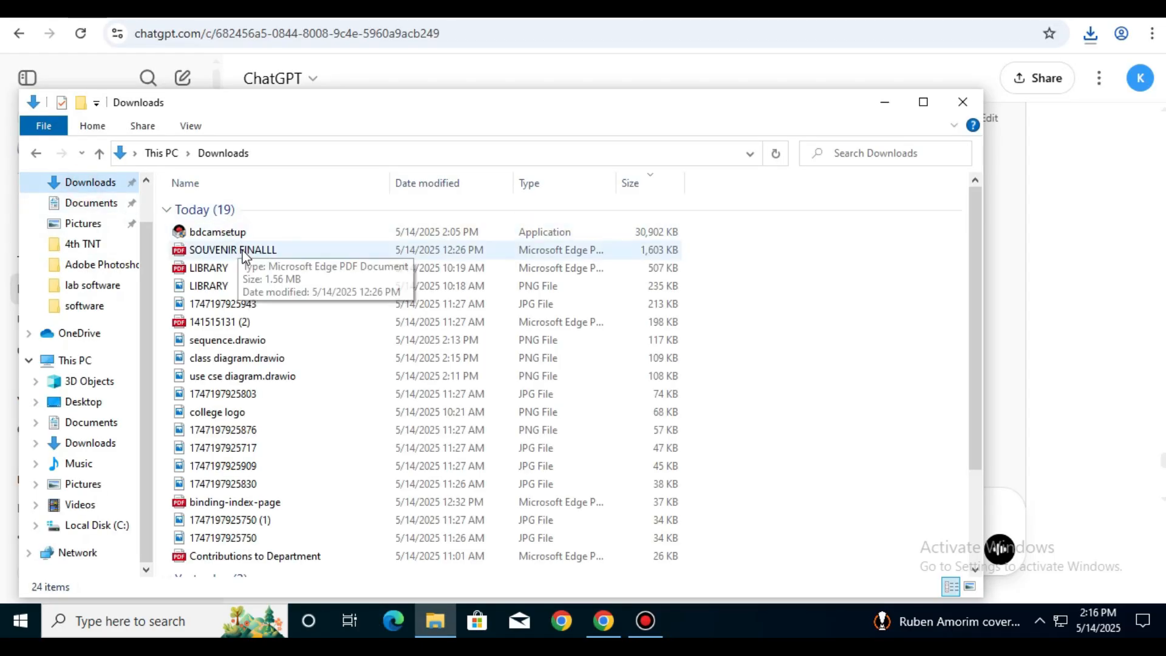
{"action": "left_click", "coordinate": [231, 358]}
{"action": "left_click", "coordinate": [230, 377]}
{"action": "left_click", "coordinate": [234, 340]}
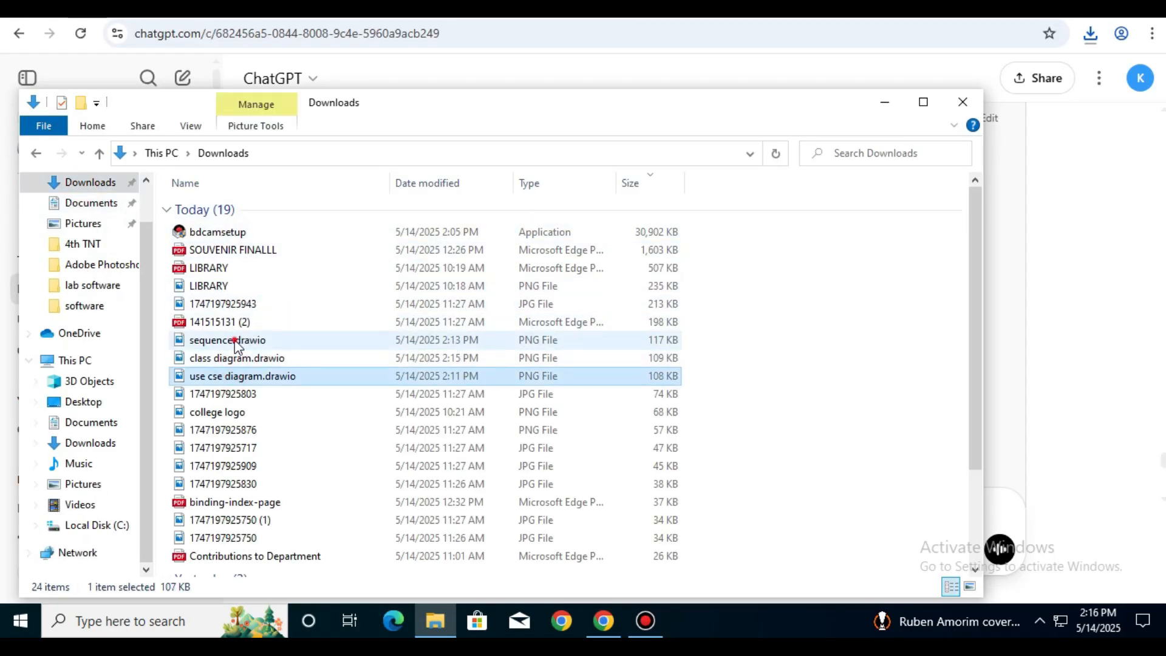
{"action": "left_click", "coordinate": [896, 108]}
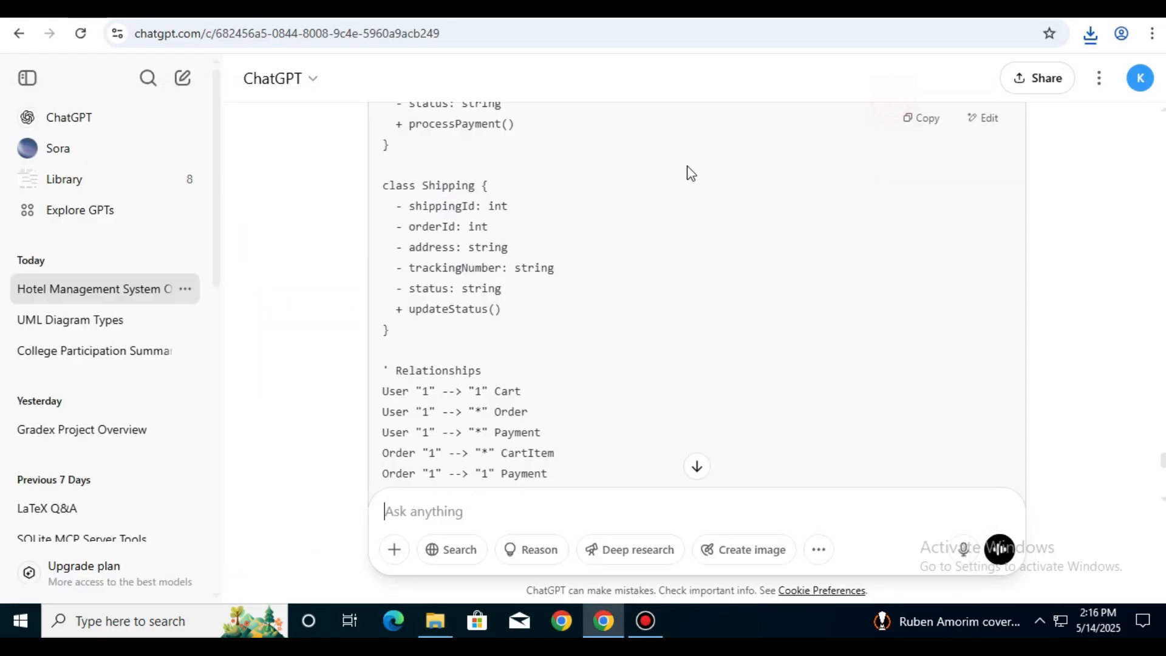
- Send ChatGPT the request "write the plantuml code for activity diagram for the gym management system"
{"action": "scroll", "coordinate": [477, 365], "scroll_direction": "down", "scroll_amount": 5}
{"action": "type", "text": "write the plan"}
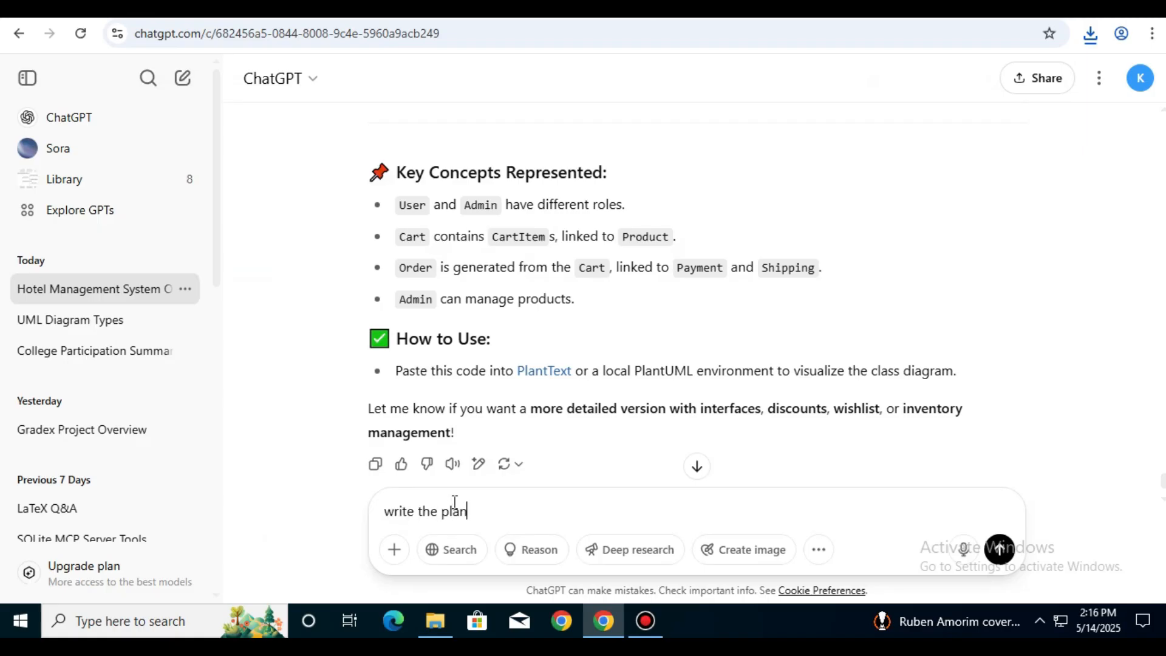
{"action": "key", "text": "BackSpace"}
{"action": "key", "text": "BackSpace"}
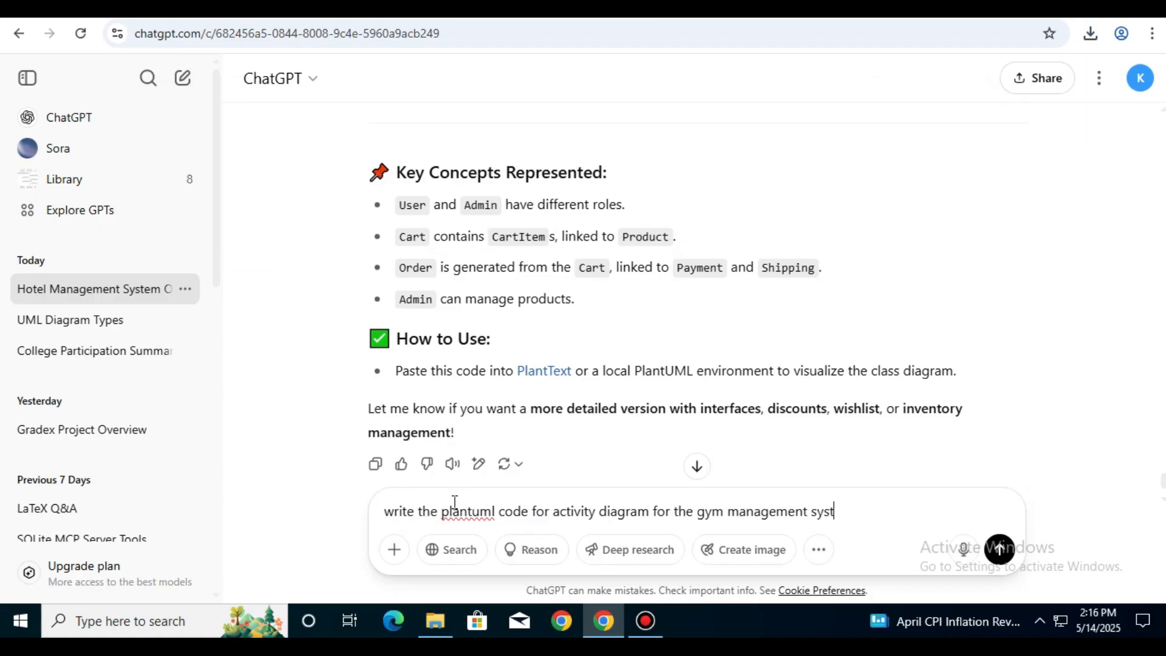
{"action": "type", "text": "em"}
{"action": "key", "text": "Return"}
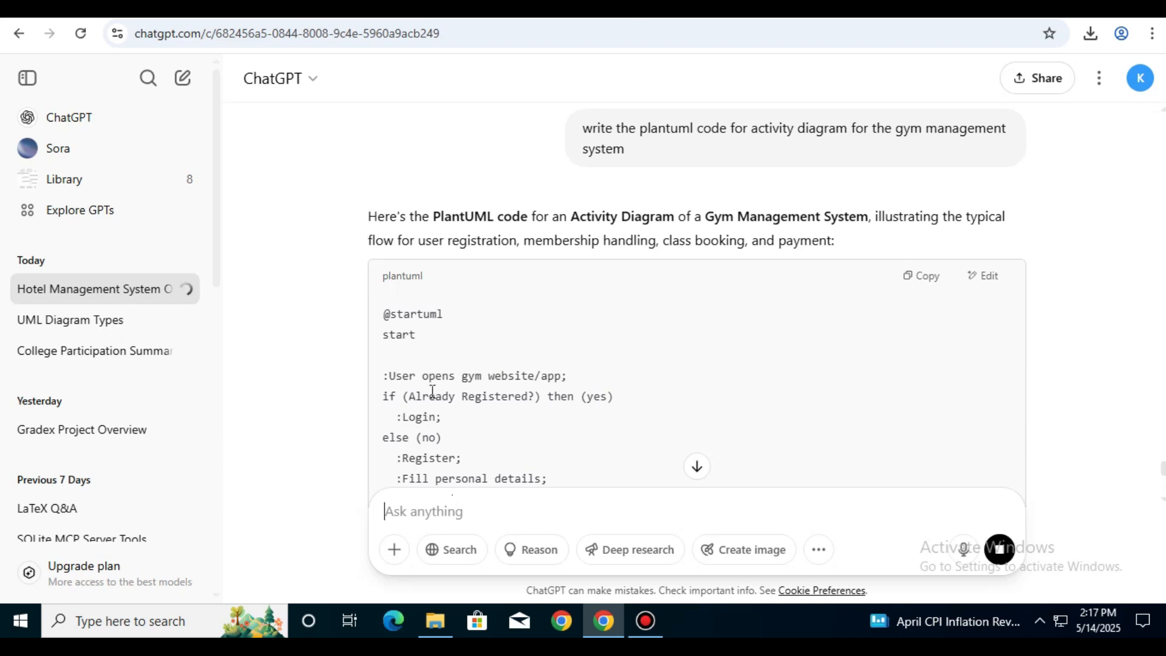
- Copy the gym management activity diagram's PlantUML code from ChatGPT's response and switch back to draw.io
{"action": "scroll", "coordinate": [461, 337], "scroll_direction": "down", "scroll_amount": 8}
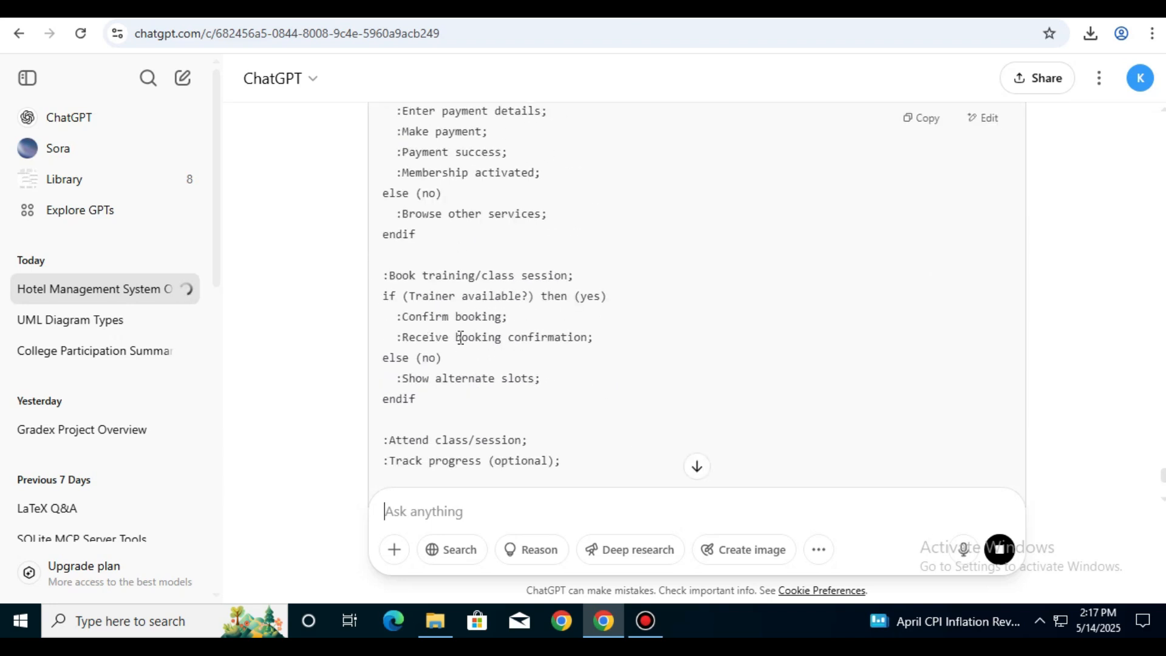
{"action": "scroll", "coordinate": [461, 338], "scroll_direction": "down", "scroll_amount": 4}
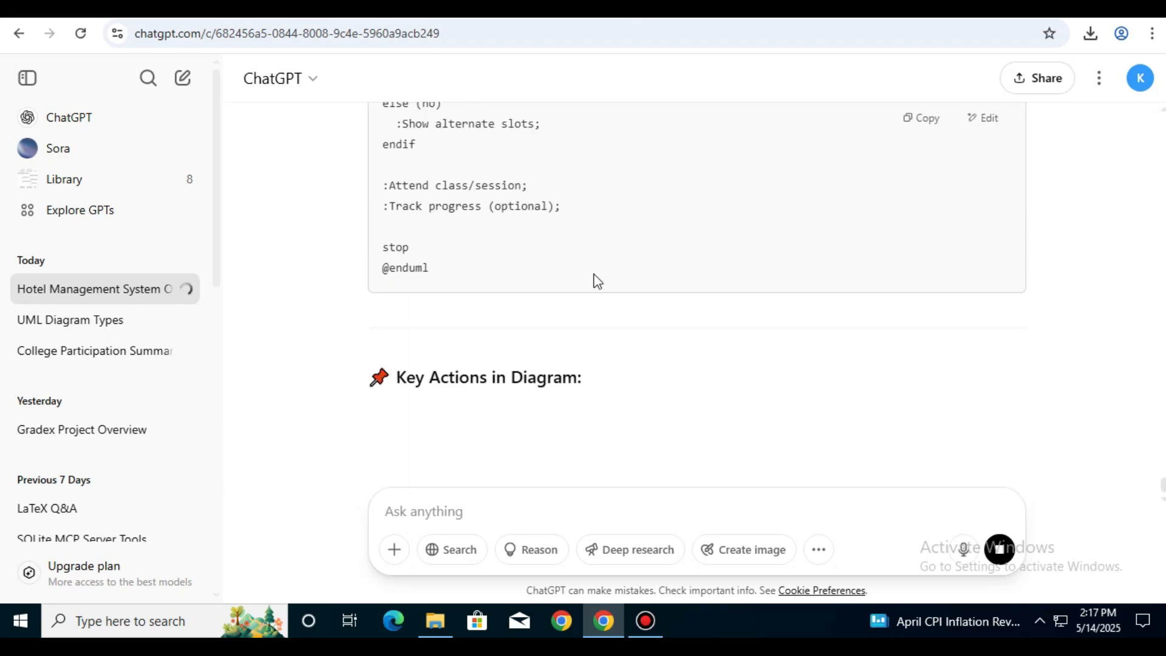
{"action": "left_click", "coordinate": [915, 118]}
{"action": "left_click", "coordinate": [273, 9]}
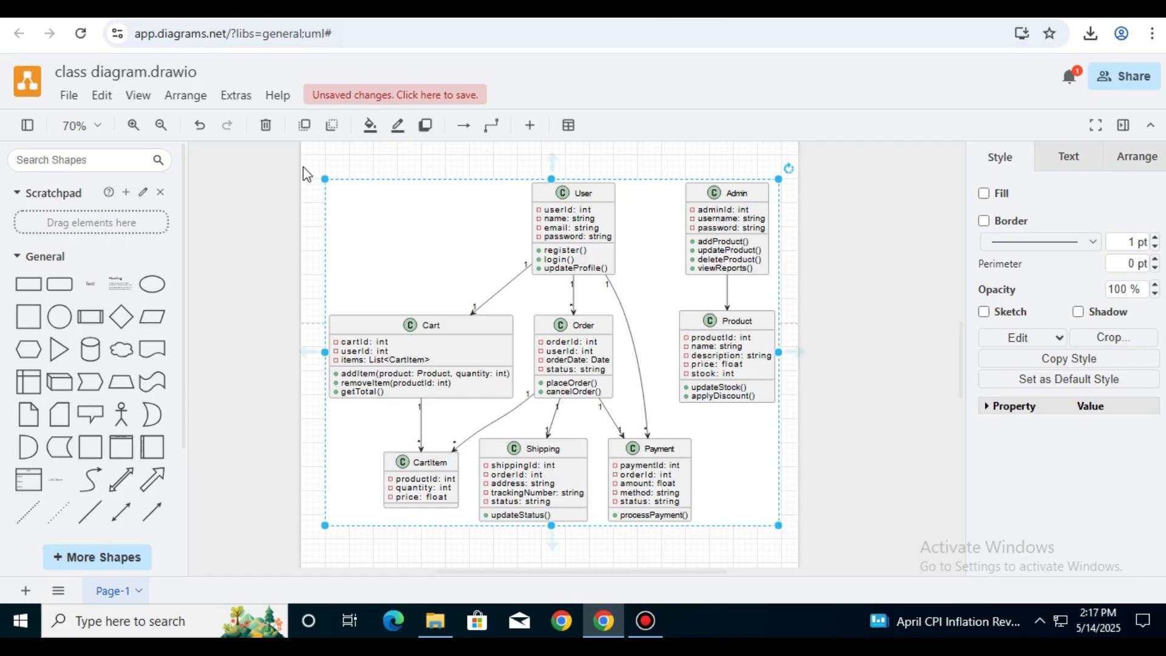
- Create a new blank diagram with the default name, leaving the class diagram's changes unsaved
{"action": "left_click", "coordinate": [101, 96]}
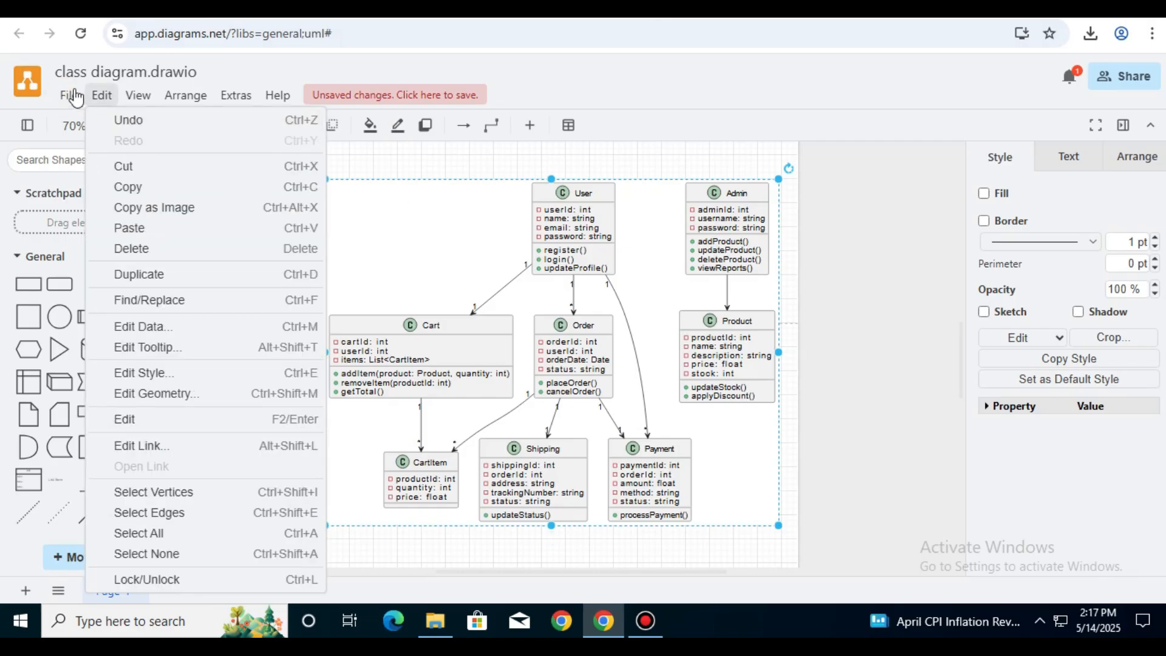
{"action": "left_click", "coordinate": [75, 102]}
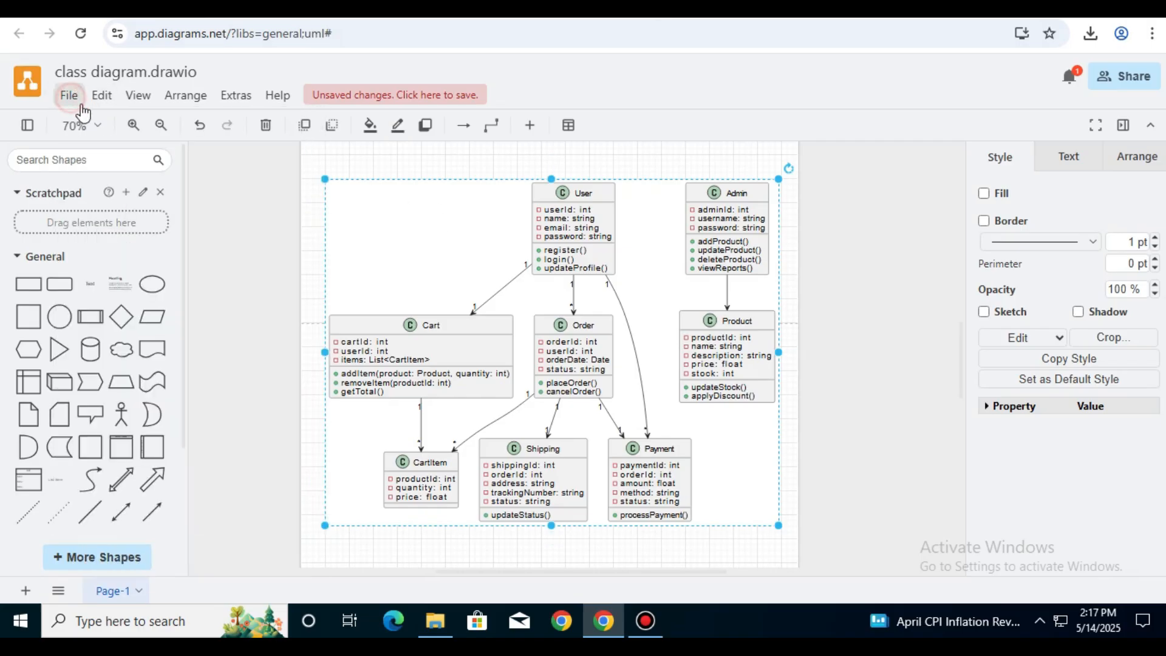
{"action": "left_click", "coordinate": [64, 95]}
{"action": "left_click", "coordinate": [78, 123]}
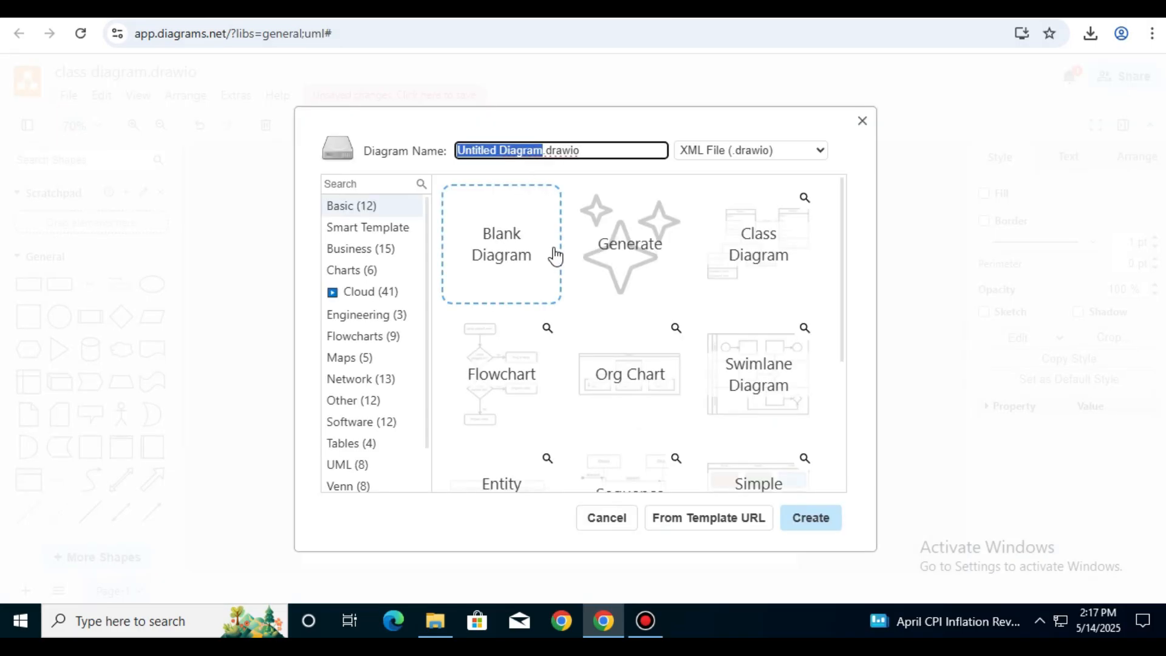
{"action": "left_click", "coordinate": [818, 526]}
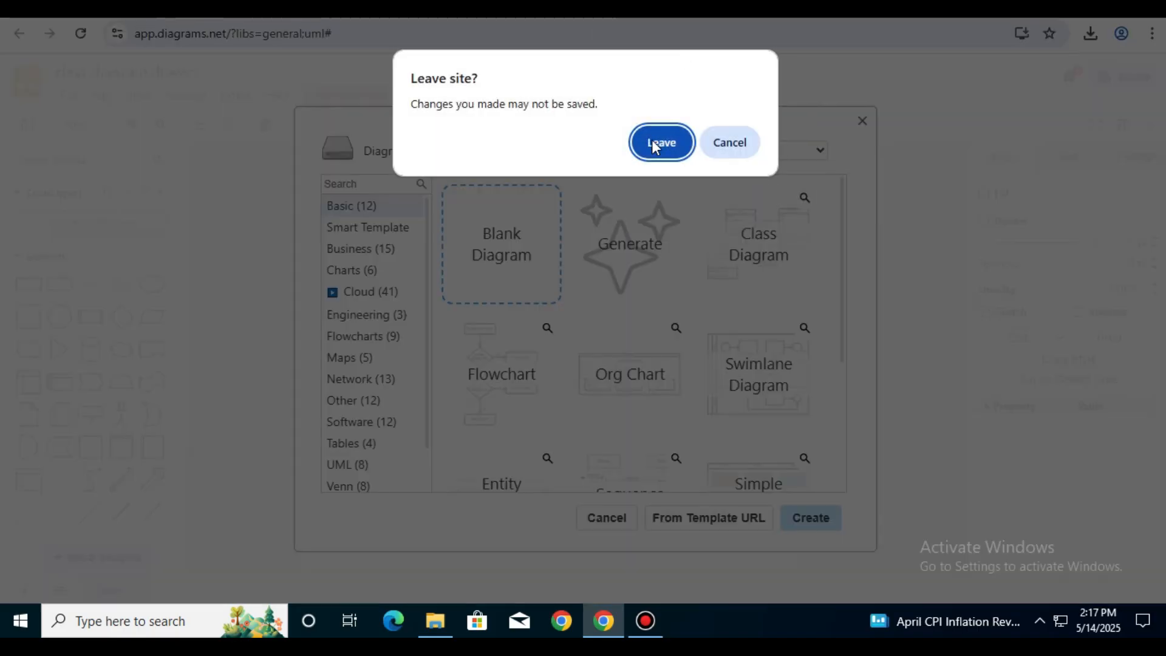
{"action": "left_click", "coordinate": [660, 141]}
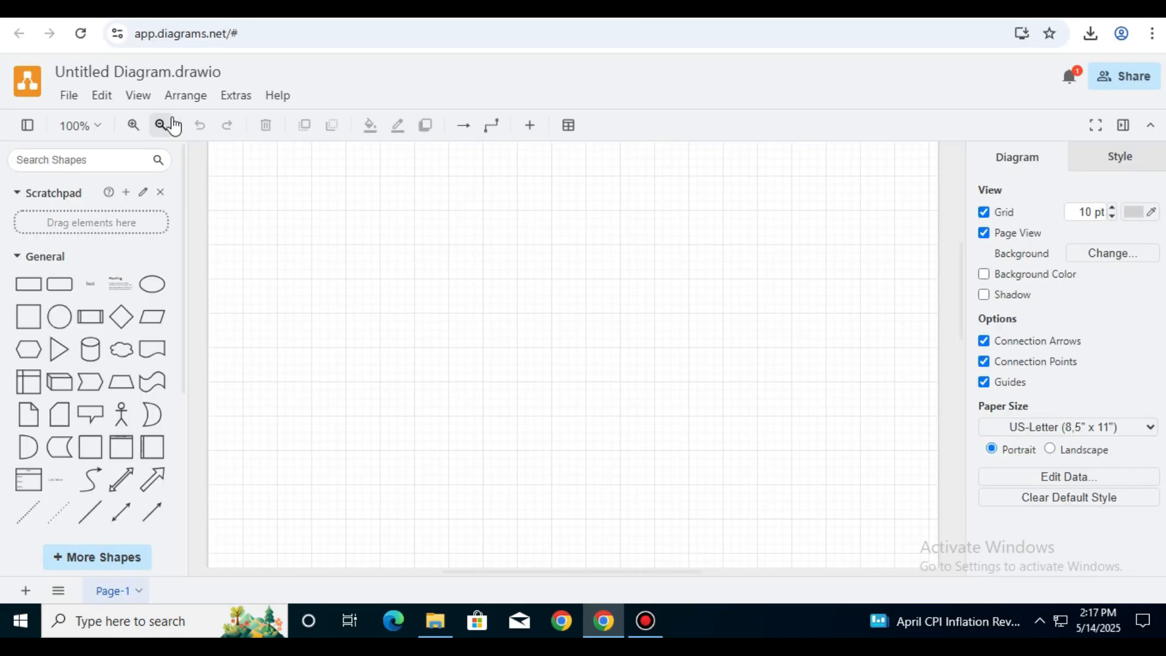
- Insert the gym management activity diagram by replacing the sample PlantUML code with the copied code, rendered as PlantUML (SVG)
{"action": "left_click", "coordinate": [185, 95]}
{"action": "mouse_move", "coordinate": [271, 344]}
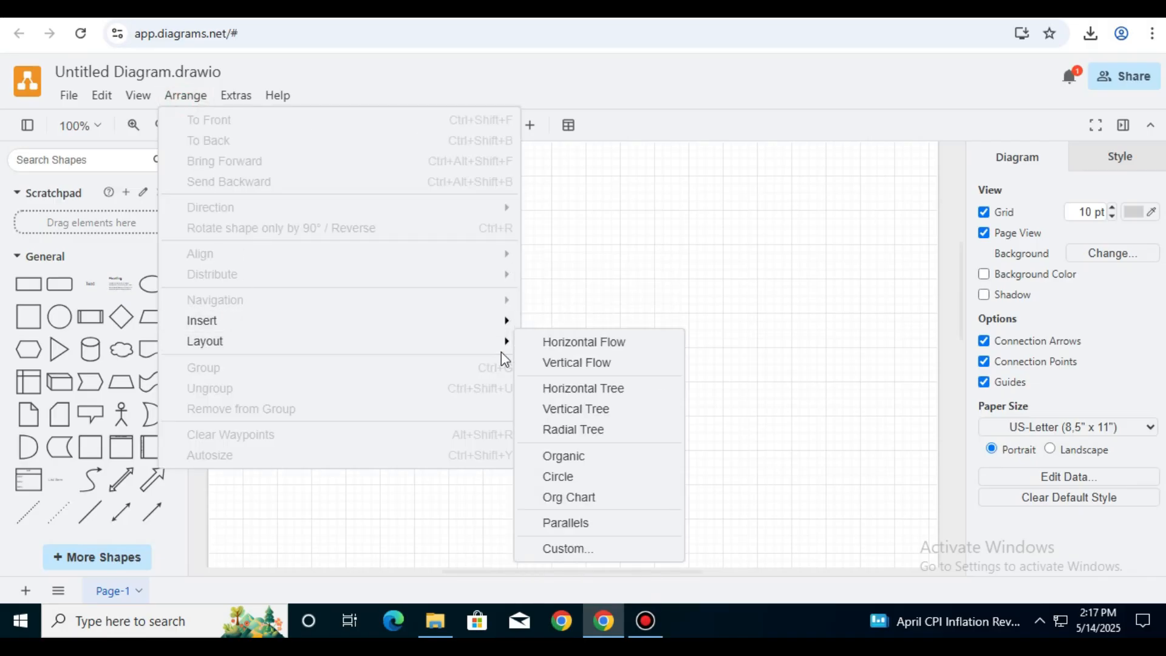
{"action": "left_click", "coordinate": [473, 317]}
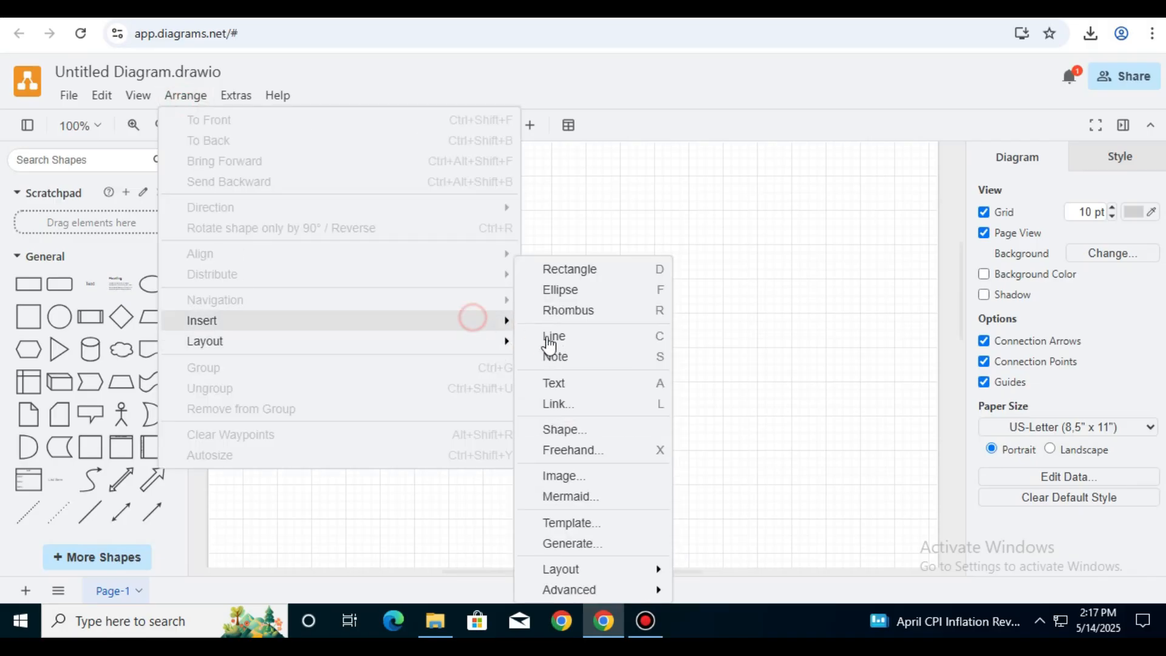
{"action": "mouse_move", "coordinate": [585, 598]}
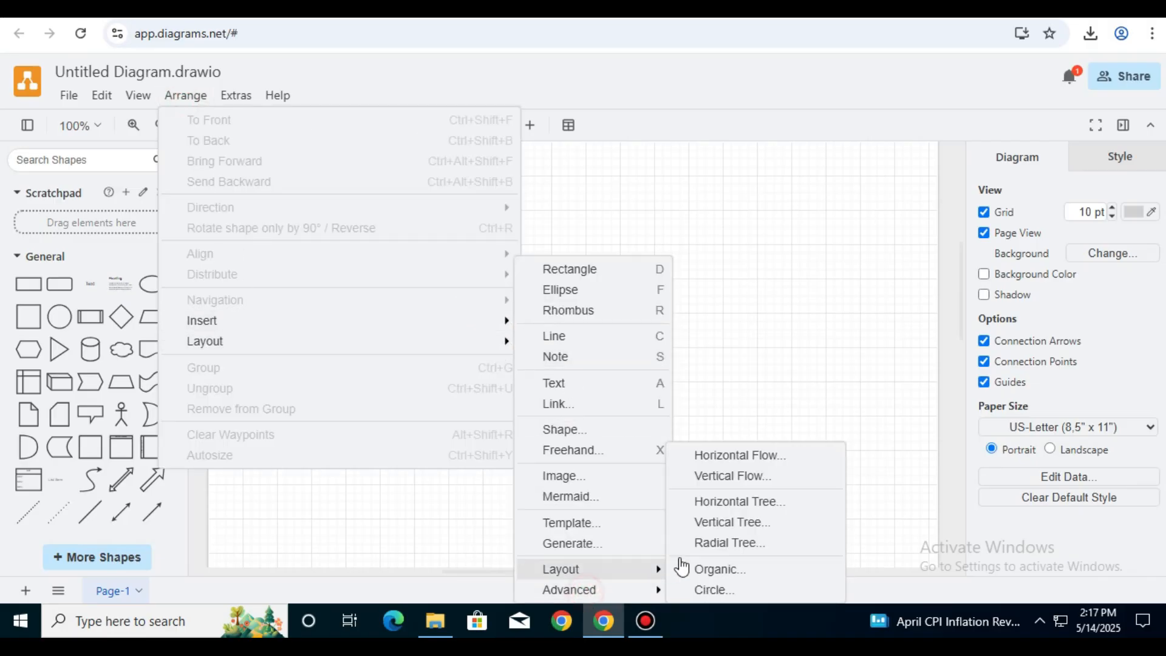
{"action": "left_click", "coordinate": [655, 589]}
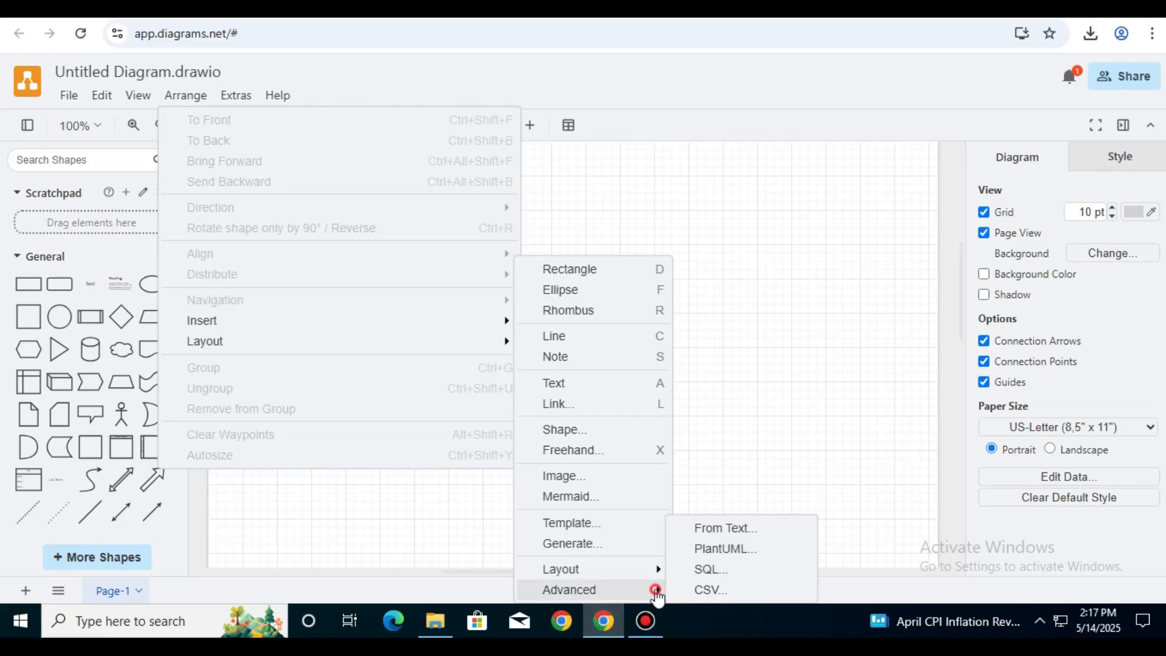
{"action": "left_click", "coordinate": [707, 548]}
{"action": "key", "text": "ctrl+a"}
{"action": "key", "text": "ctrl+v"}
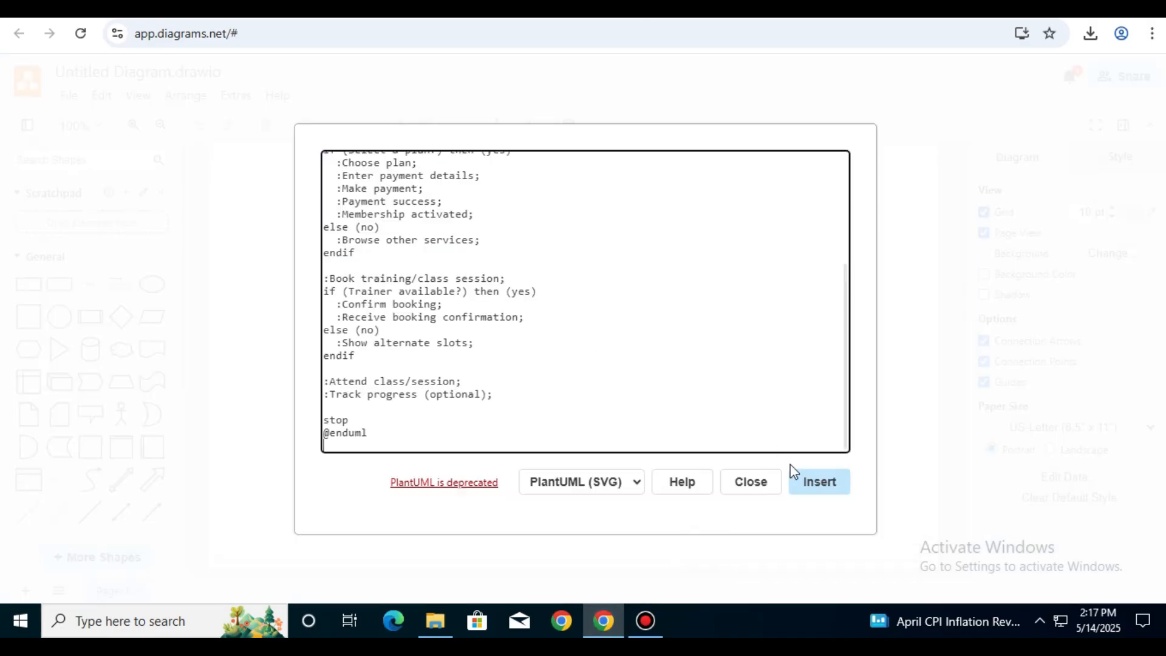
{"action": "left_click", "coordinate": [838, 486]}
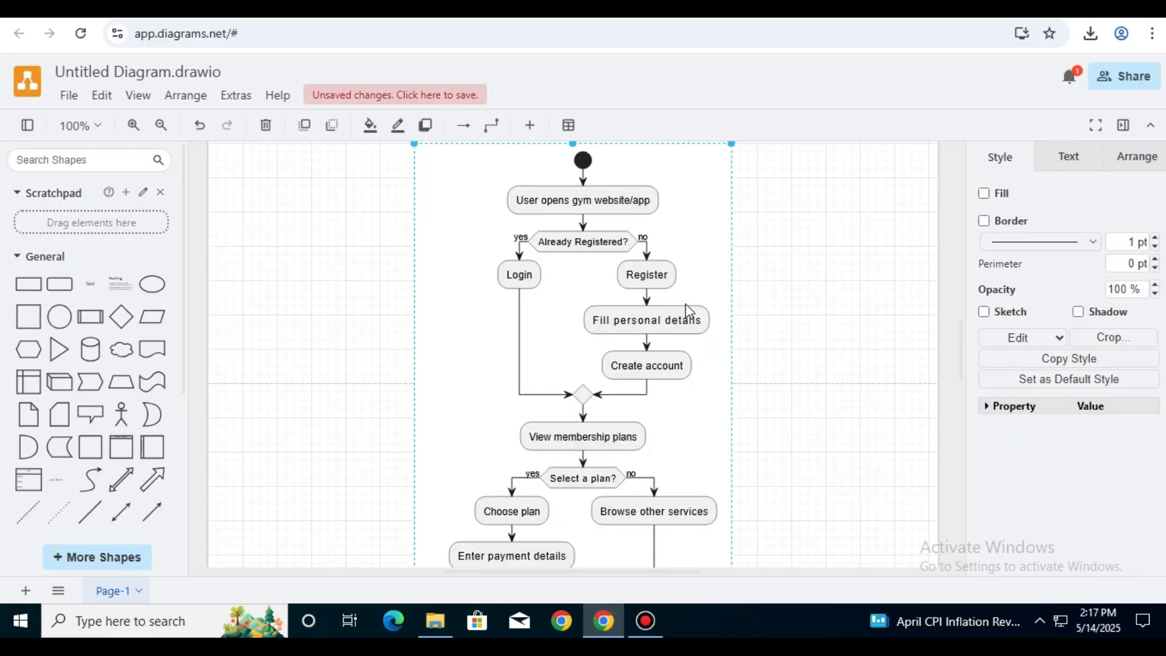
- Examine the flow of the gym management activity diagram from its start node to its end node
{"action": "scroll", "coordinate": [609, 311], "scroll_direction": "up", "scroll_amount": 2}
{"action": "scroll", "coordinate": [609, 312], "scroll_direction": "down", "scroll_amount": 3}
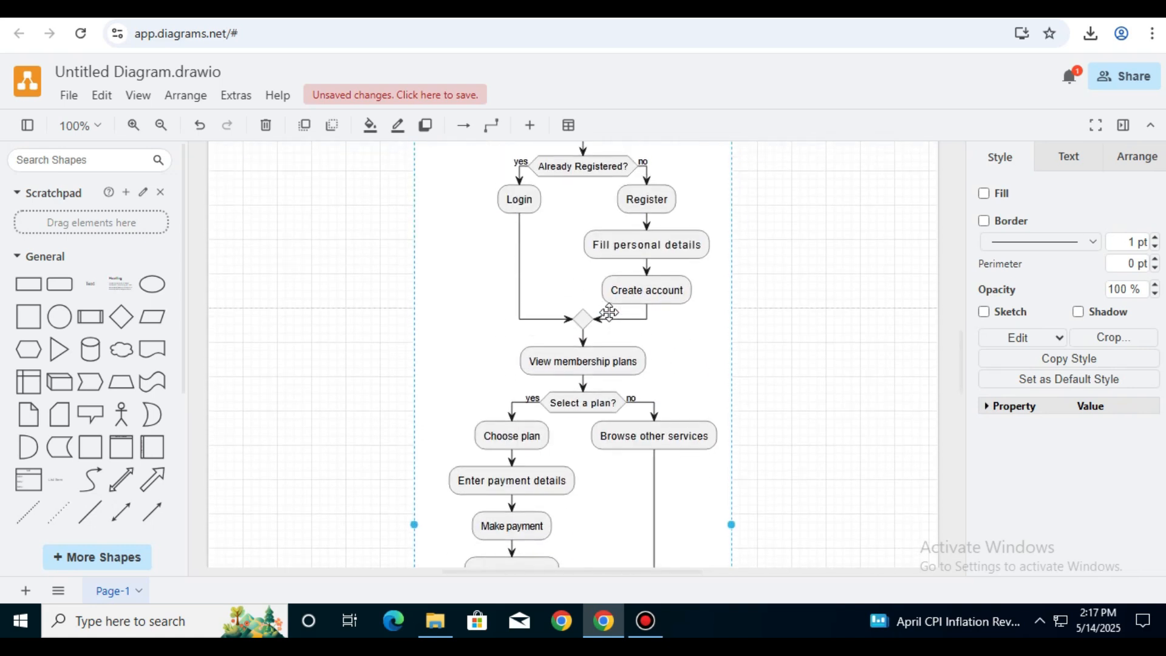
{"action": "scroll", "coordinate": [608, 312], "scroll_direction": "up", "scroll_amount": 2}
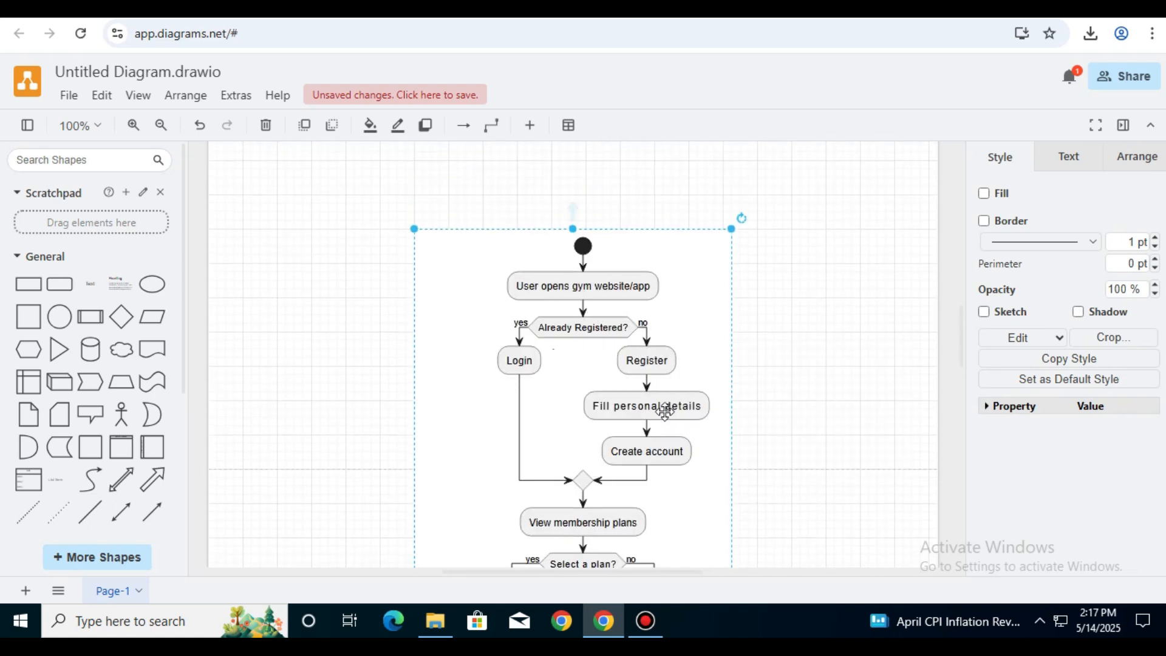
{"action": "scroll", "coordinate": [662, 346], "scroll_direction": "down", "scroll_amount": 2}
{"action": "scroll", "coordinate": [619, 385], "scroll_direction": "down", "scroll_amount": 4}
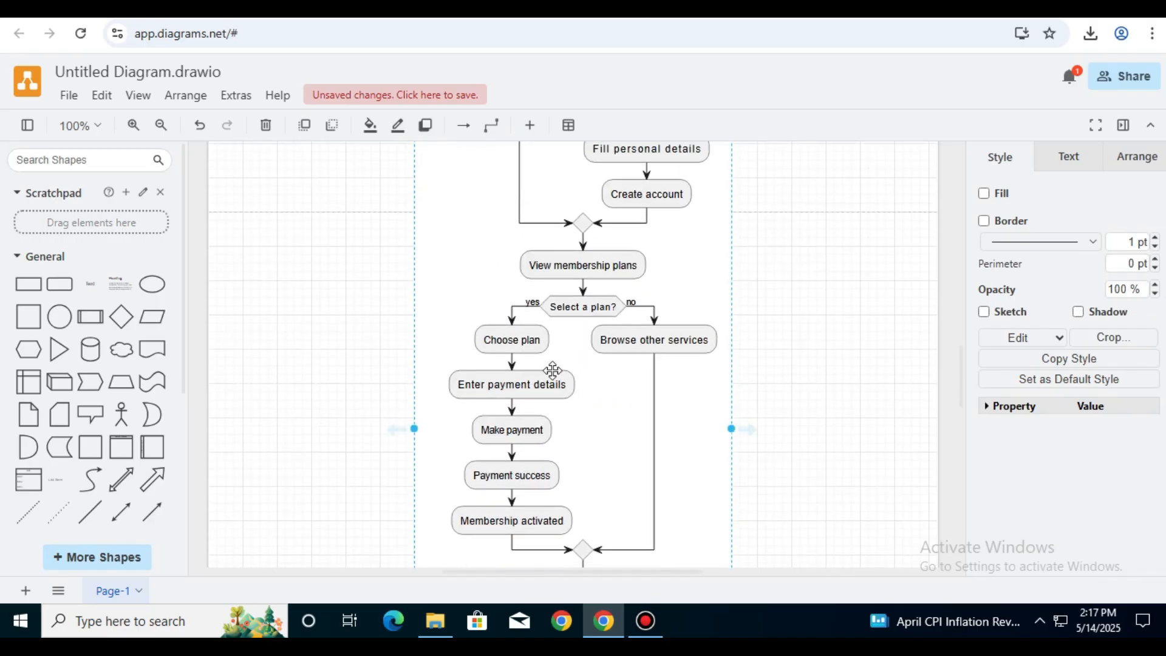
{"action": "scroll", "coordinate": [555, 407], "scroll_direction": "down", "scroll_amount": 2}
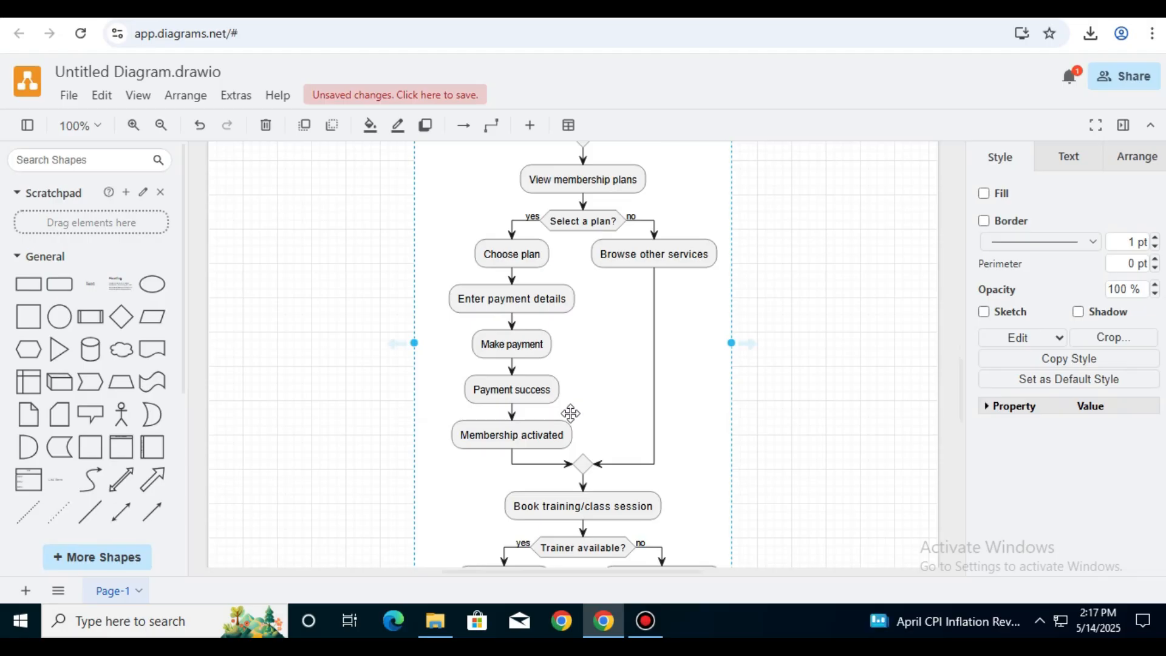
{"action": "scroll", "coordinate": [571, 413], "scroll_direction": "down", "scroll_amount": 4}
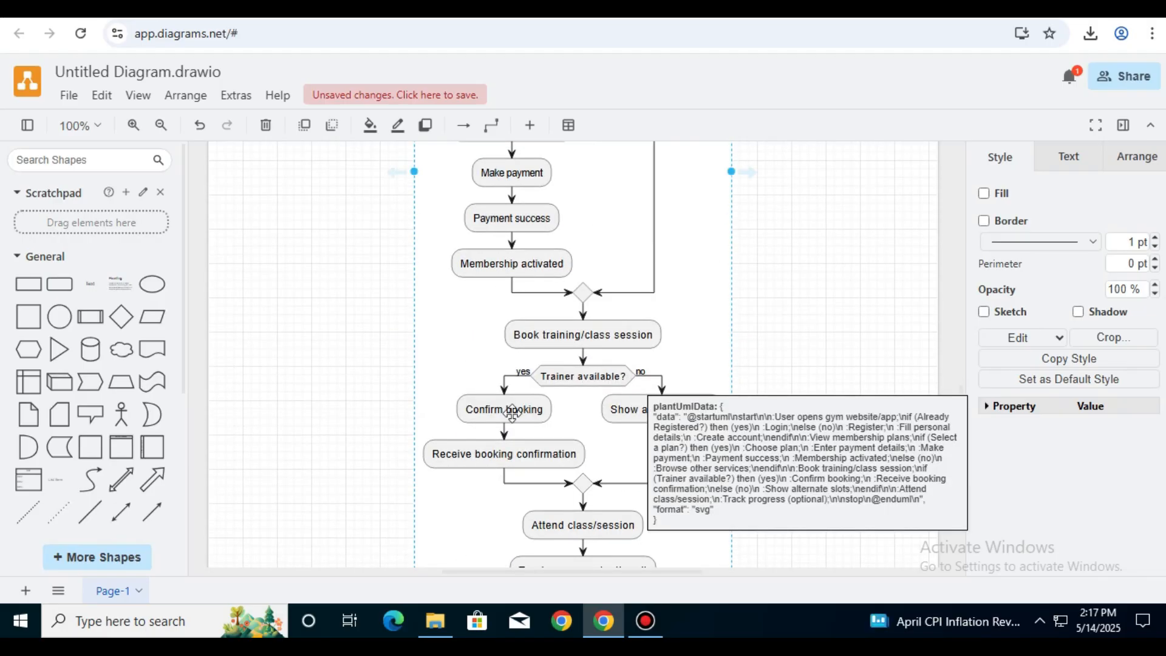
{"action": "scroll", "coordinate": [599, 428], "scroll_direction": "down", "scroll_amount": 8}
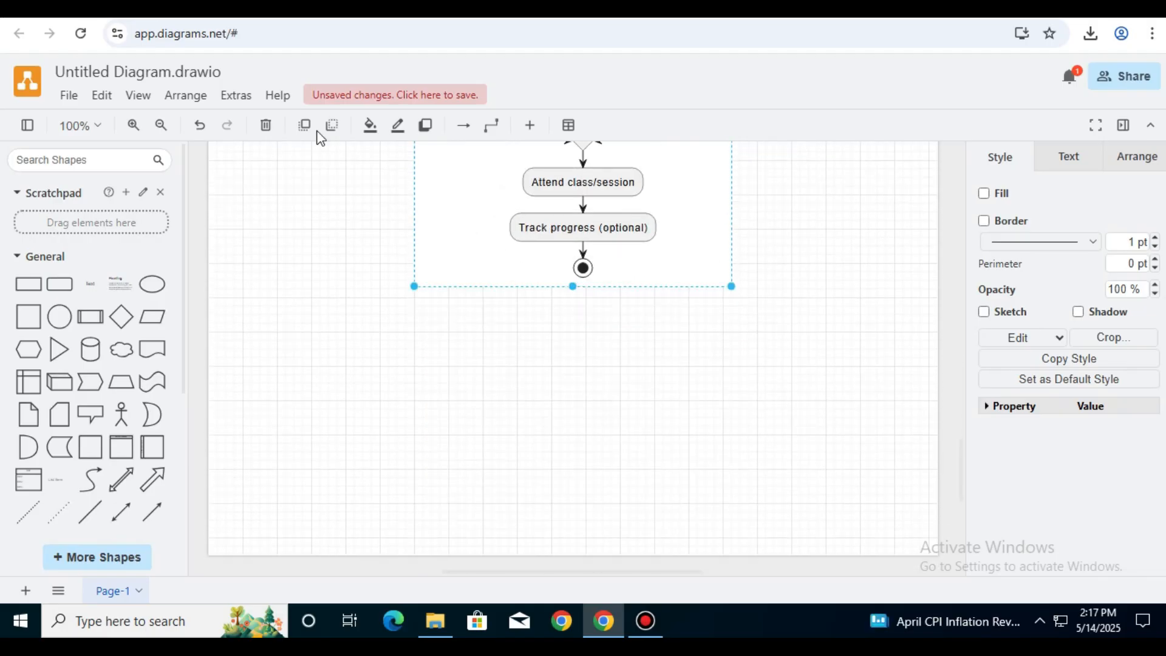
- Export the gym activity diagram as a PNG image named "acitivity diagram.drawio.png" and save it to the device
{"action": "left_click", "coordinate": [69, 95]}
{"action": "left_click", "coordinate": [149, 325]}
{"action": "left_click", "coordinate": [325, 326]}
{"action": "left_click", "coordinate": [699, 445]}
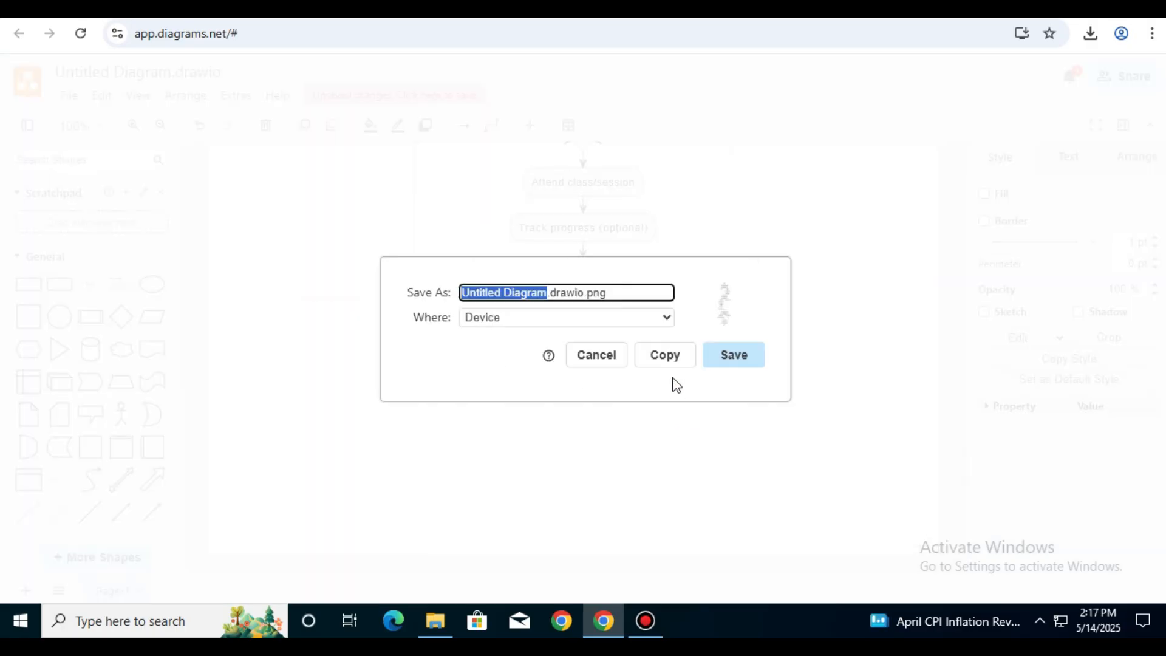
{"action": "type", "text": "acitivity dia"}
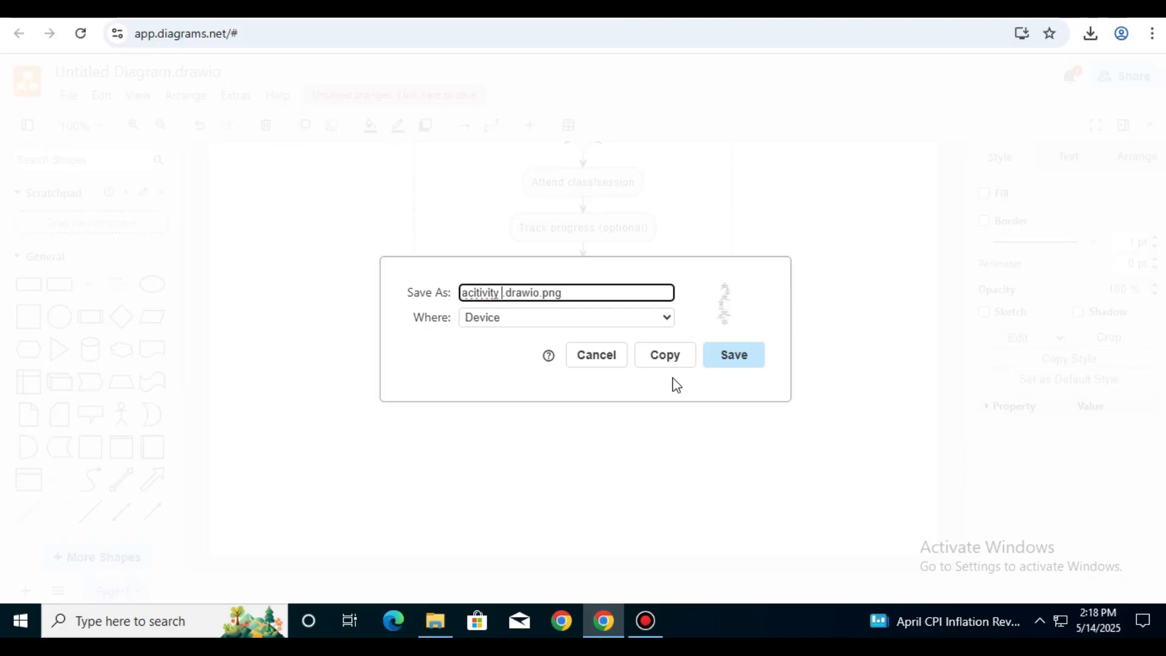
{"action": "type", "text": "gram"}
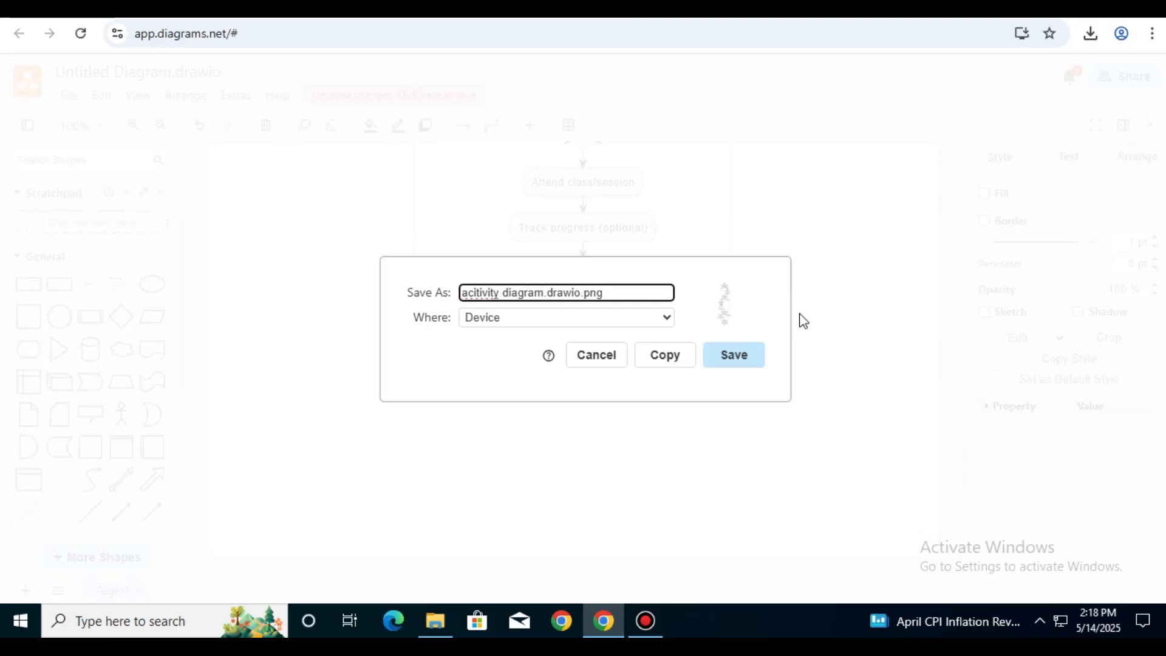
{"action": "left_click", "coordinate": [758, 359]}
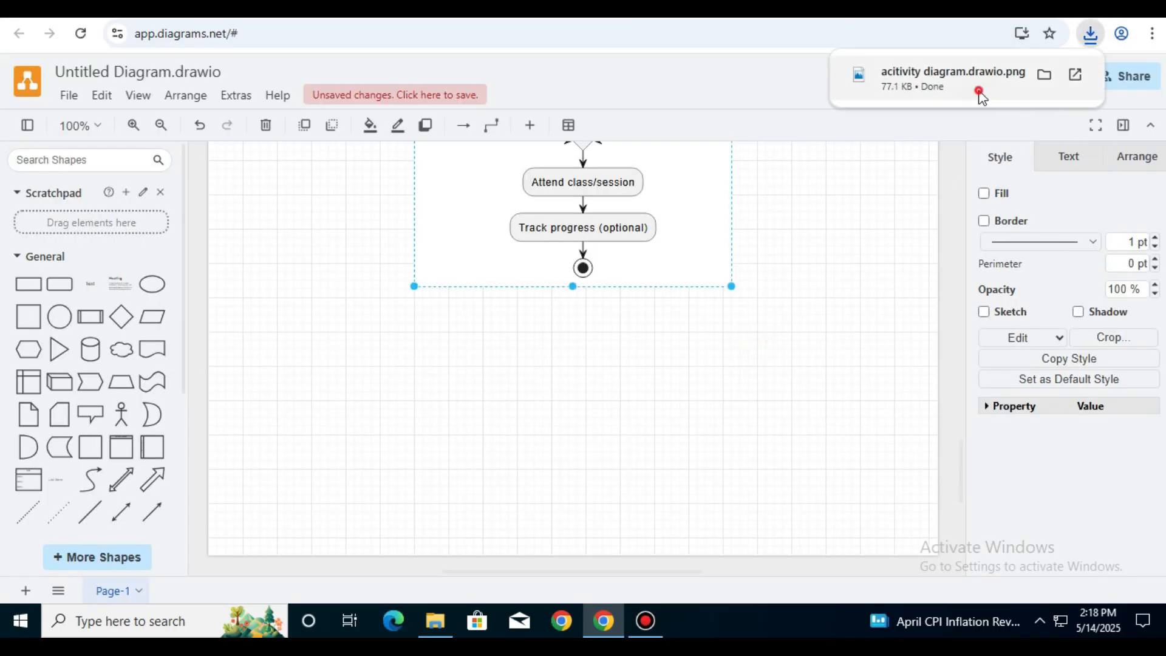
- Open the downloaded activity diagram image to check the exported picture, and close the image viewer
{"action": "left_click", "coordinate": [978, 91]}
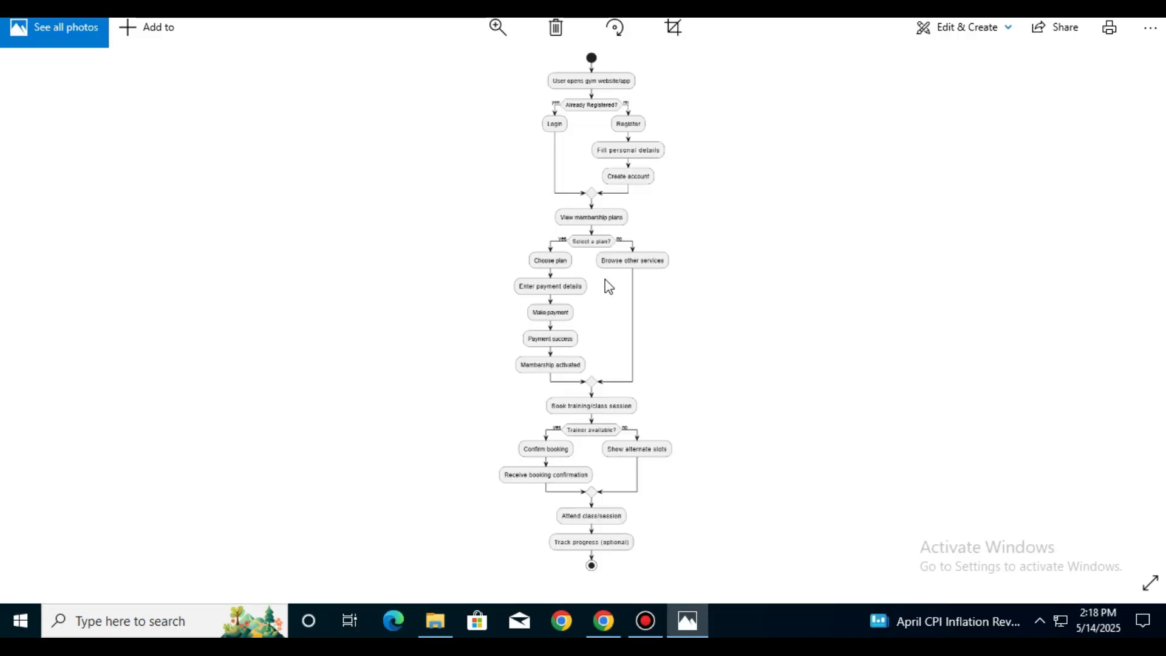
{"action": "scroll", "coordinate": [606, 286], "scroll_direction": "up", "scroll_amount": 3}
{"action": "scroll", "coordinate": [606, 286], "scroll_direction": "down", "scroll_amount": 3}
{"action": "left_click", "coordinate": [1147, 5]}
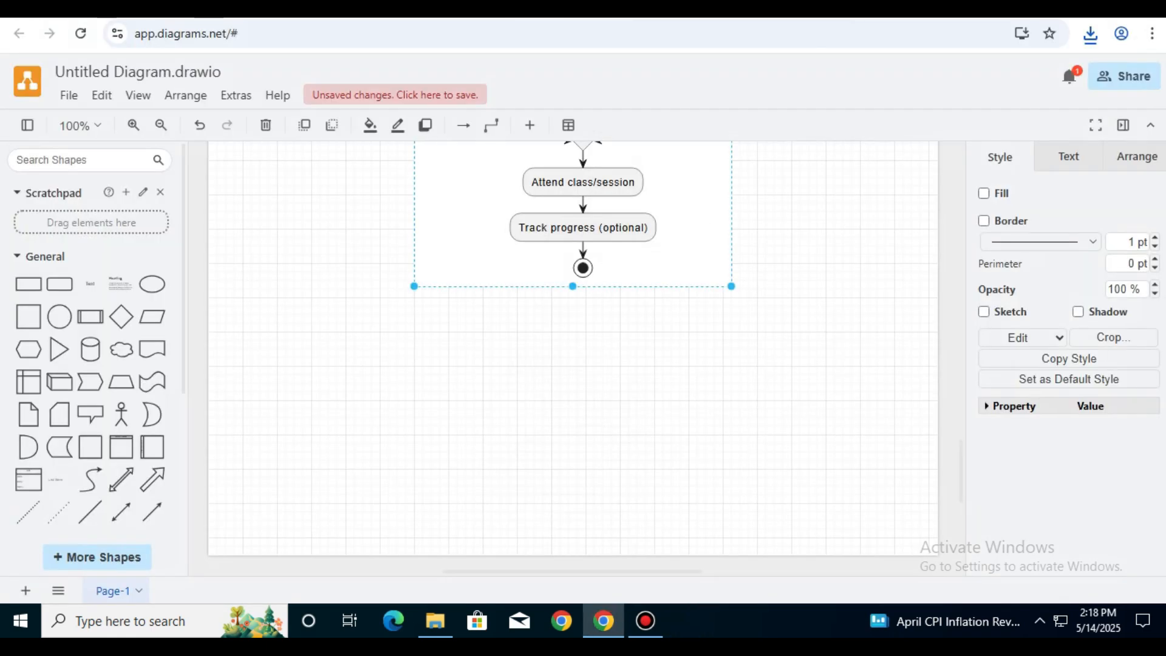